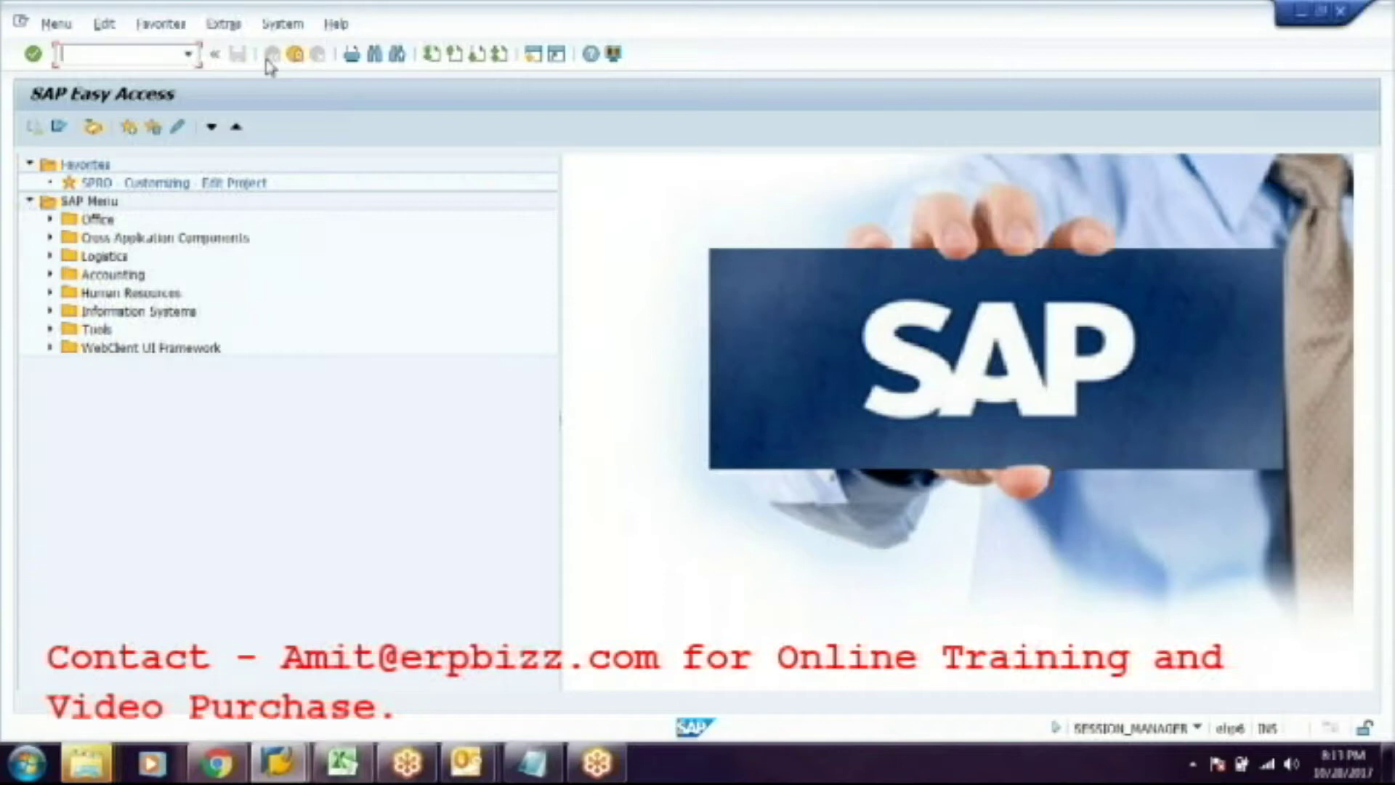
Start transaction IE01 to create a new piece of equipment.
text(ie01)
key(Return)
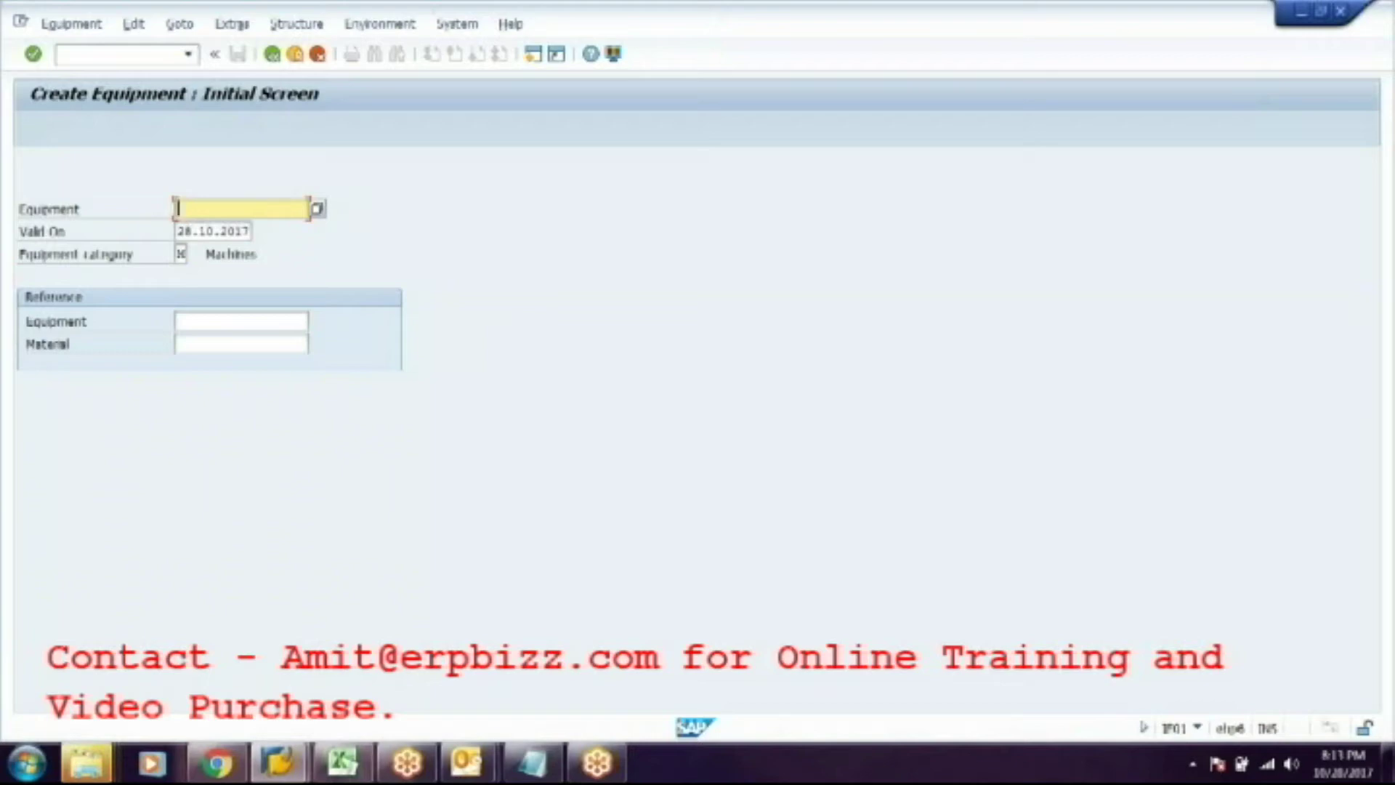
click(179, 231)
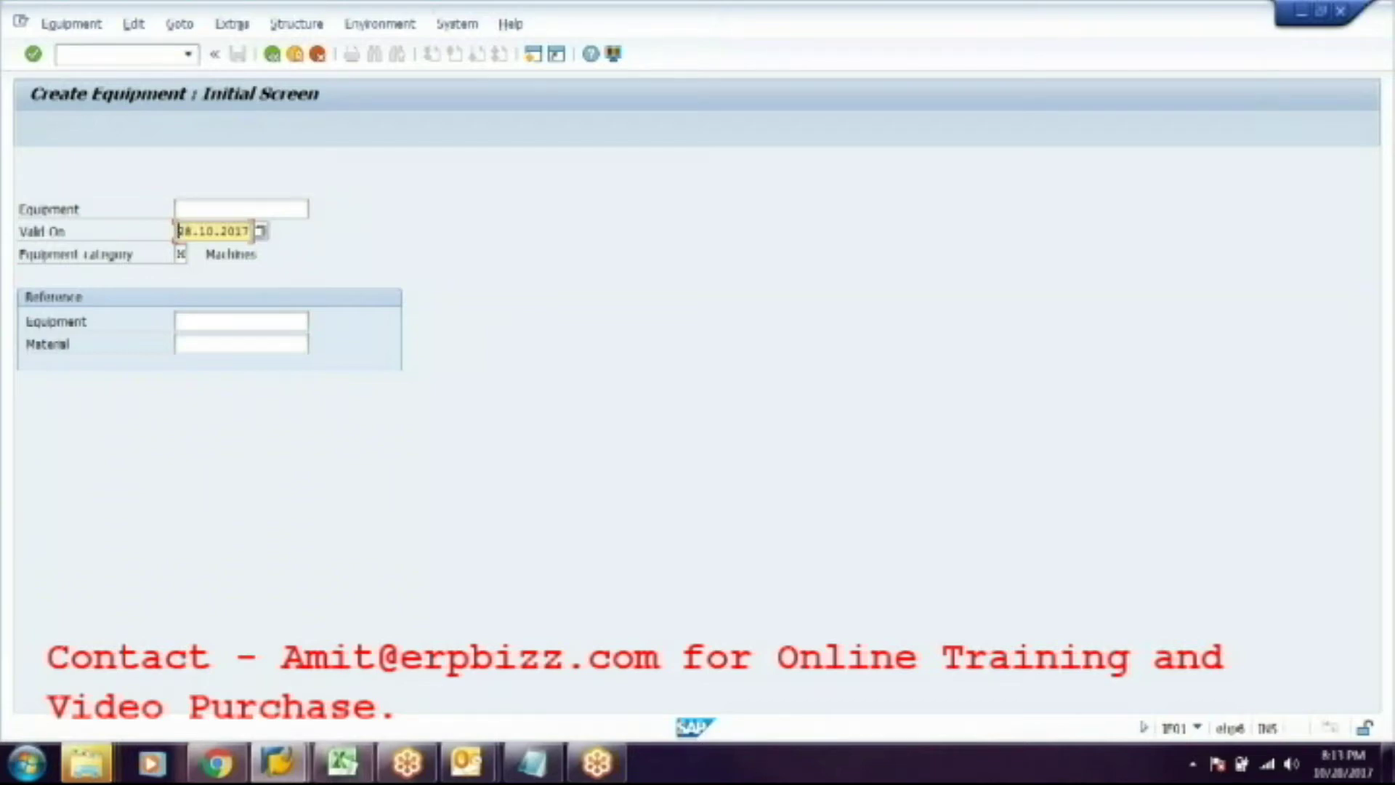
Review the available equipment categories, from simple equipments through Machines with Serial Number, in the category's value list.
click(181, 254)
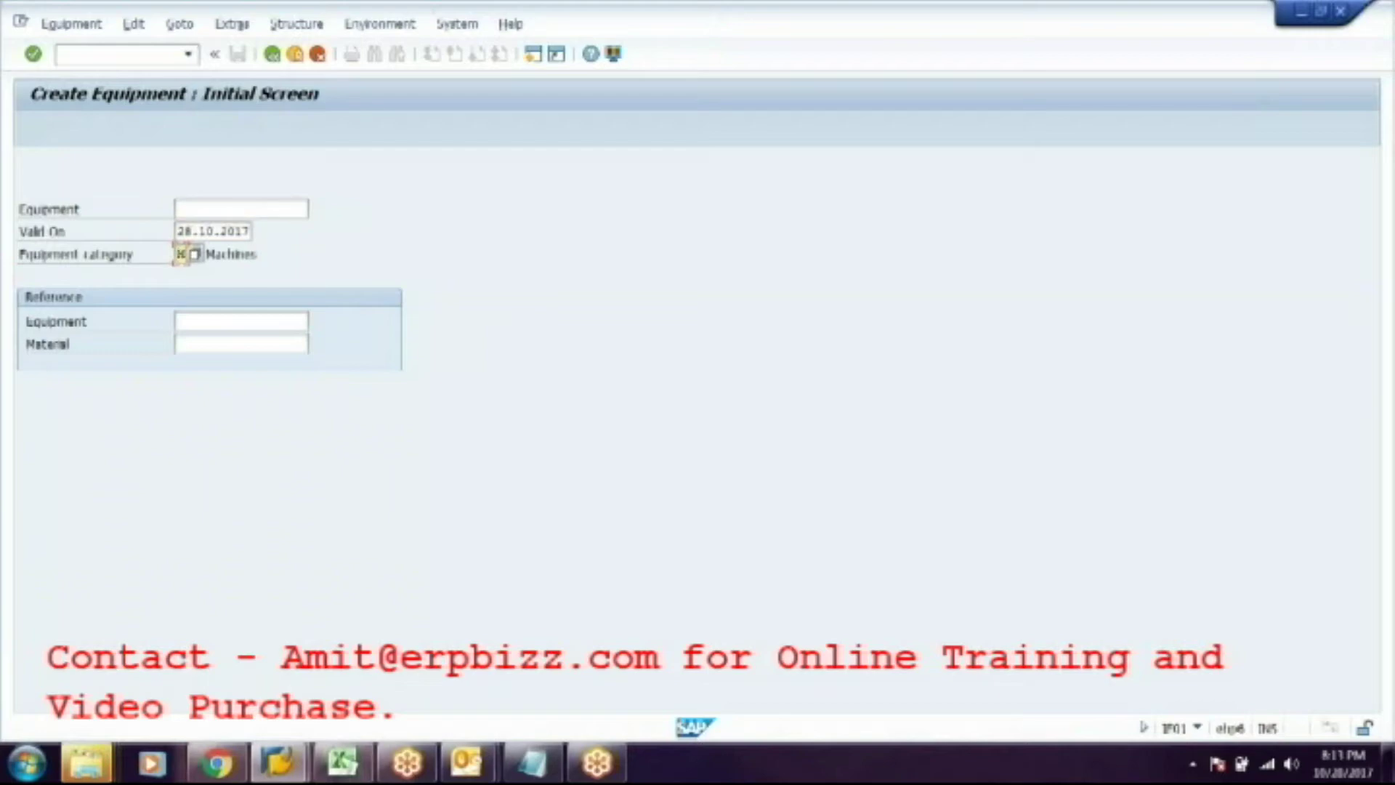
key(F4)
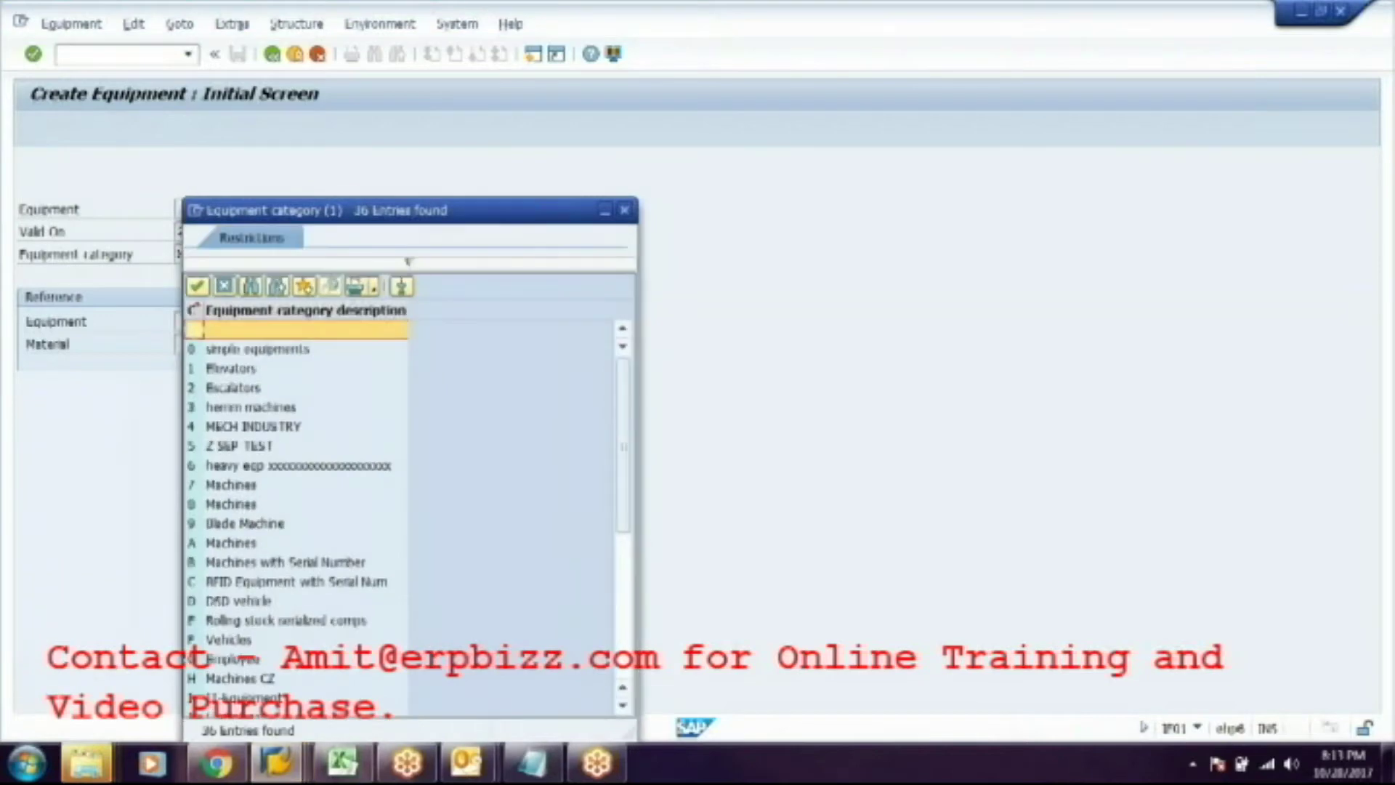
click(203, 348)
click(202, 368)
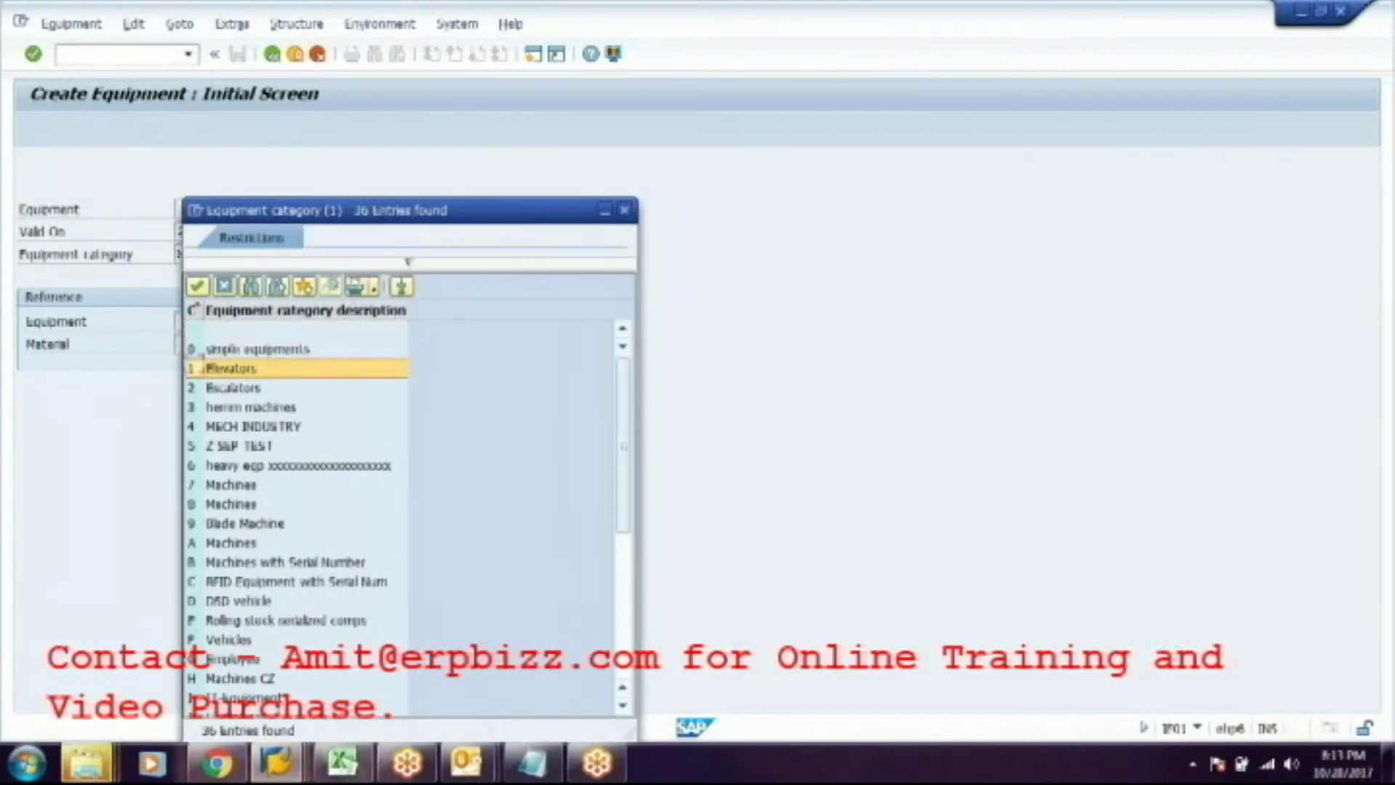
click(203, 385)
click(204, 407)
click(204, 426)
click(204, 445)
click(204, 465)
click(203, 485)
click(204, 504)
click(204, 524)
click(204, 542)
click(202, 559)
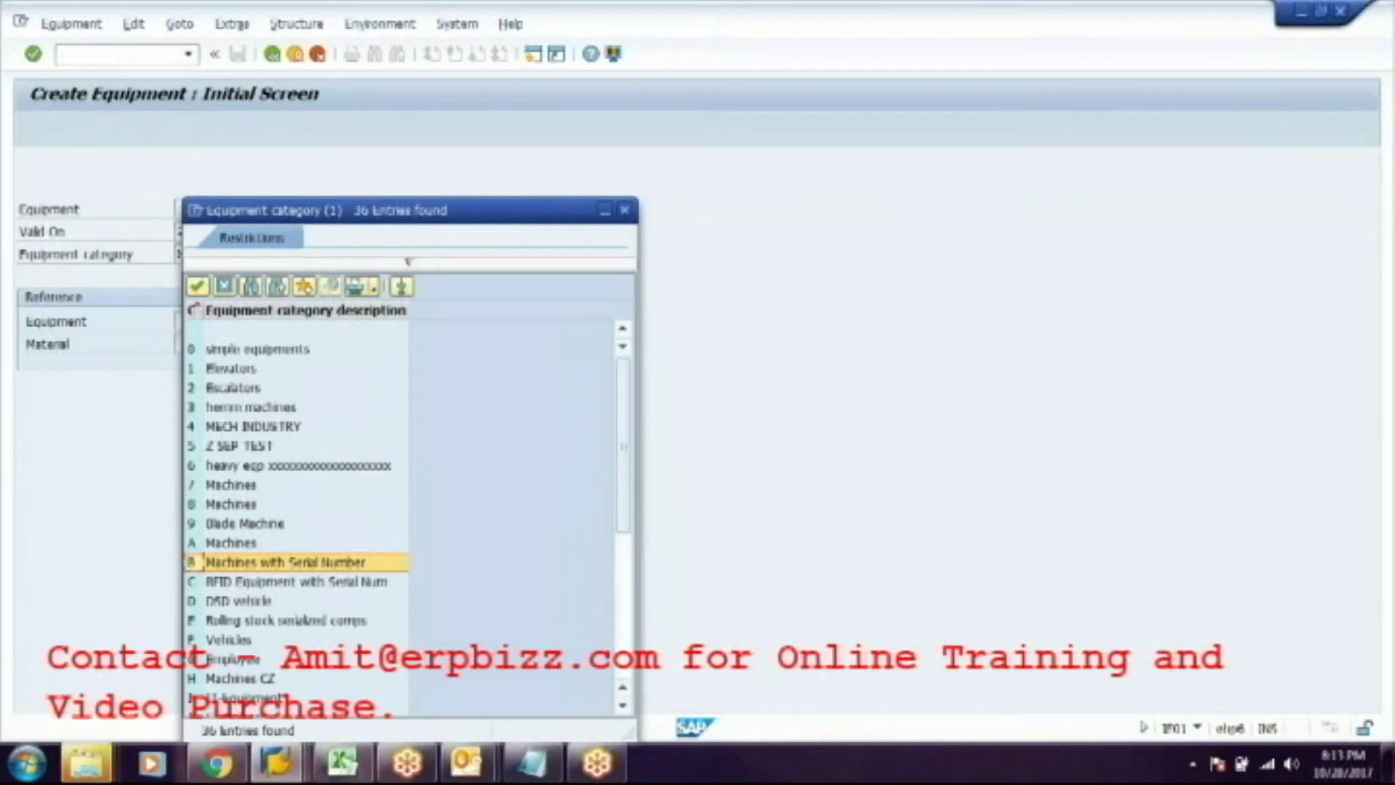
double_click(202, 561)
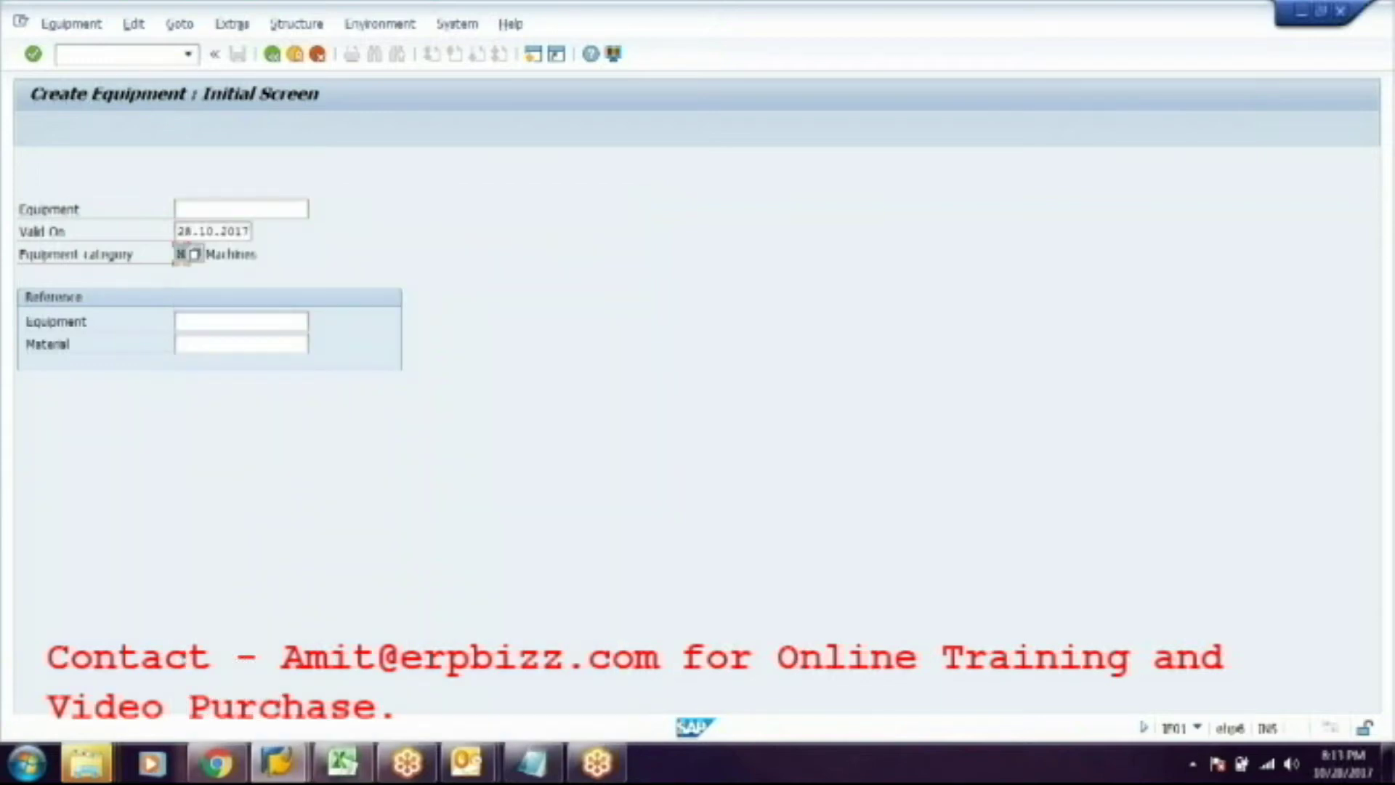
Continue to the general data without a reference equipment and enter MOTOR 25 KW as the description.
click(241, 321)
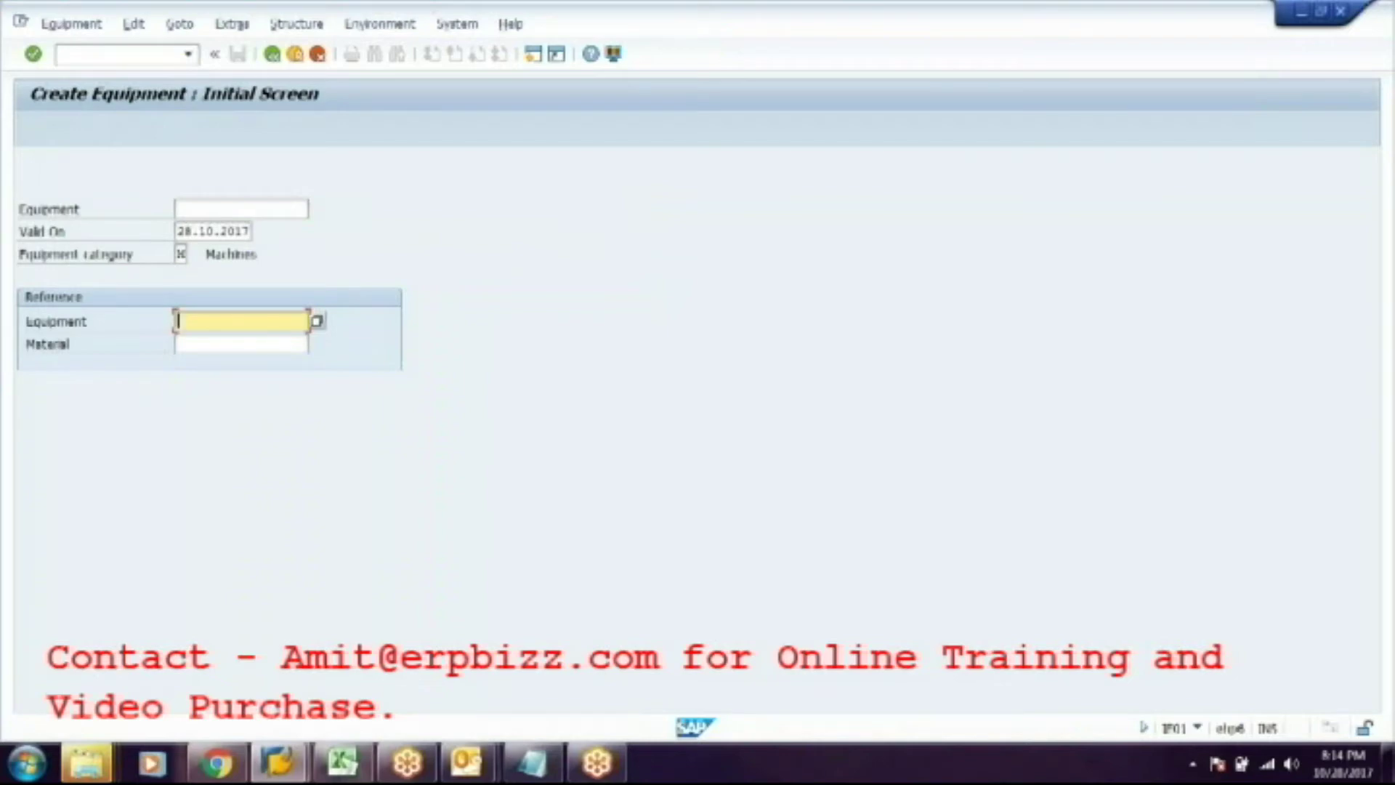
key(Return)
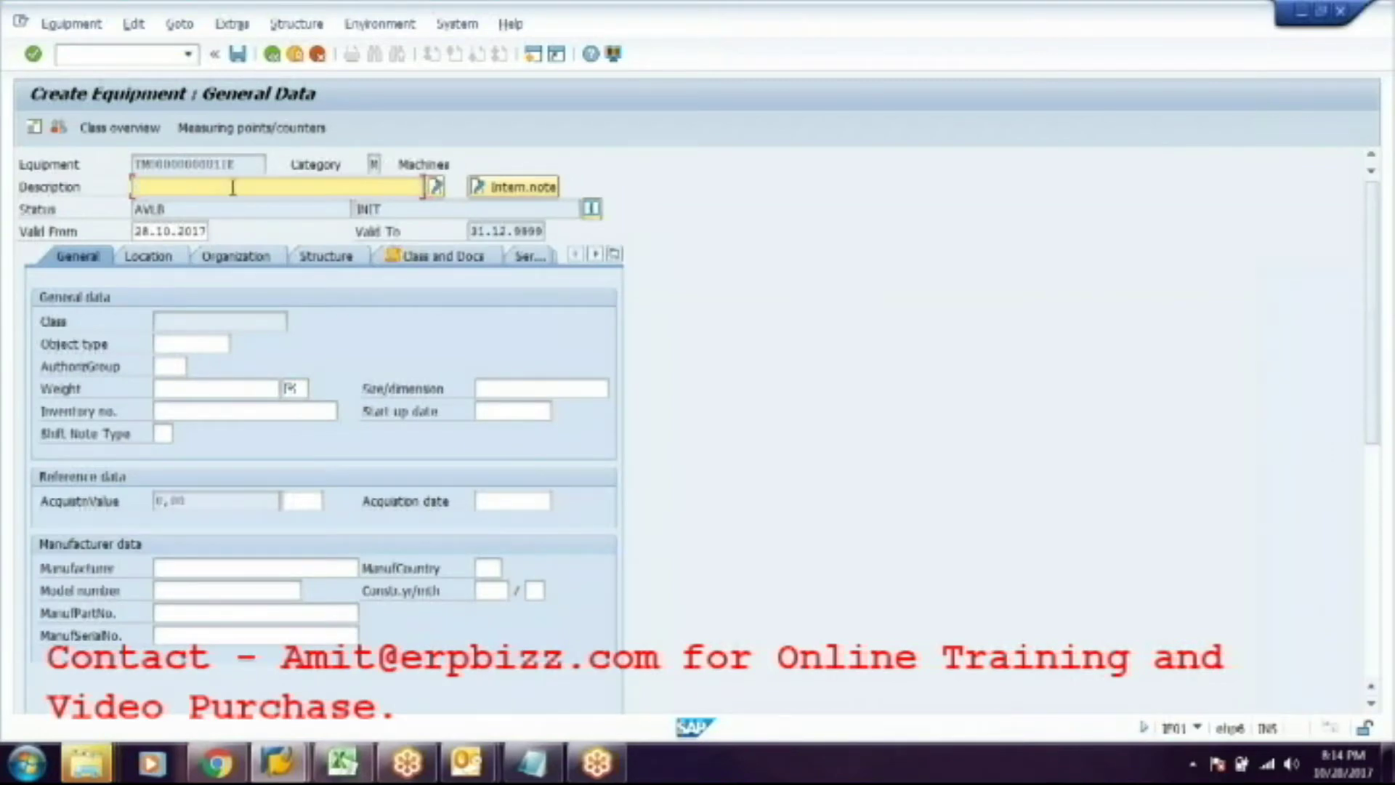
text(MOTOR 25 KW)
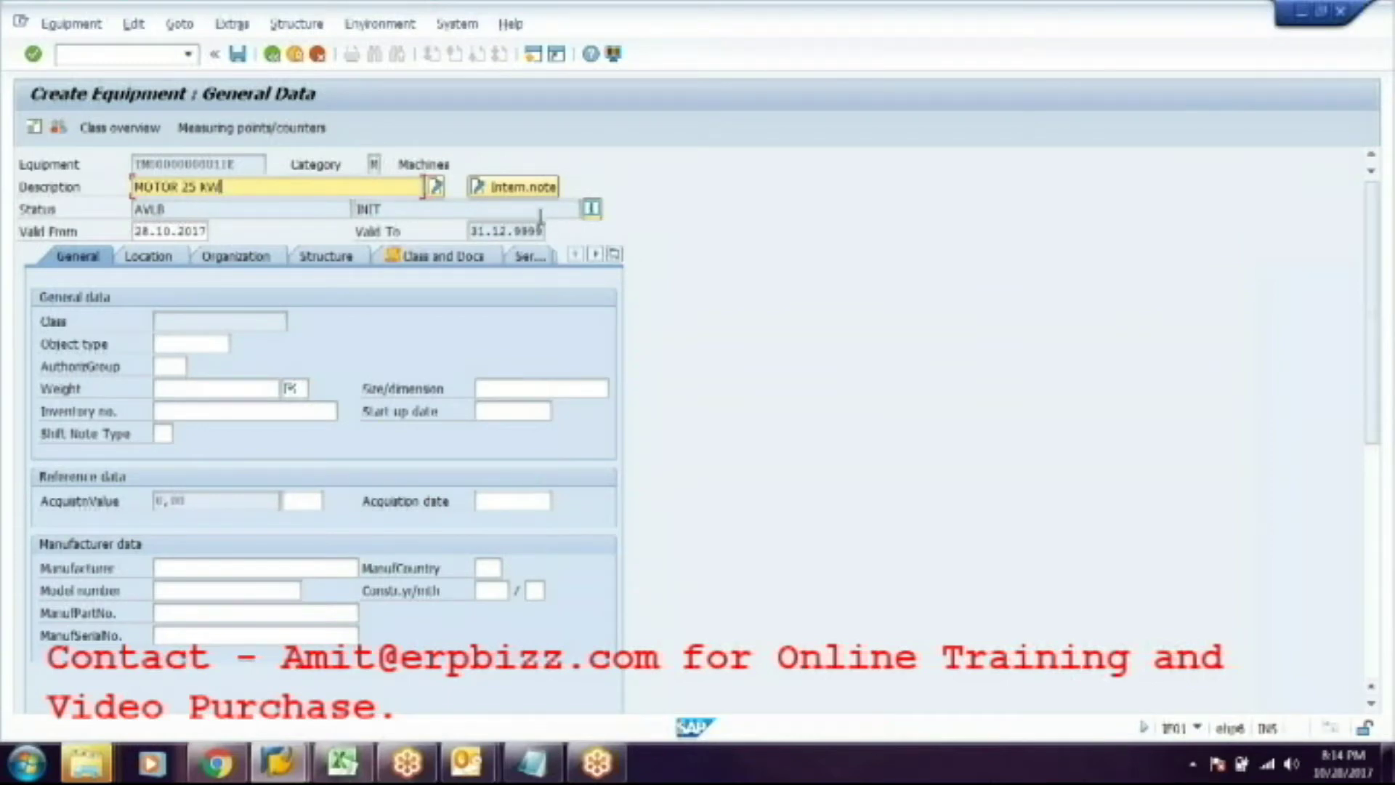
Fill in the required weight unit with CWT and open the internal note for the equipment.
key(Return)
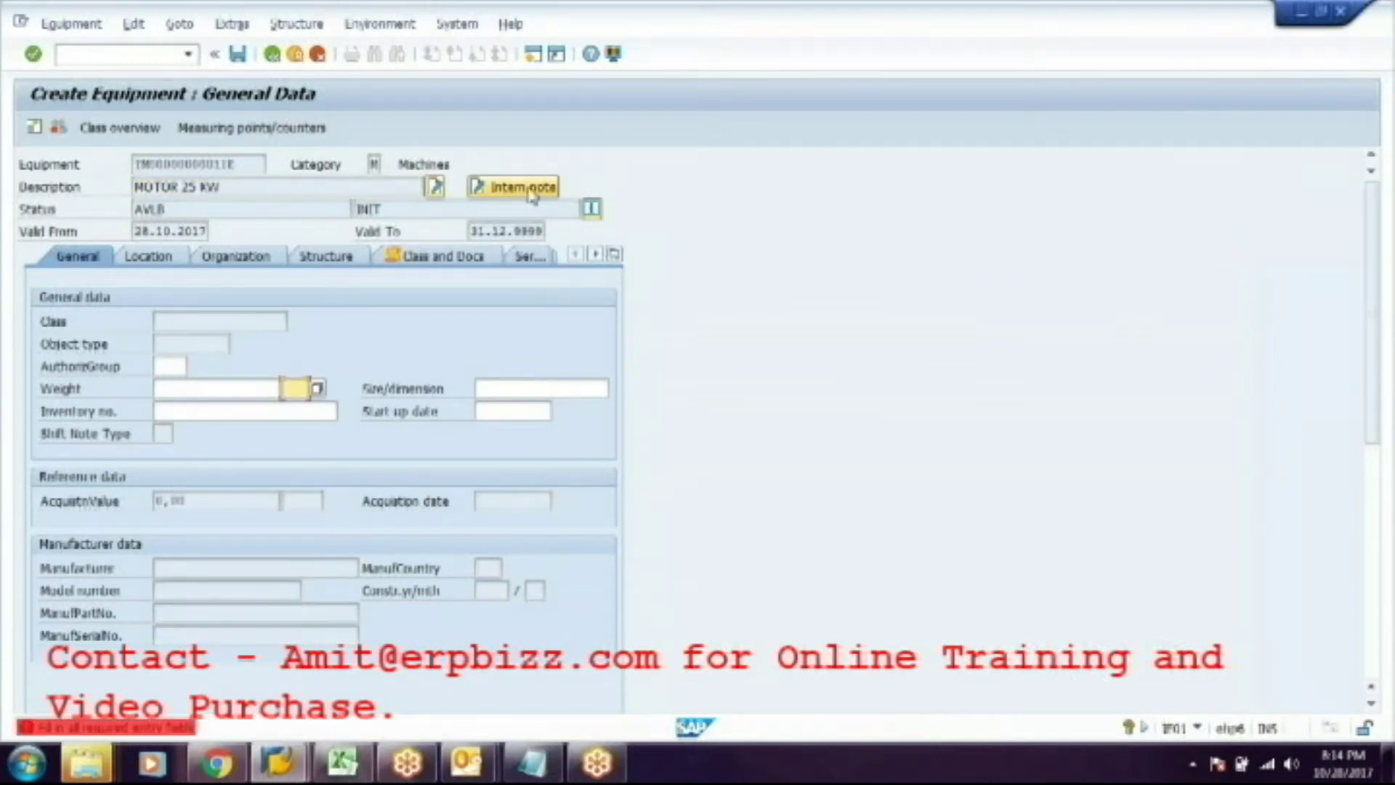
key(Down)
key(Return)
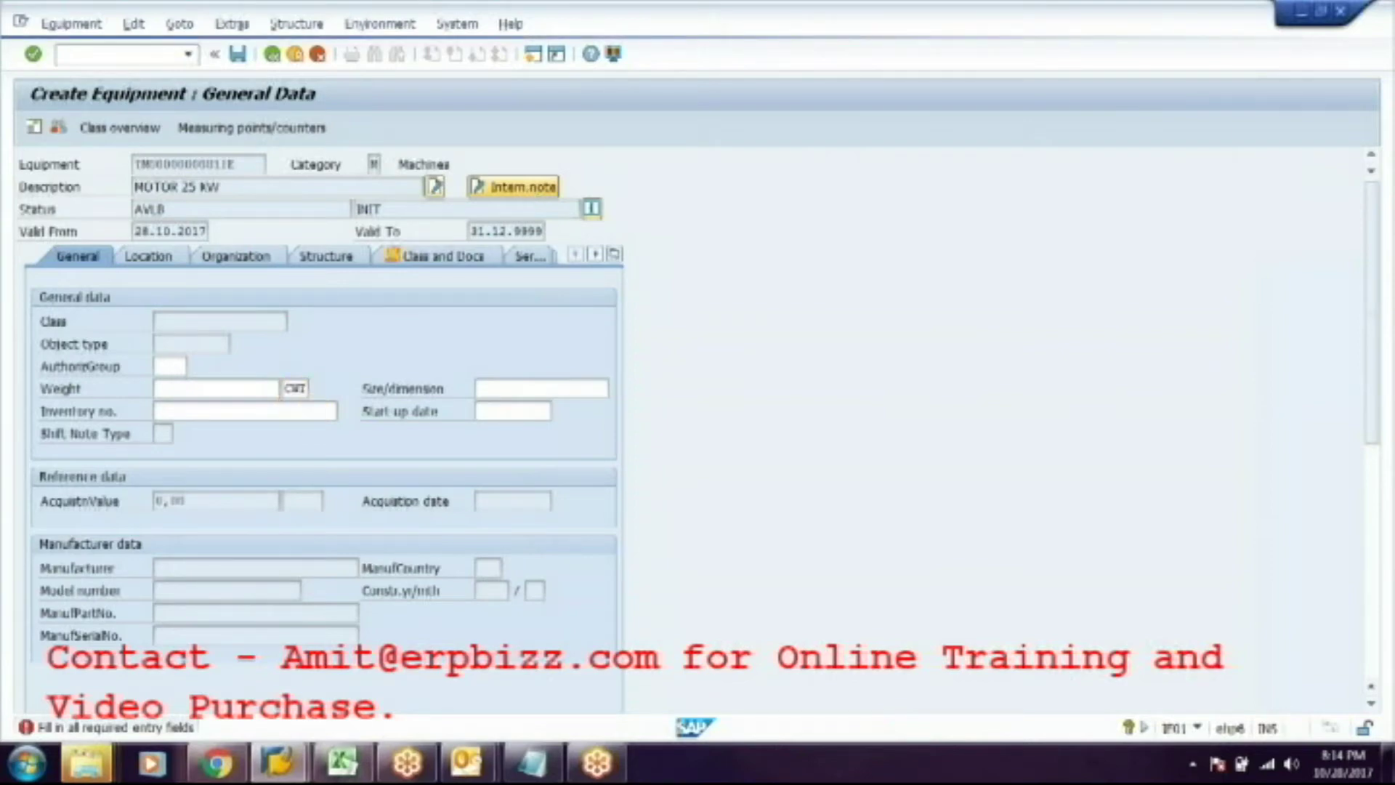
key(Return)
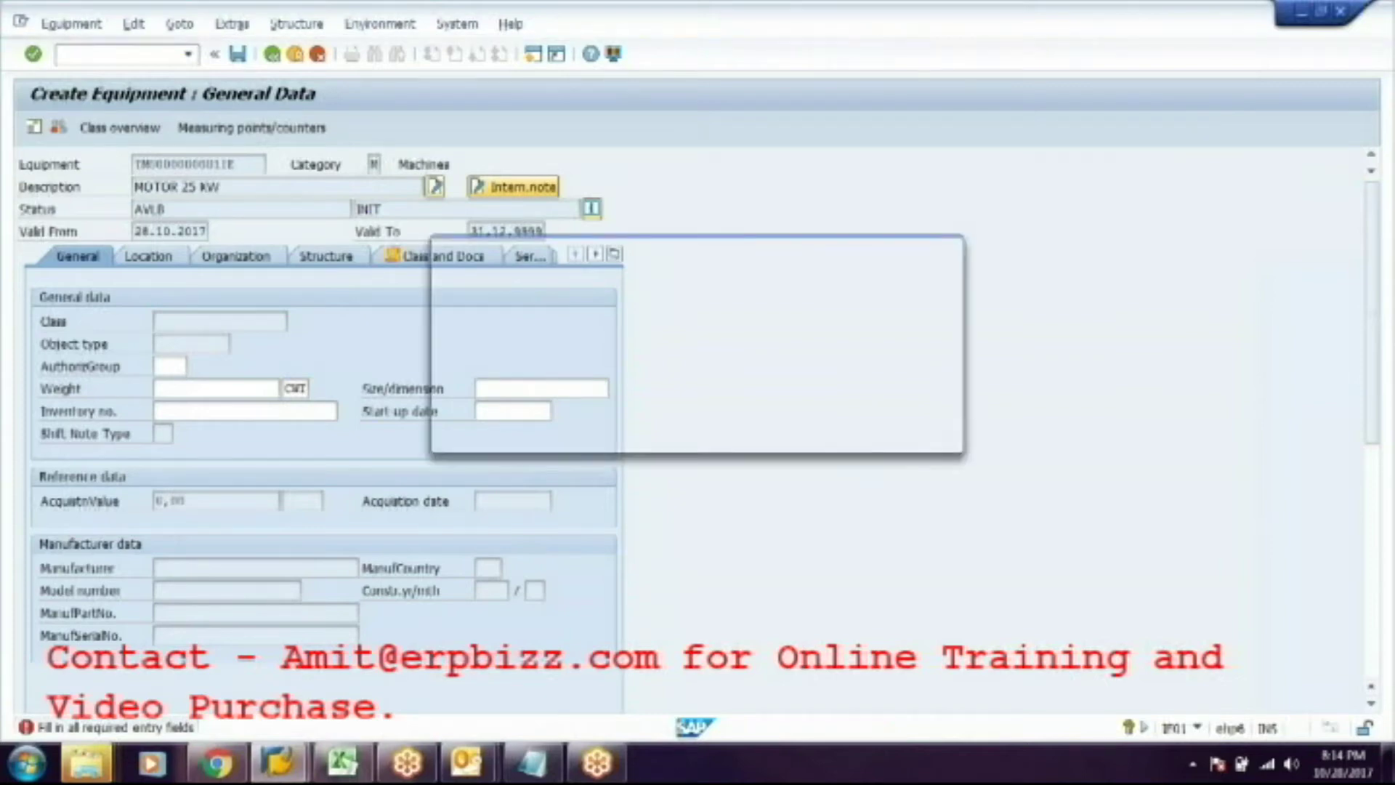
click(489, 415)
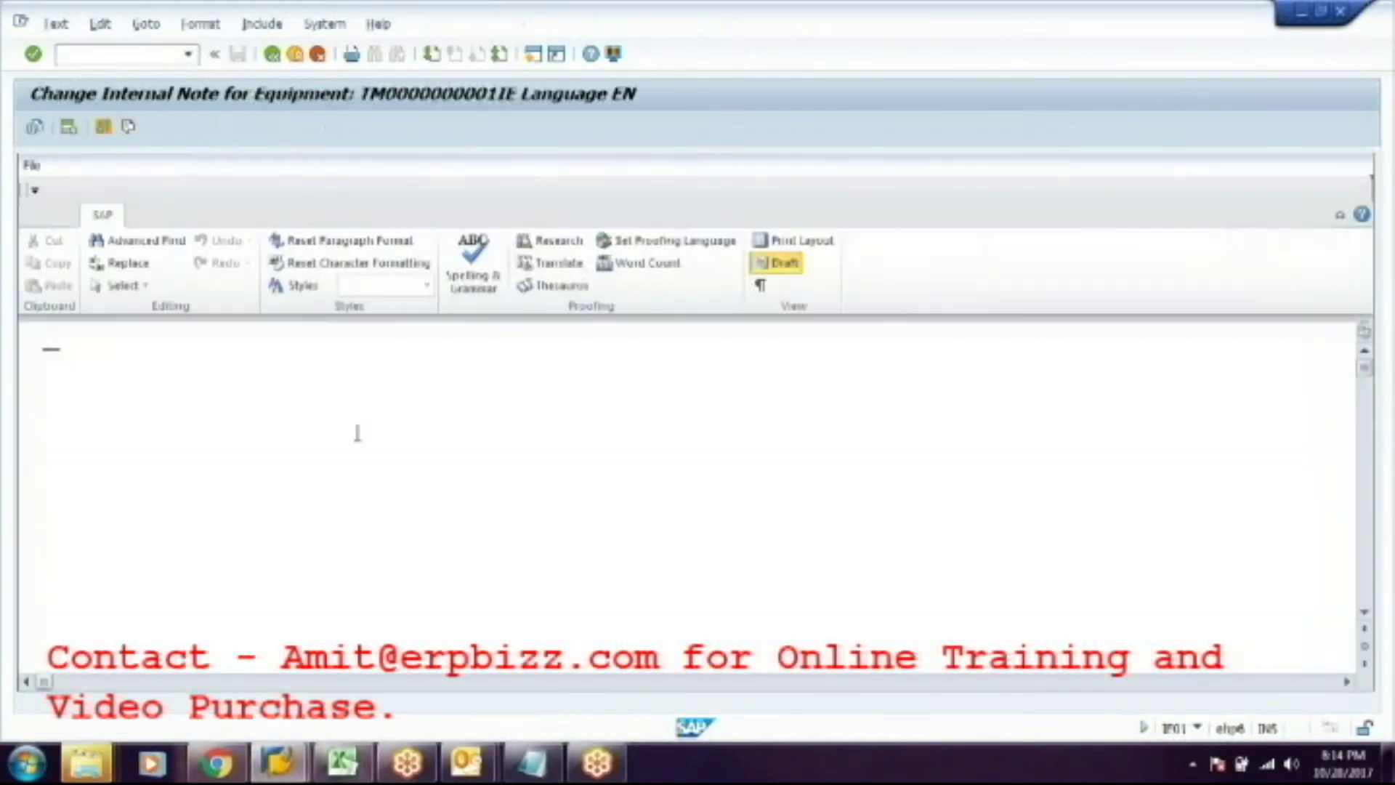
Write "more detail about equipment" as the internal note, correcting any misspelling, and return to the general data.
text(more detail)
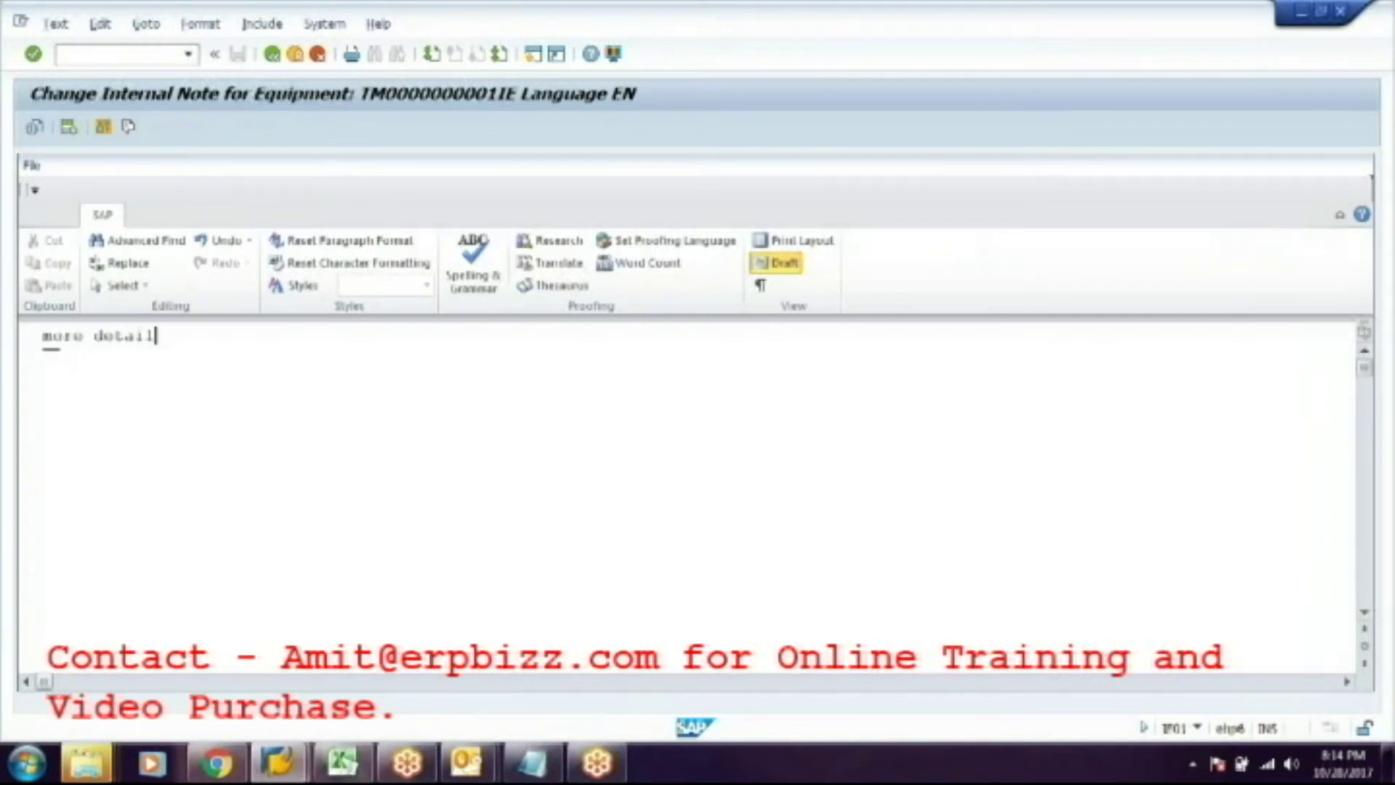
text( about  requipment)
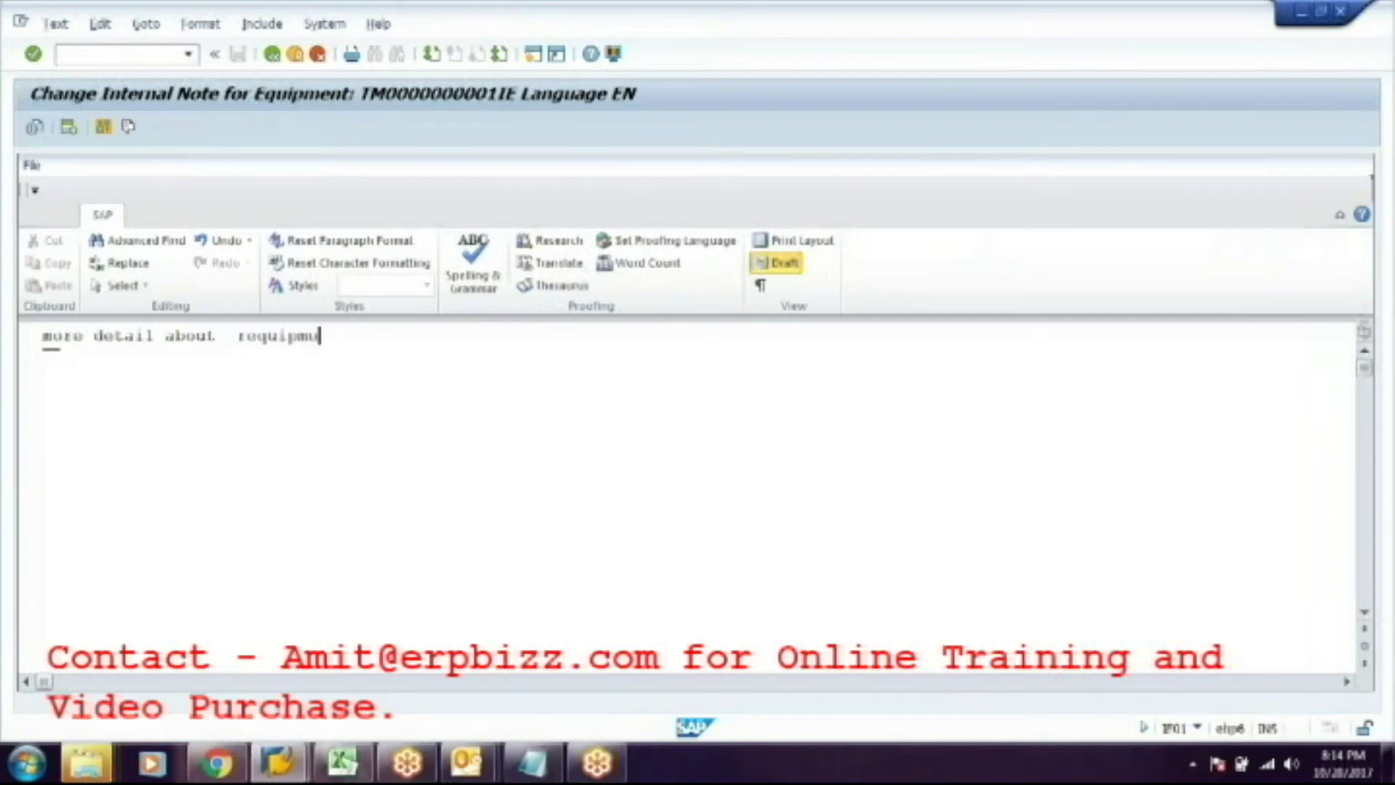
key(Return)
click(267, 336)
key(End)
key(BackSpace)
key(BackSpace)
key(BackSpace)
key(BackSpace)
key(BackSpace)
key(BackSpace)
key(BackSpace)
key(BackSpace)
key(BackSpace)
key(BackSpace)
key(BackSpace)
key(BackSpace)
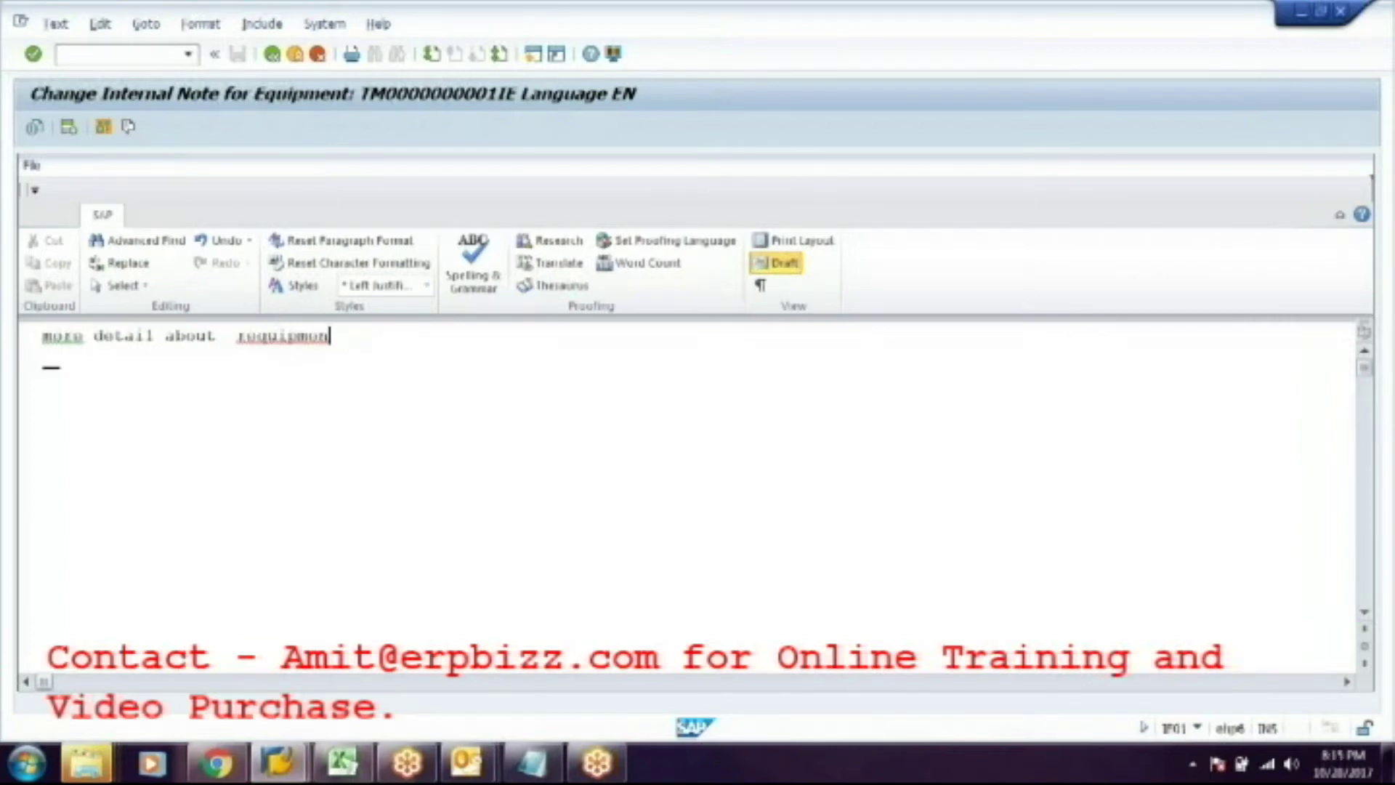
text(e)
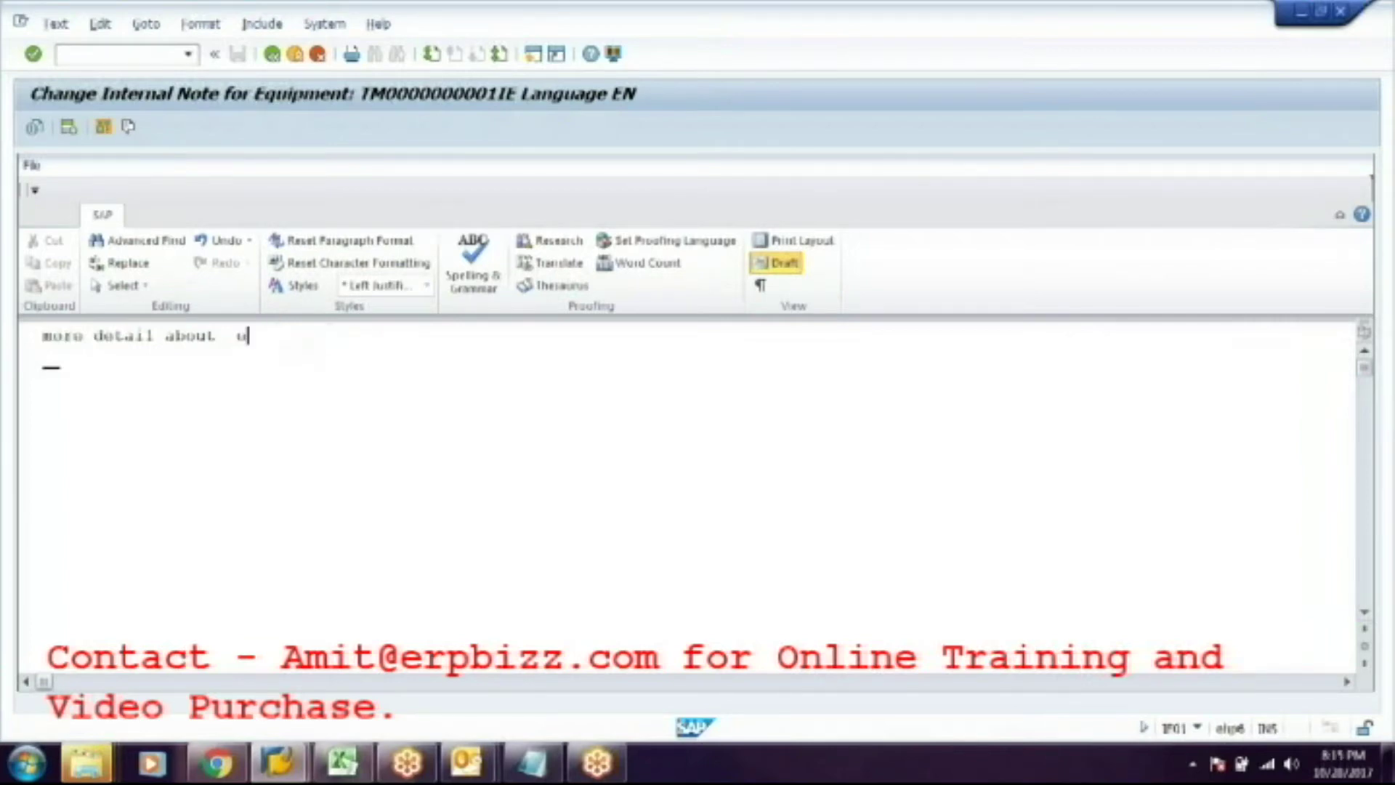
text(quipmment)
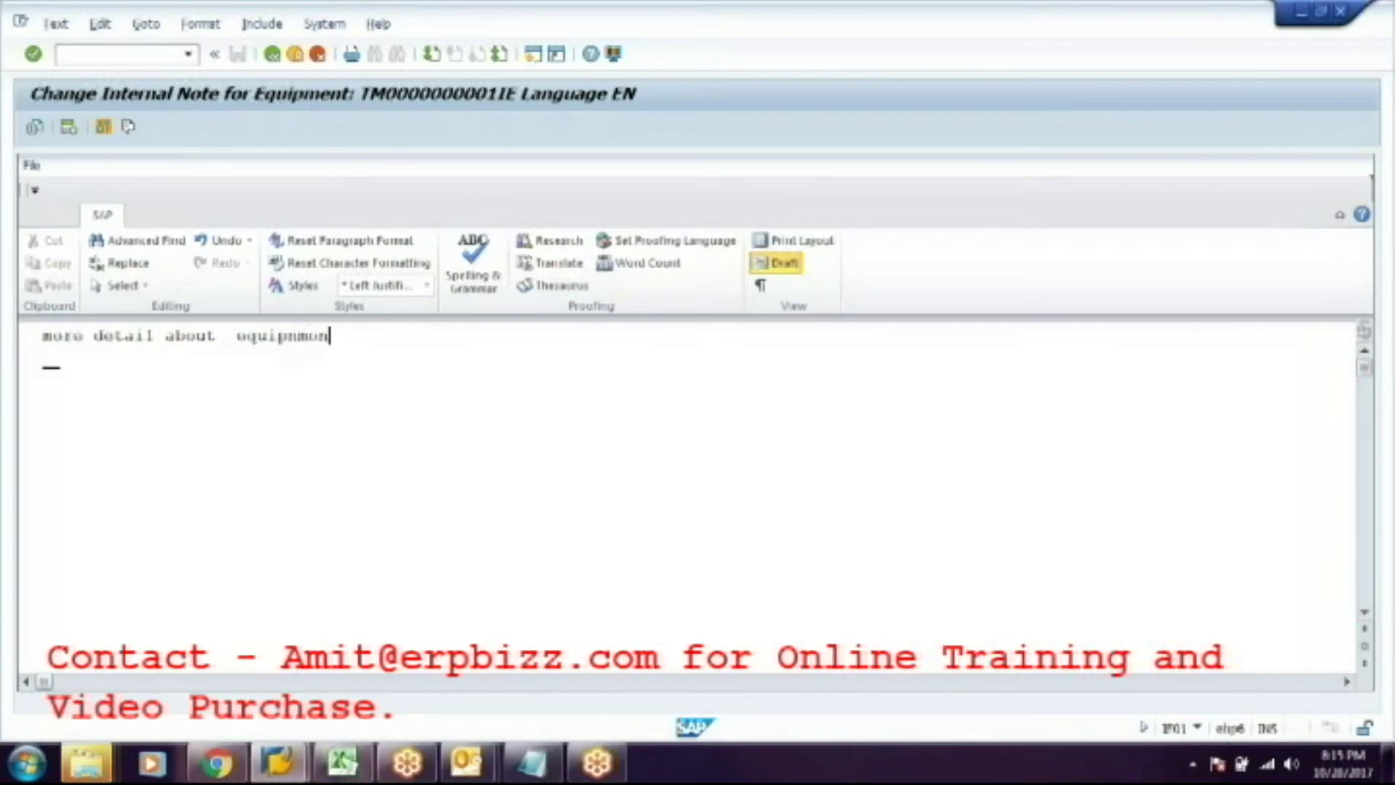
right_click(298, 336)
click(404, 358)
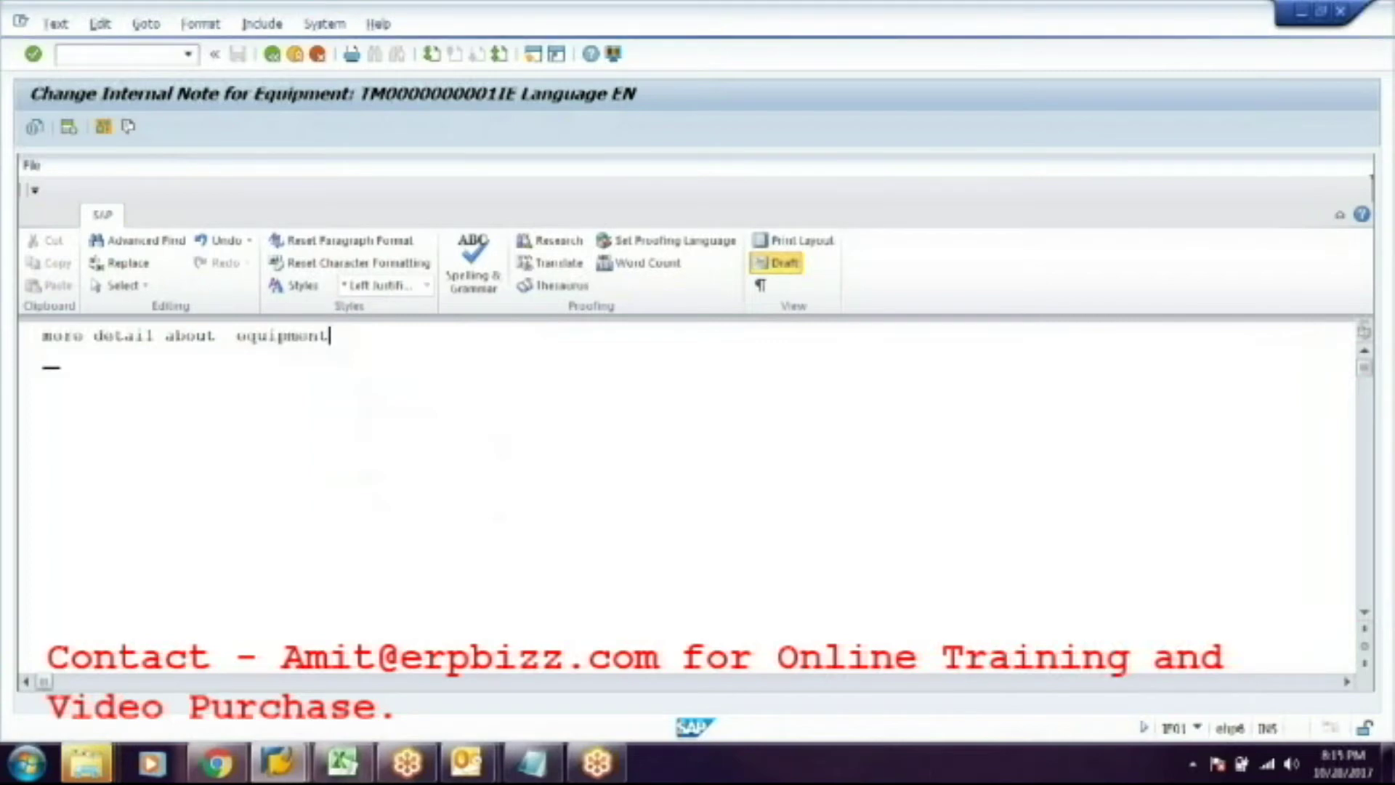
click(272, 55)
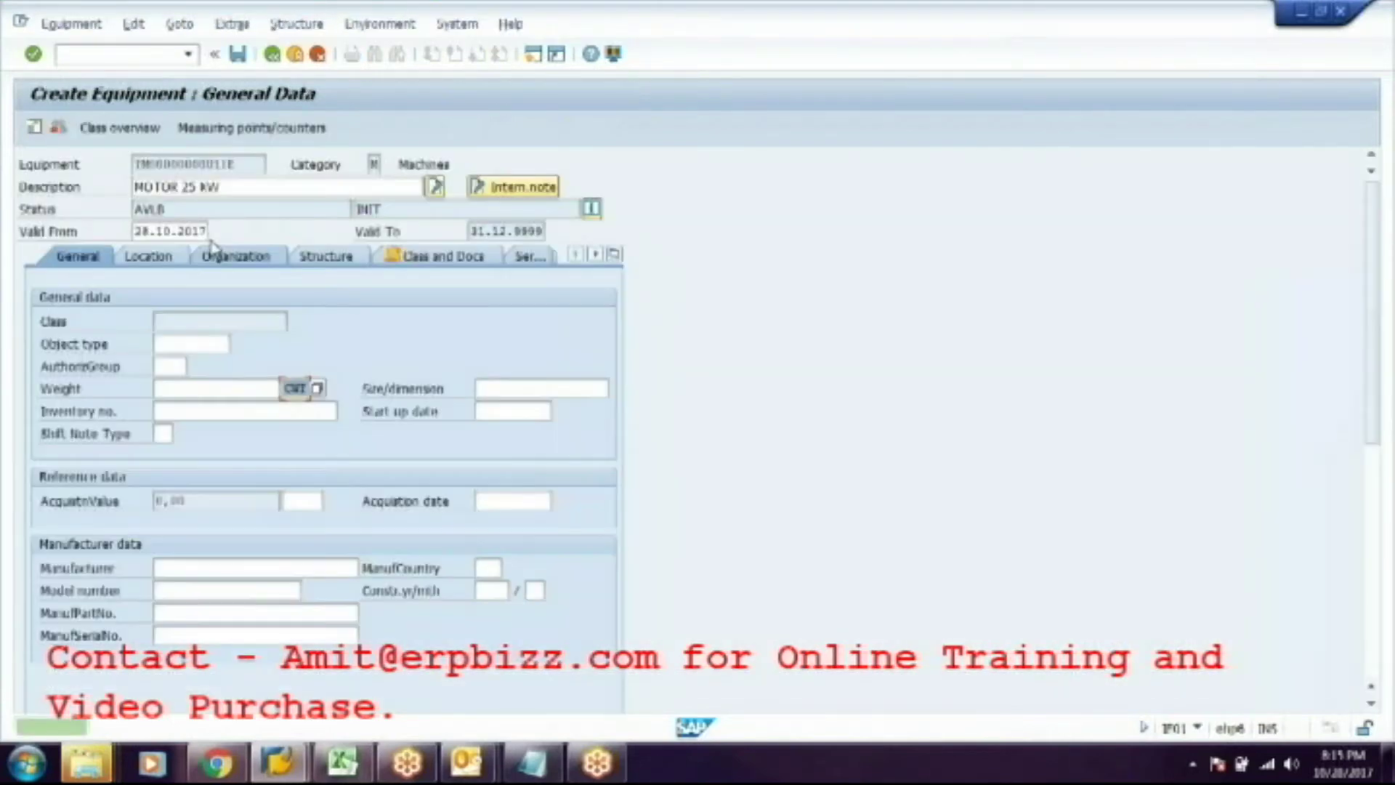
click(186, 208)
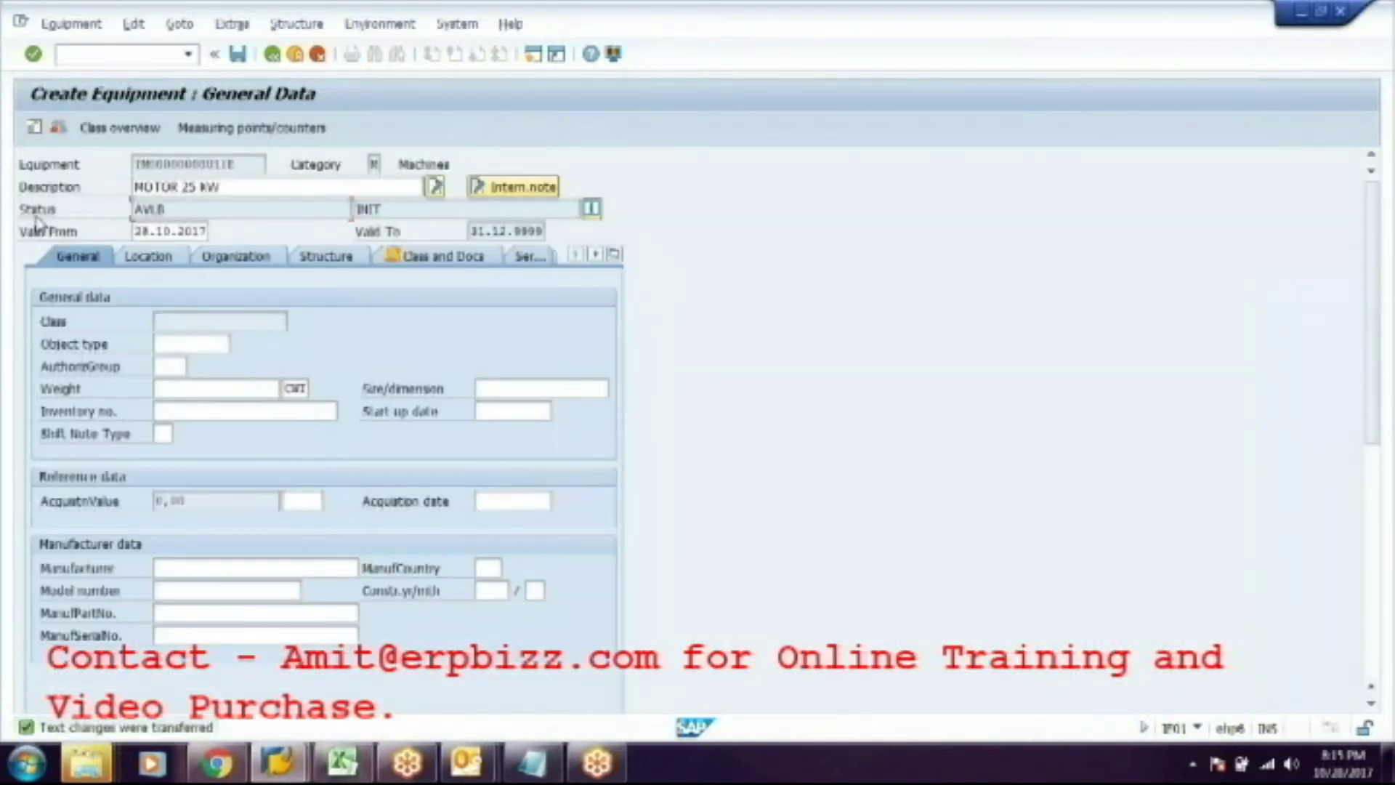
right_click(19, 209)
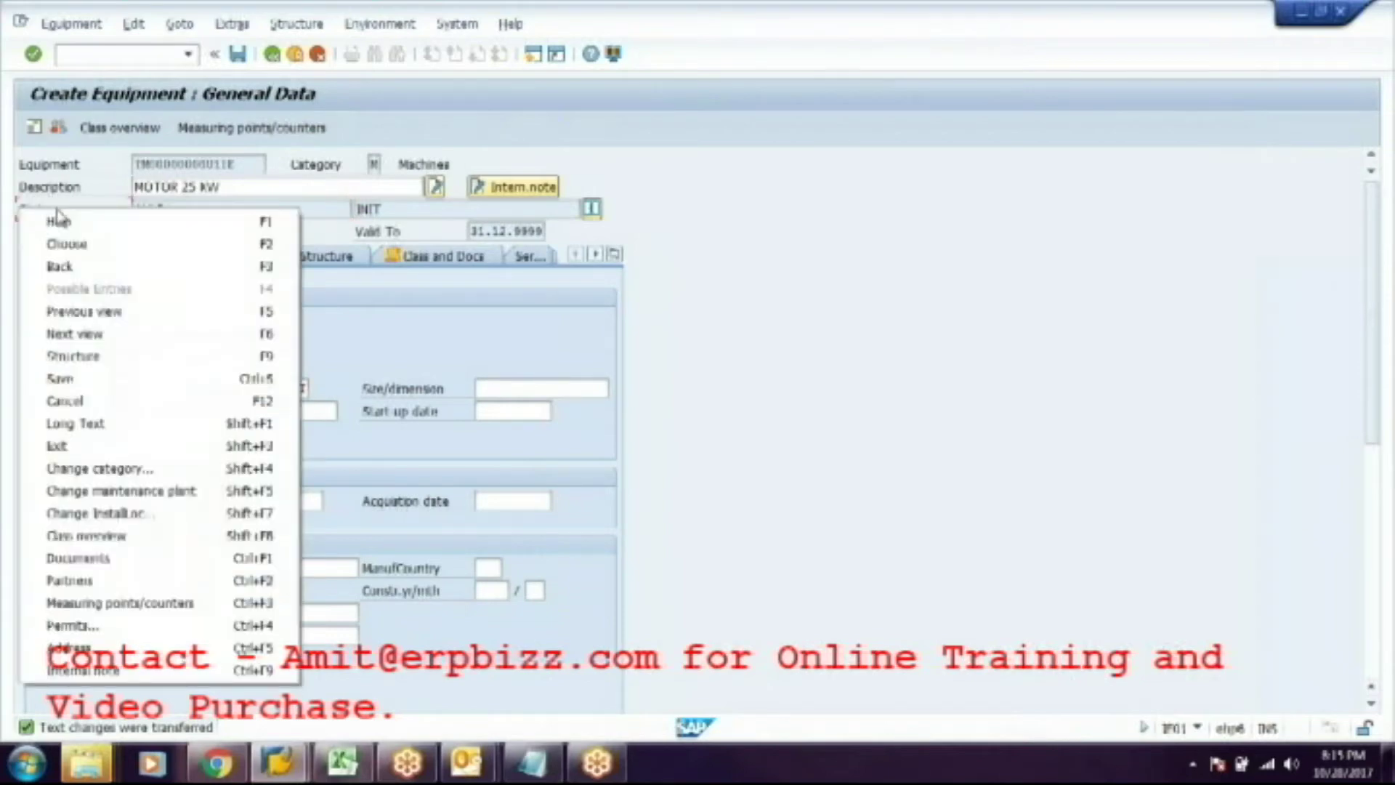
key(Escape)
click(200, 211)
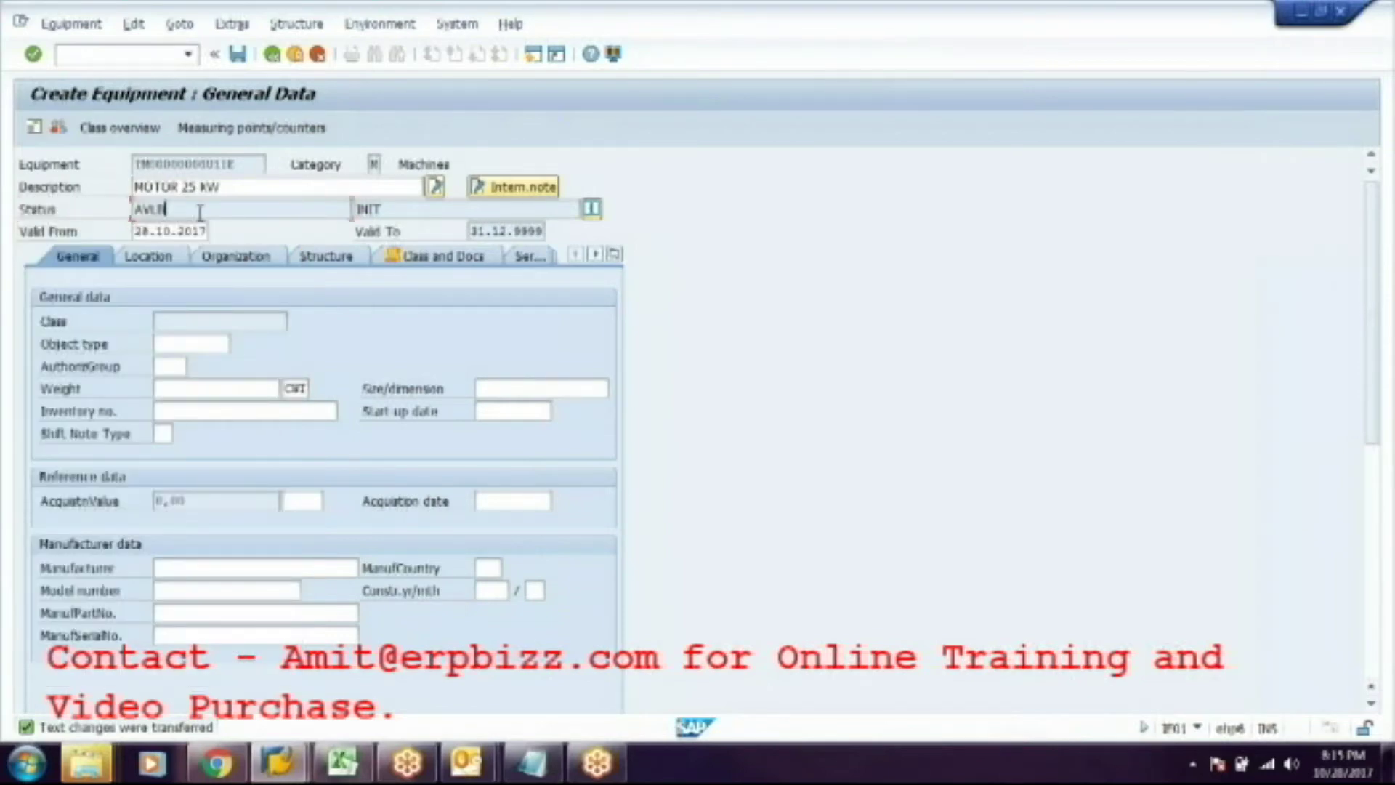
double_click(420, 210)
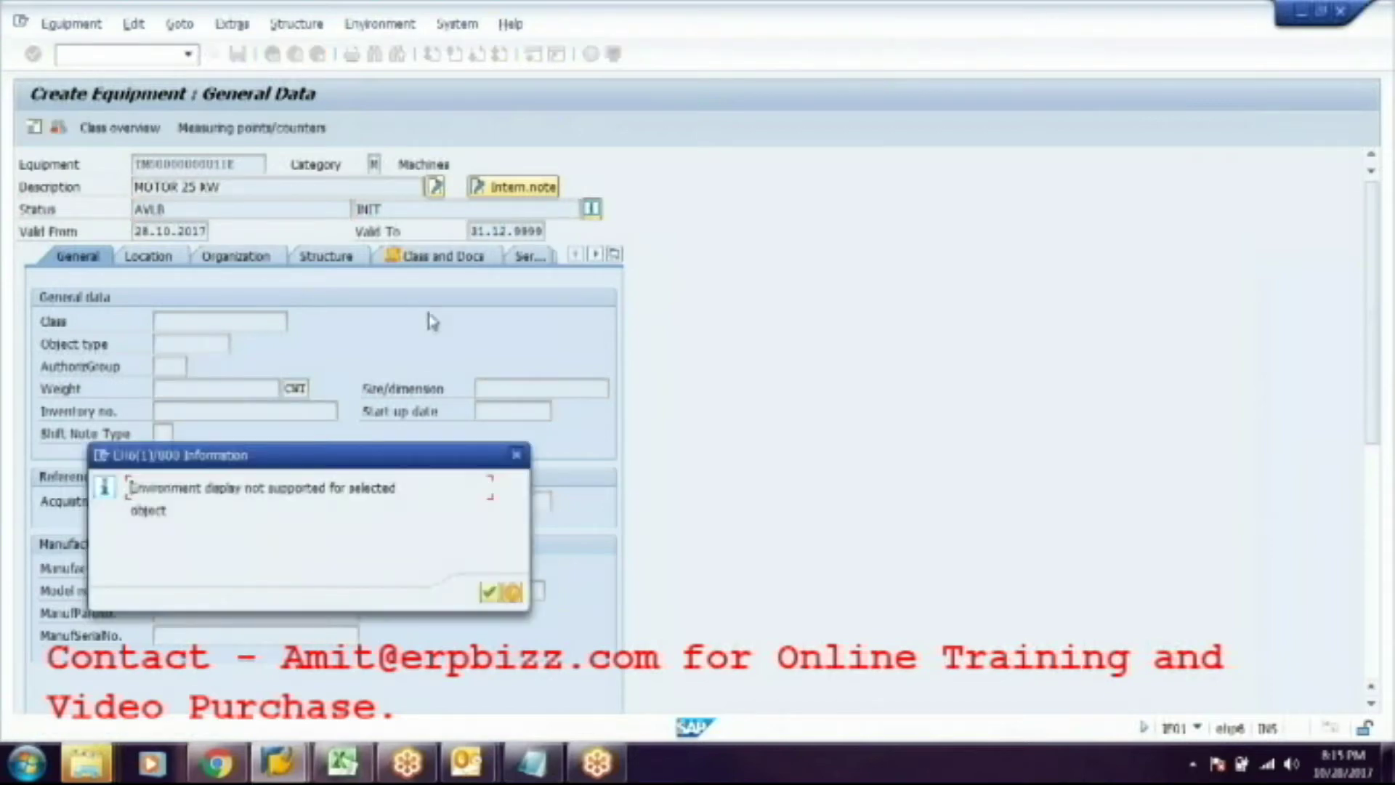
click(516, 455)
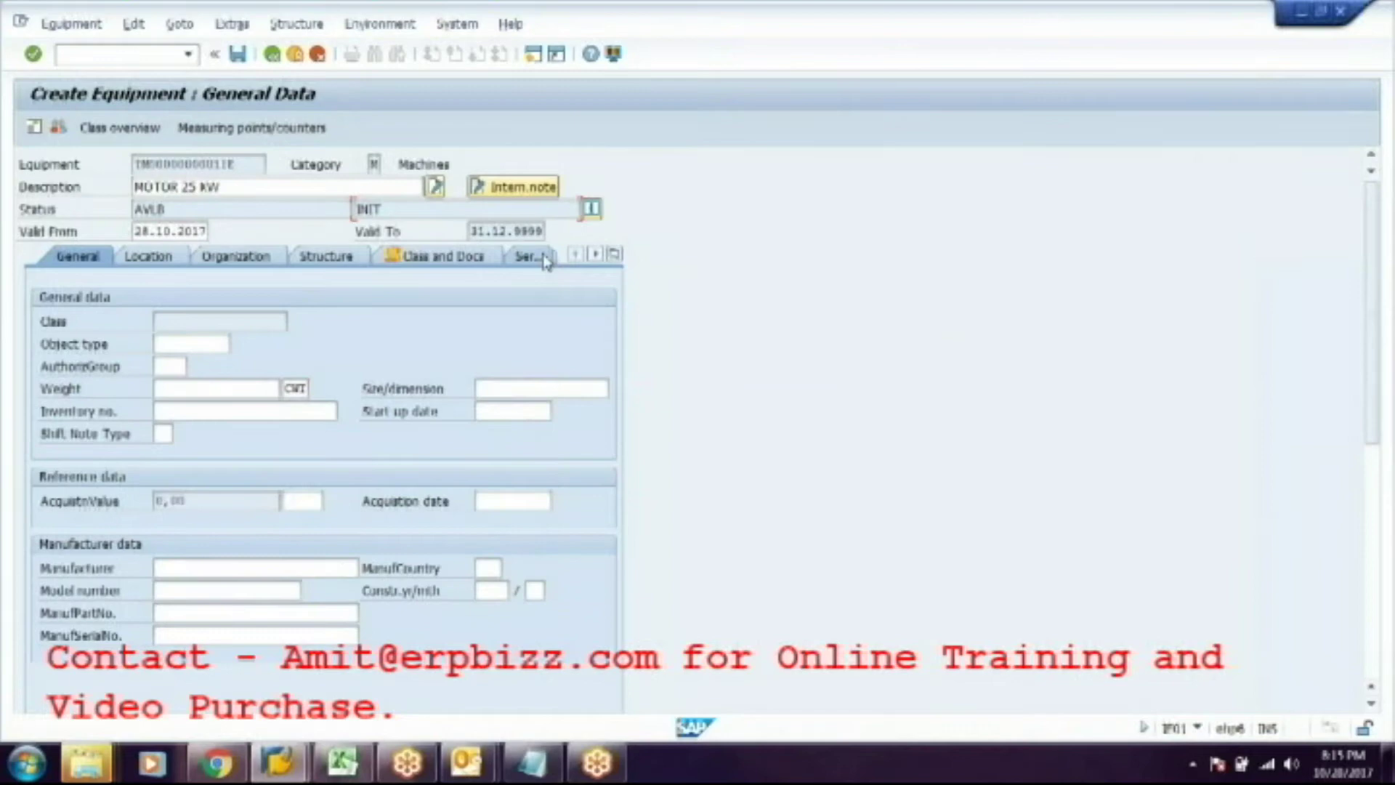
Open the equipment's status details, review the system and user statuses and the permitted business processes, and return to the general data.
click(593, 215)
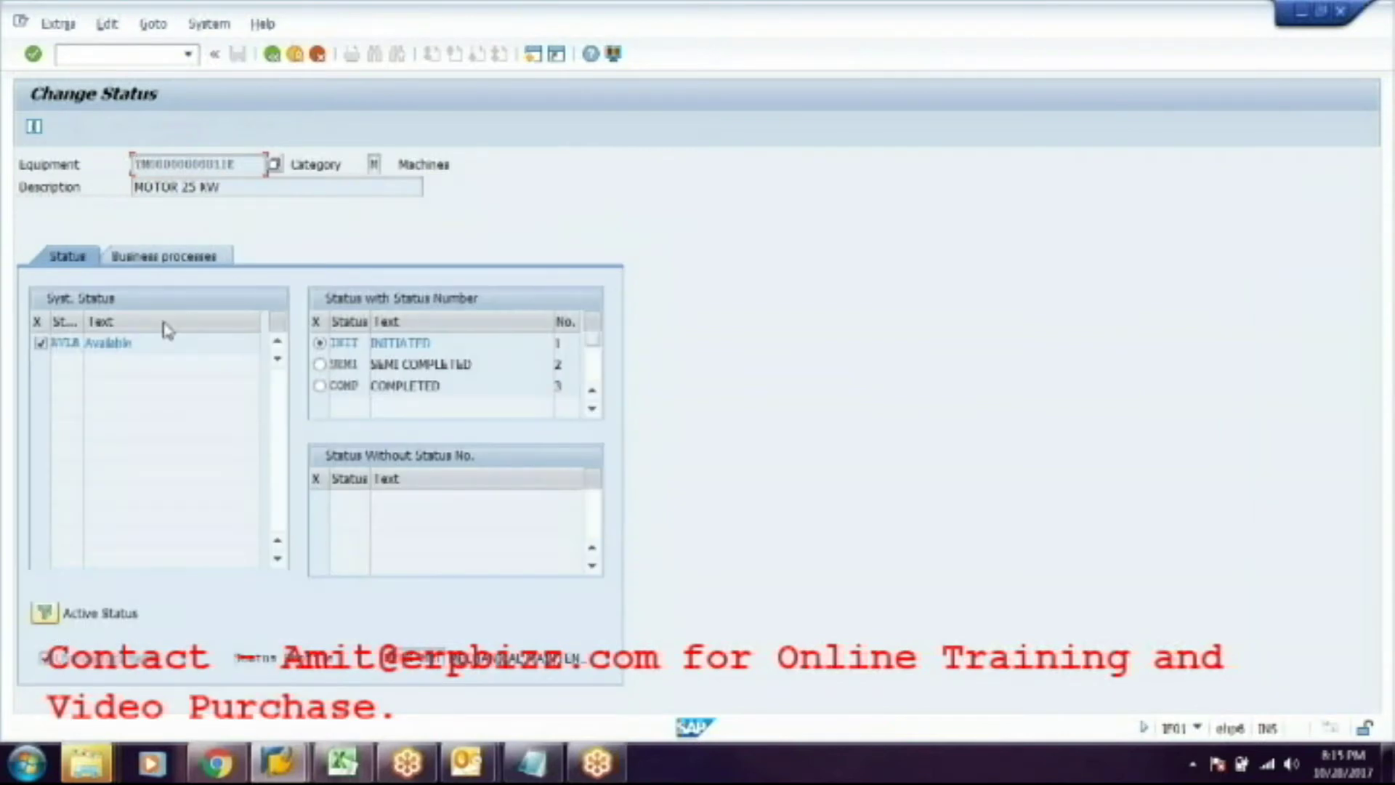
click(148, 342)
click(183, 256)
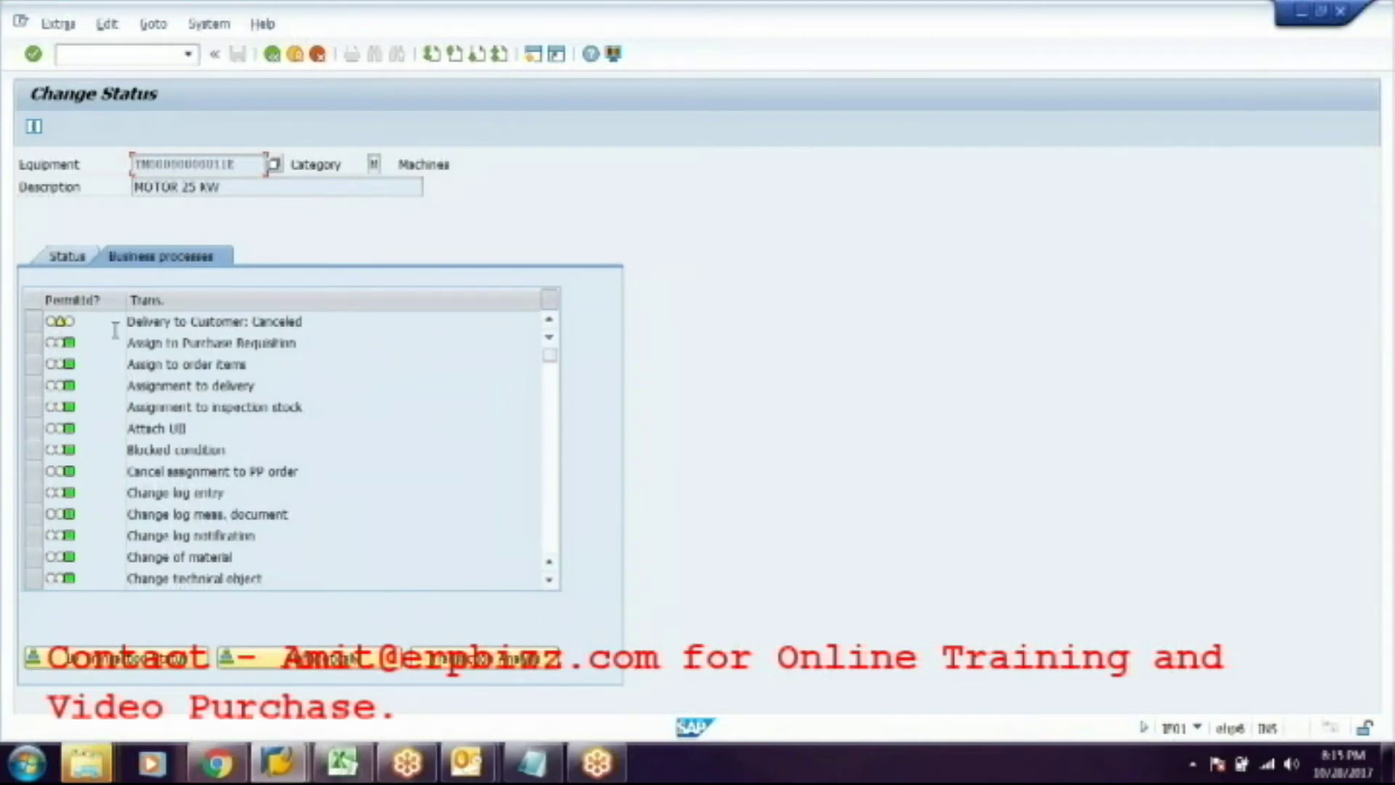
click(87, 262)
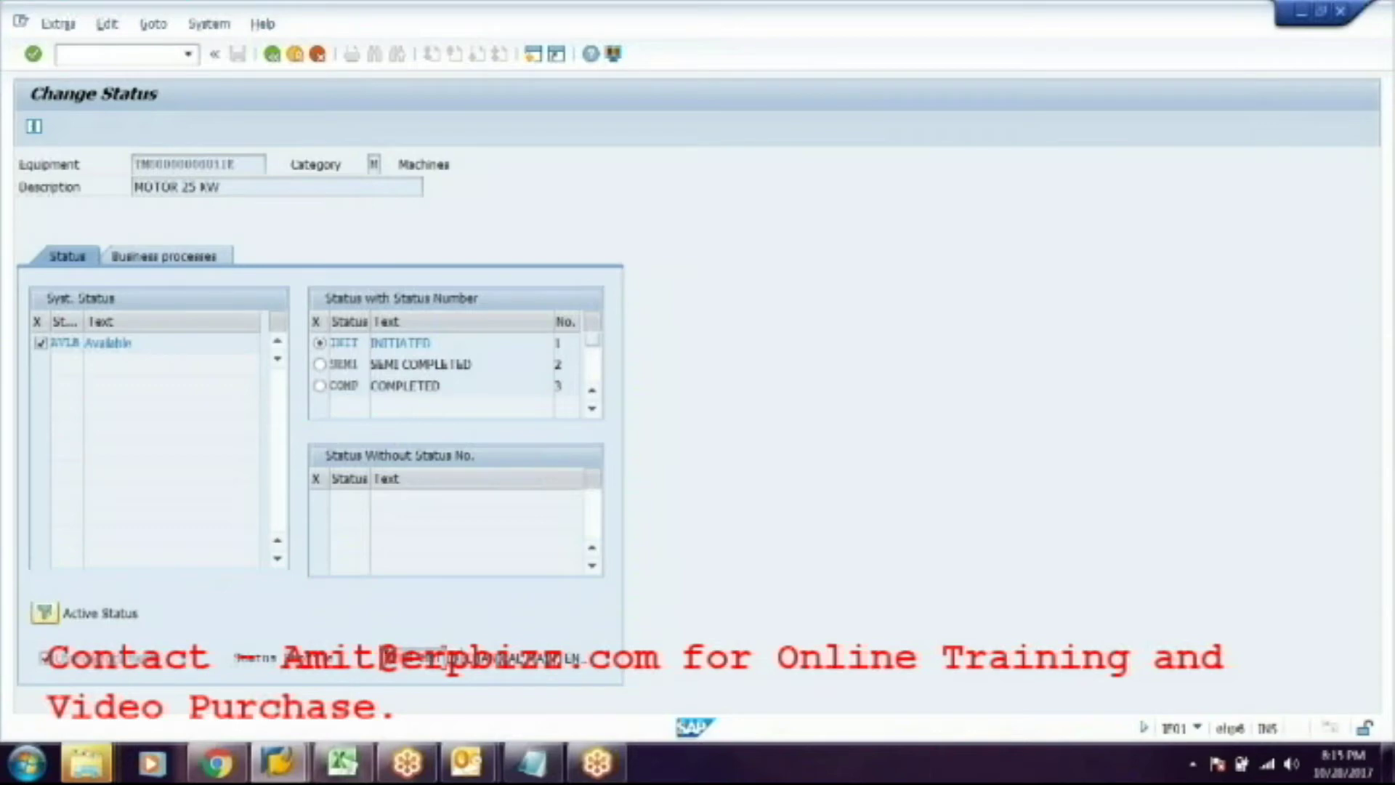
click(274, 62)
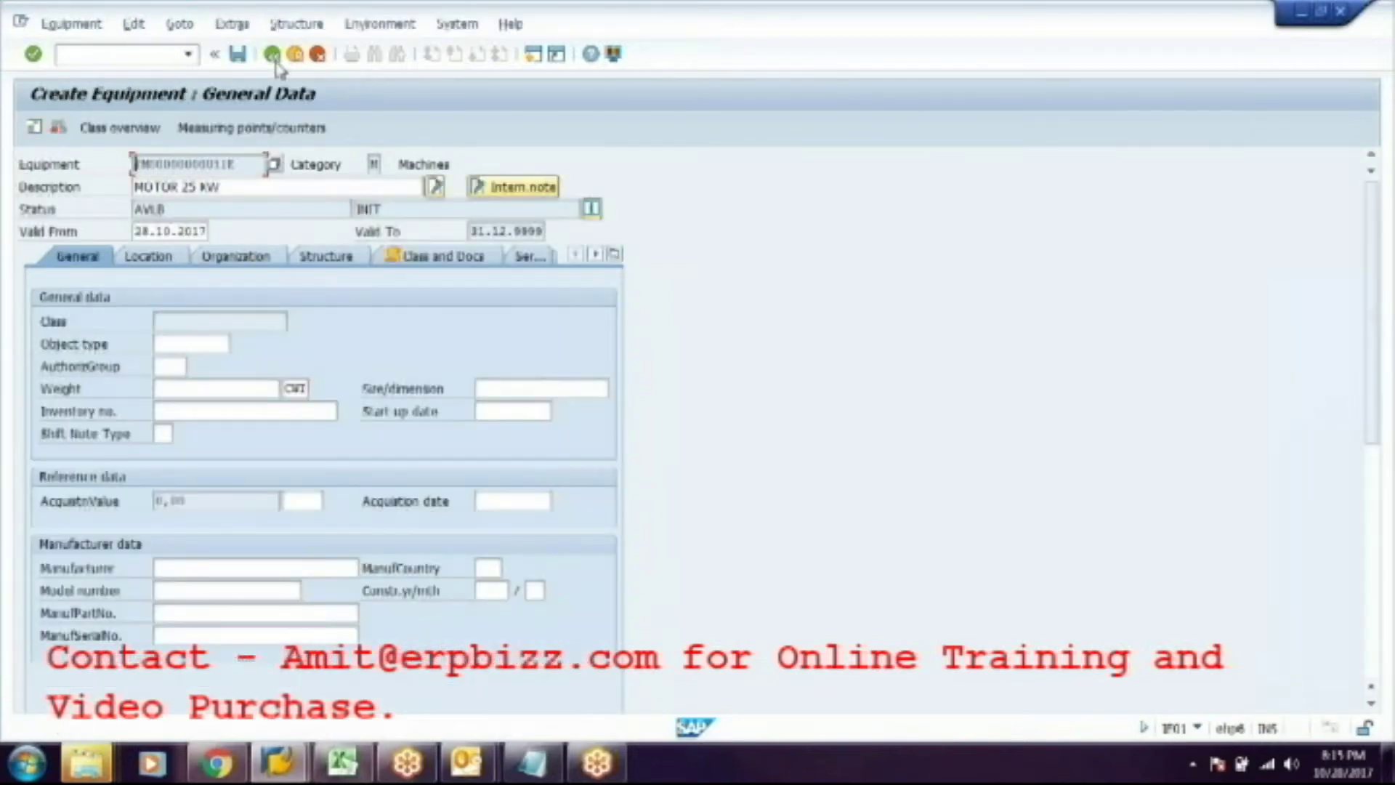
Set the equipment's object type to 0006 (Pumps) from the list of technical object types.
click(198, 344)
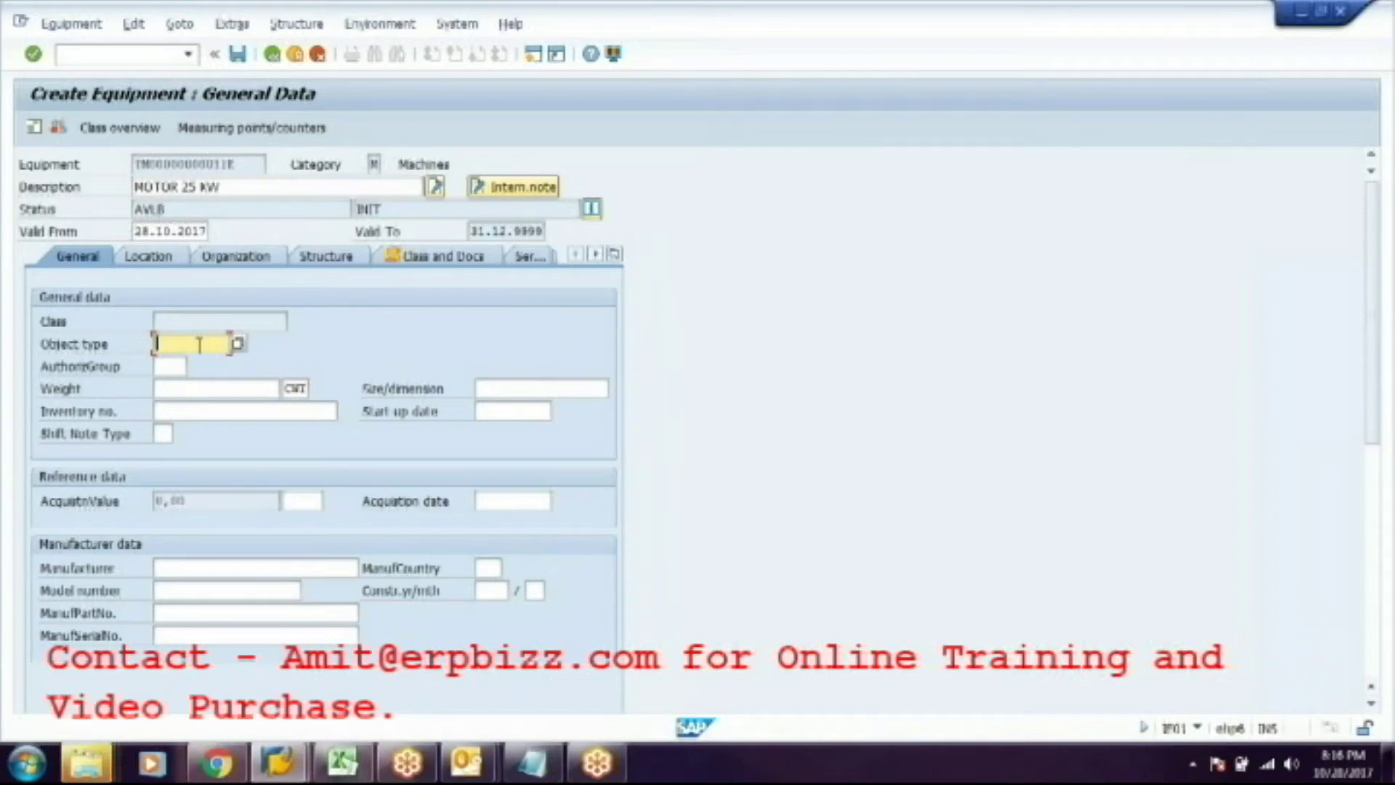
key(F4)
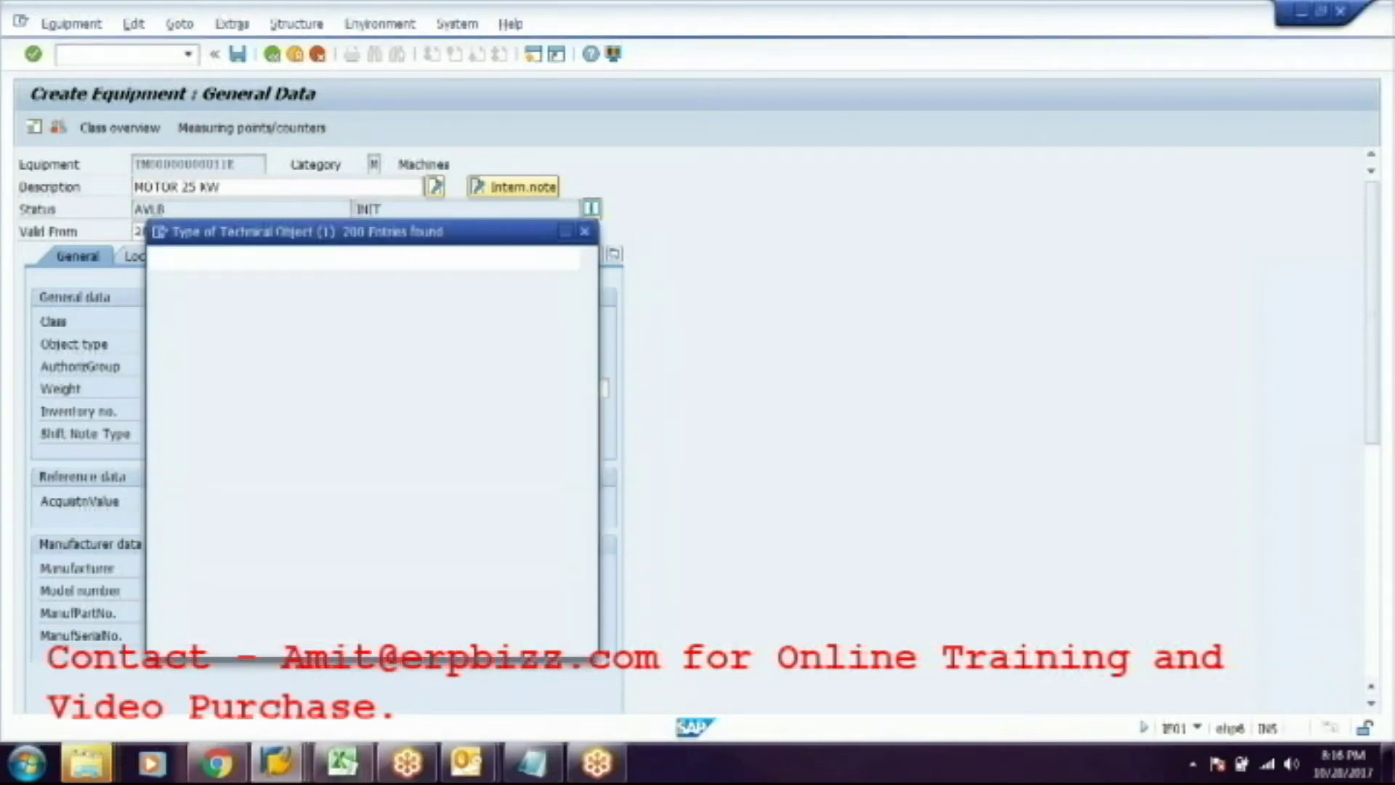
key(Down)
key(Down)
key(Down)
key(Down)
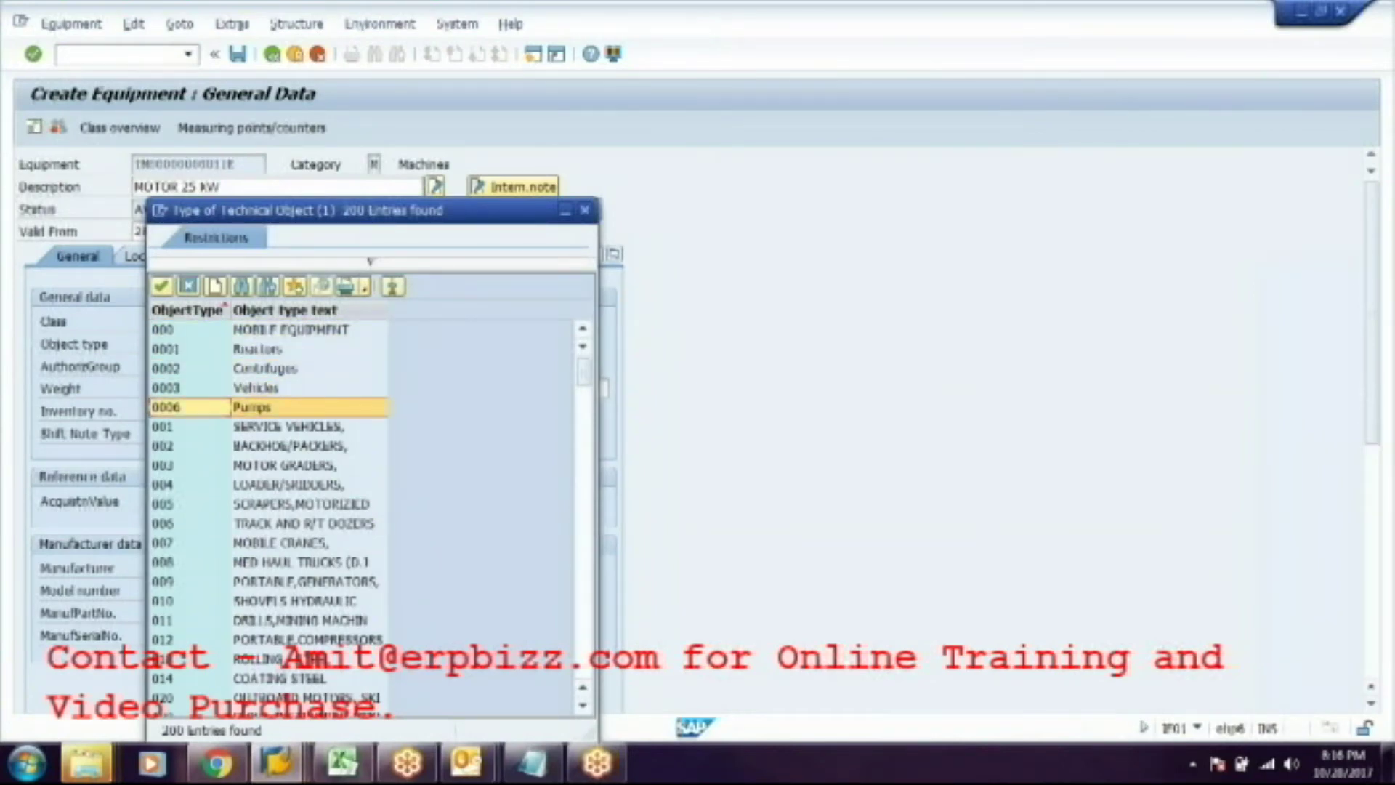
key(Return)
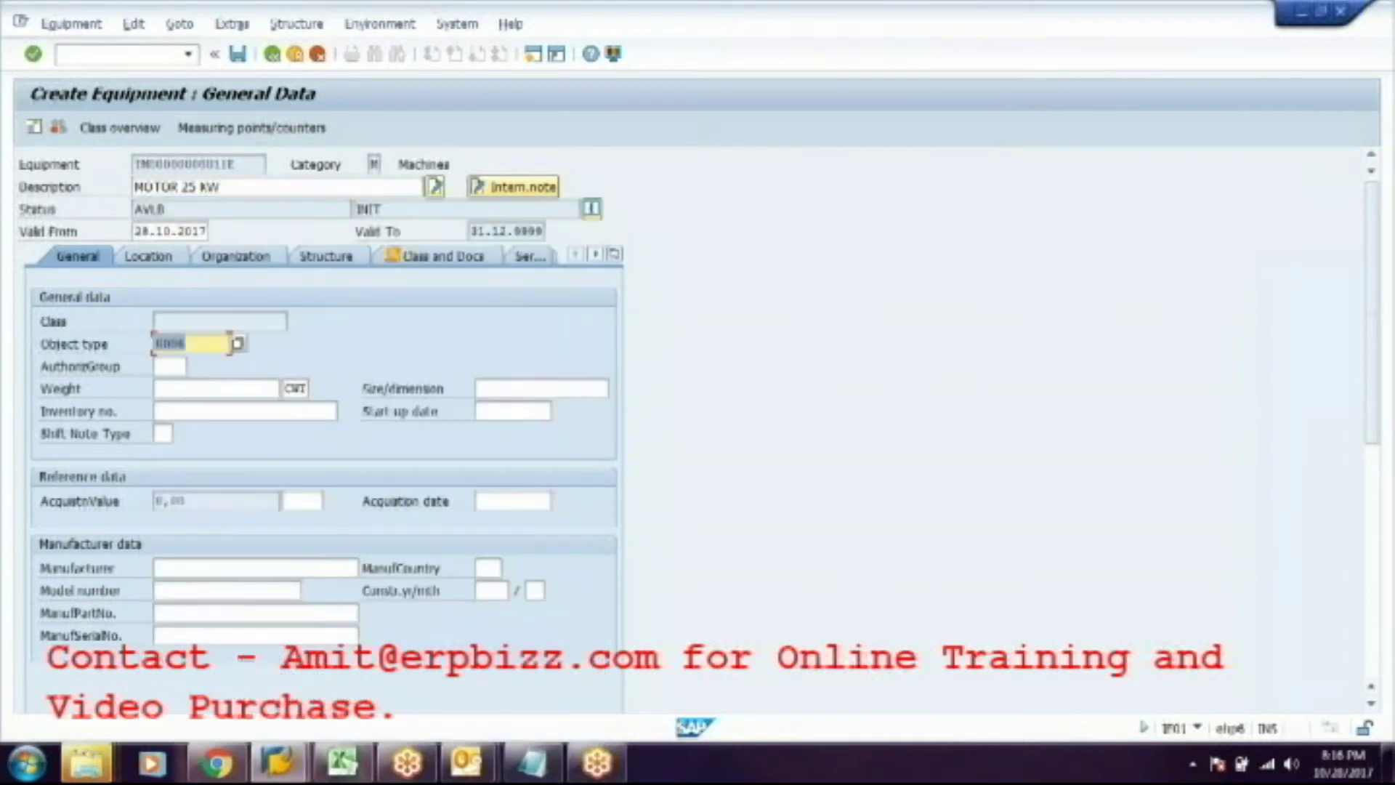
key(Return)
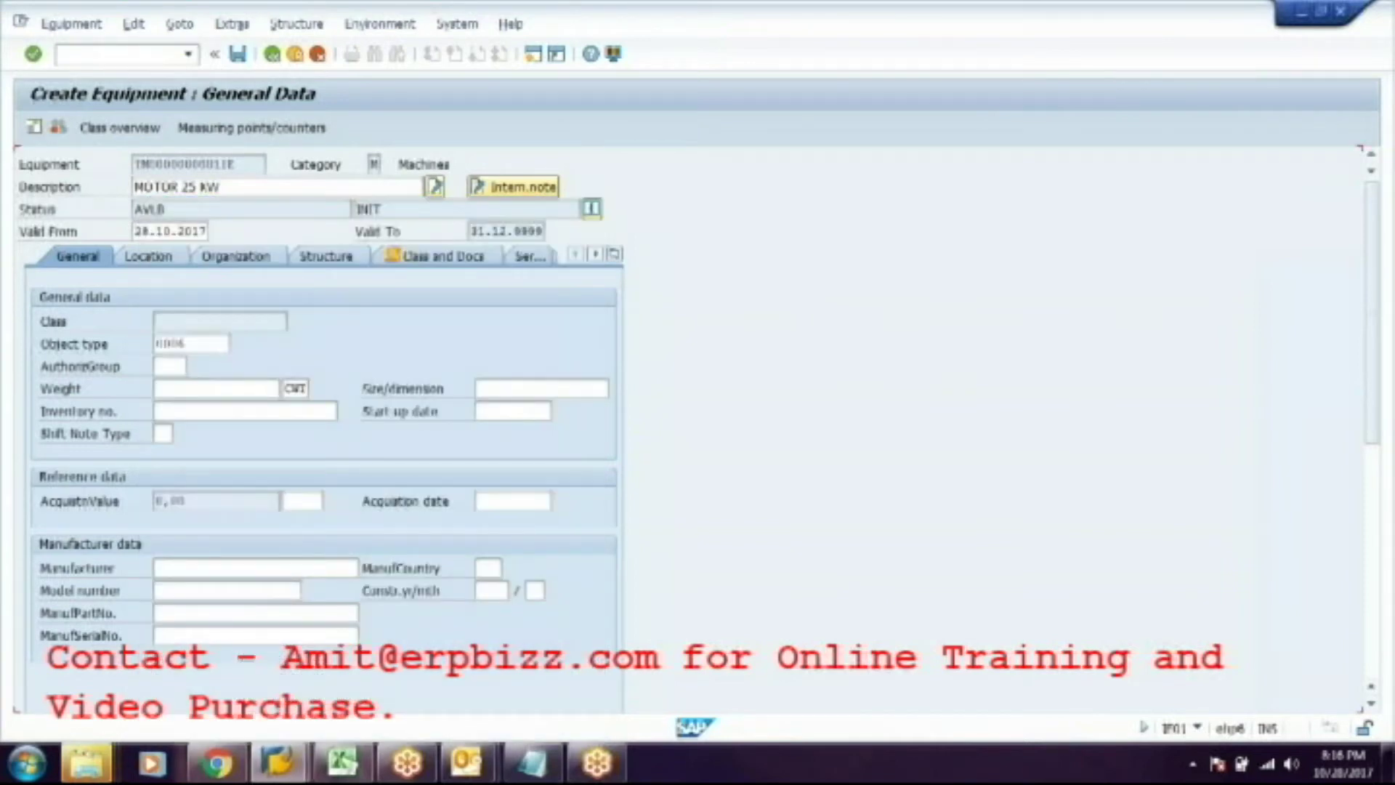
Set the equipment's weight to 100 and choose KG (Kilogram) as its weight unit from the list.
key(Tab)
key(Tab)
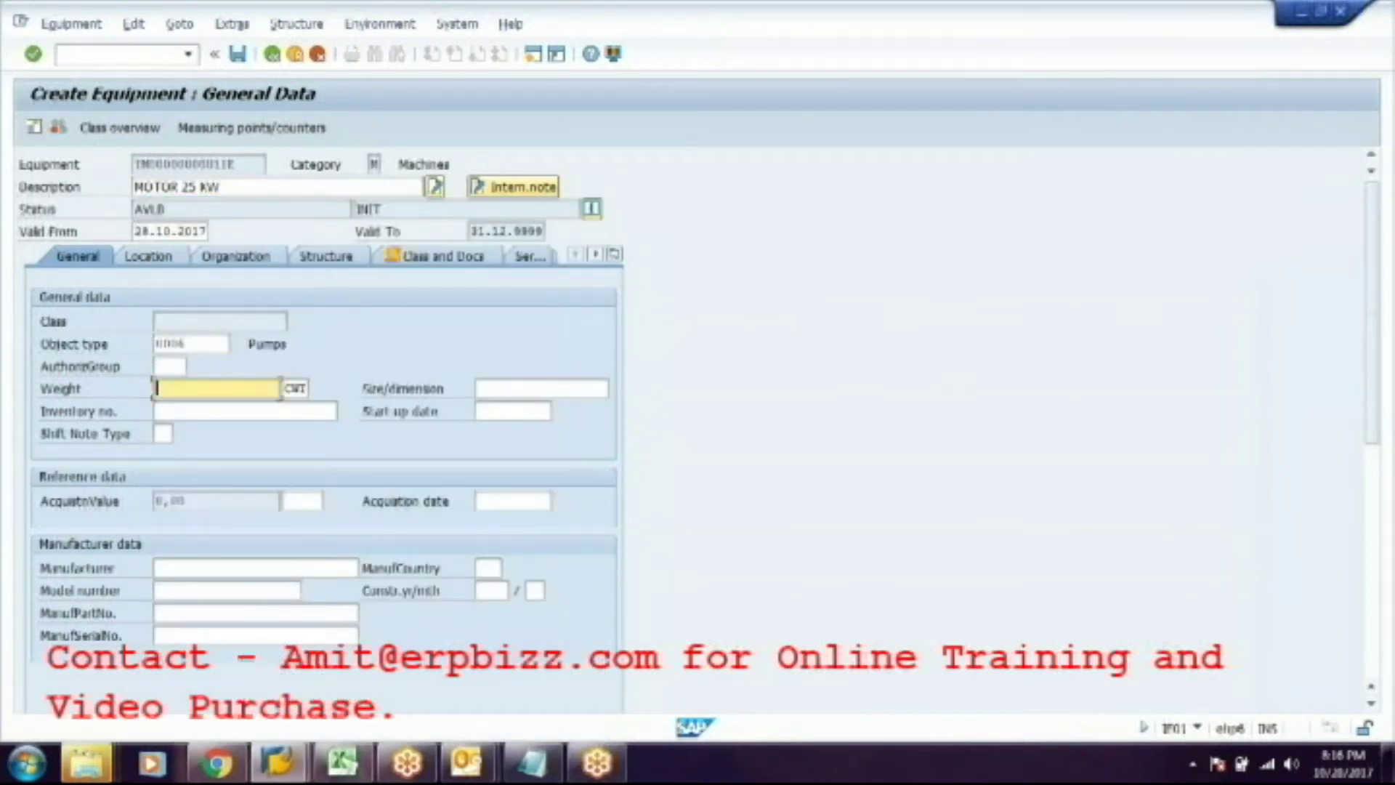
text(100)
key(Tab)
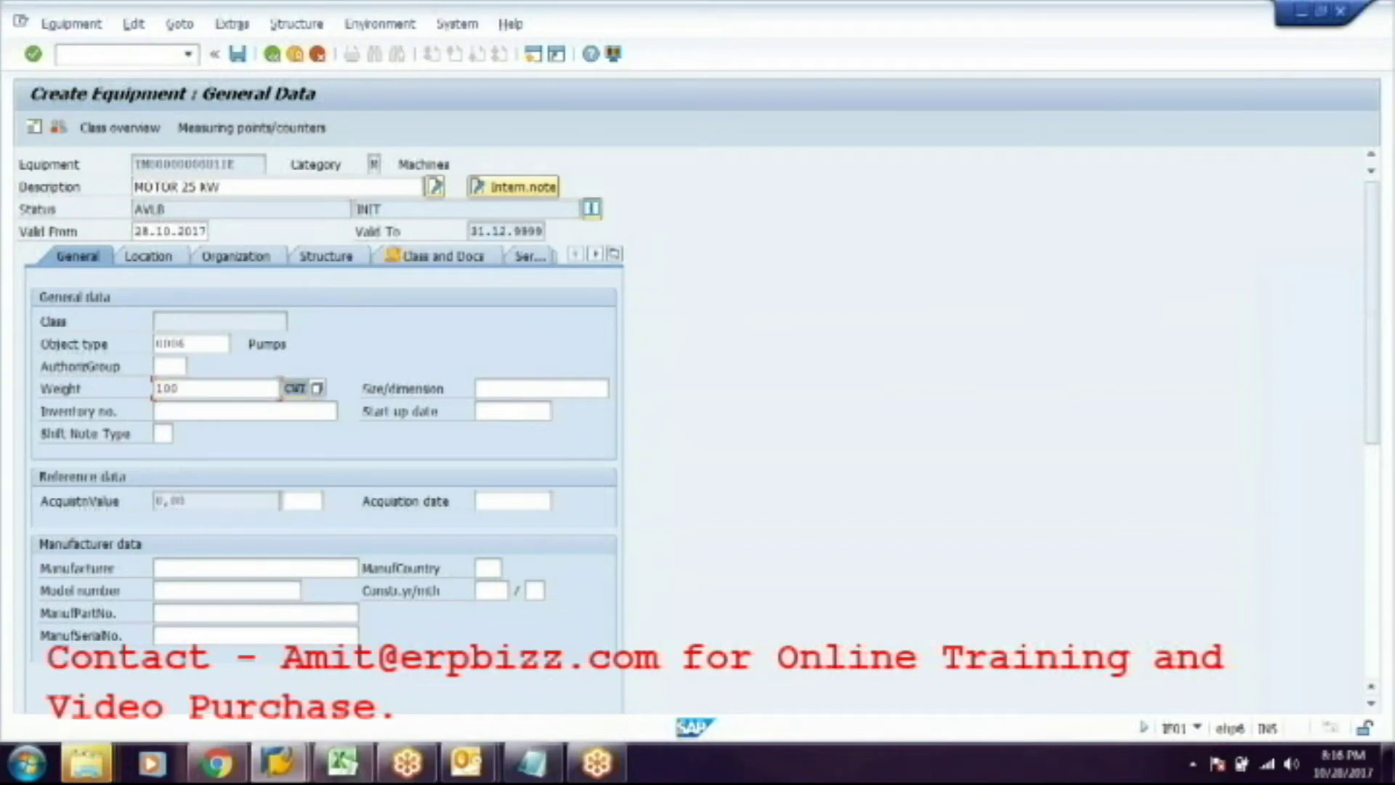
key(Return)
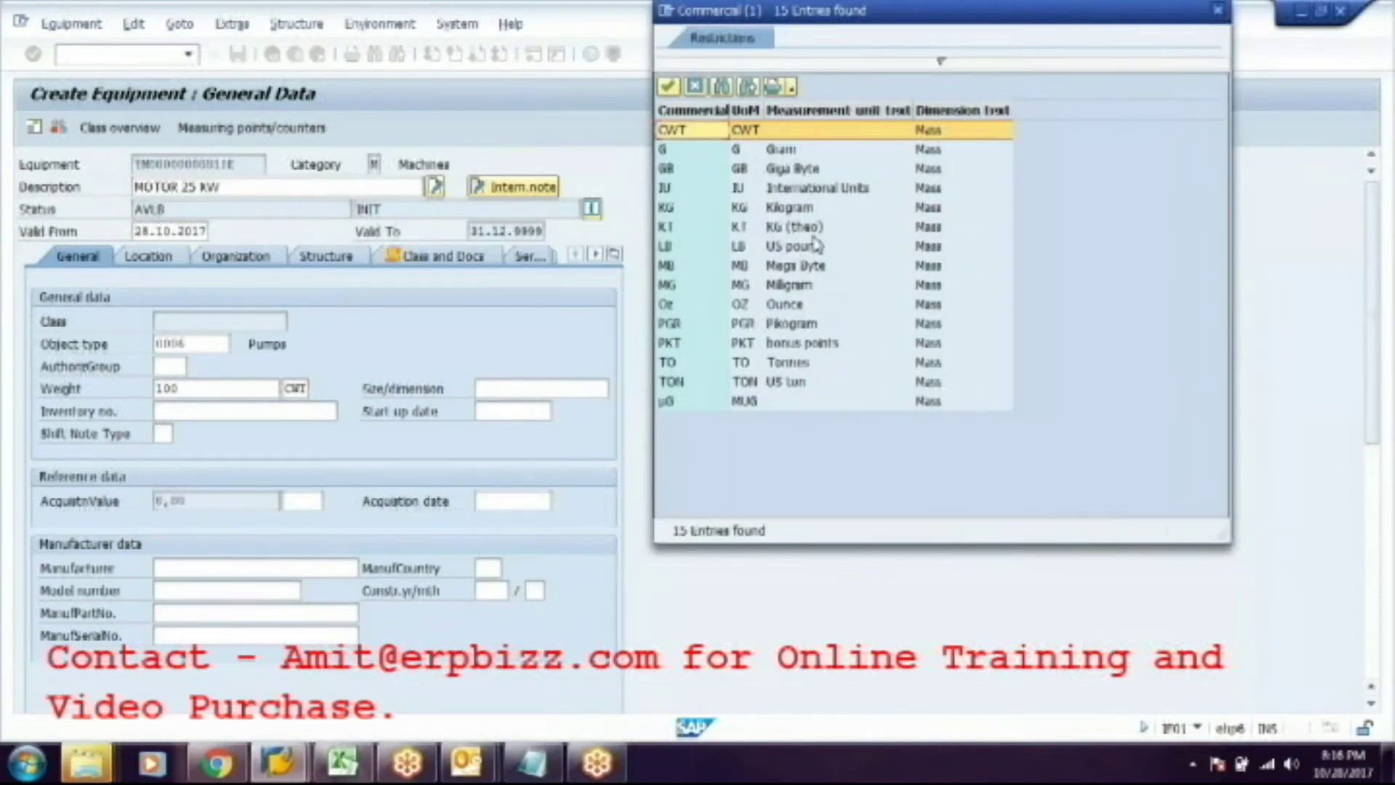
double_click(803, 212)
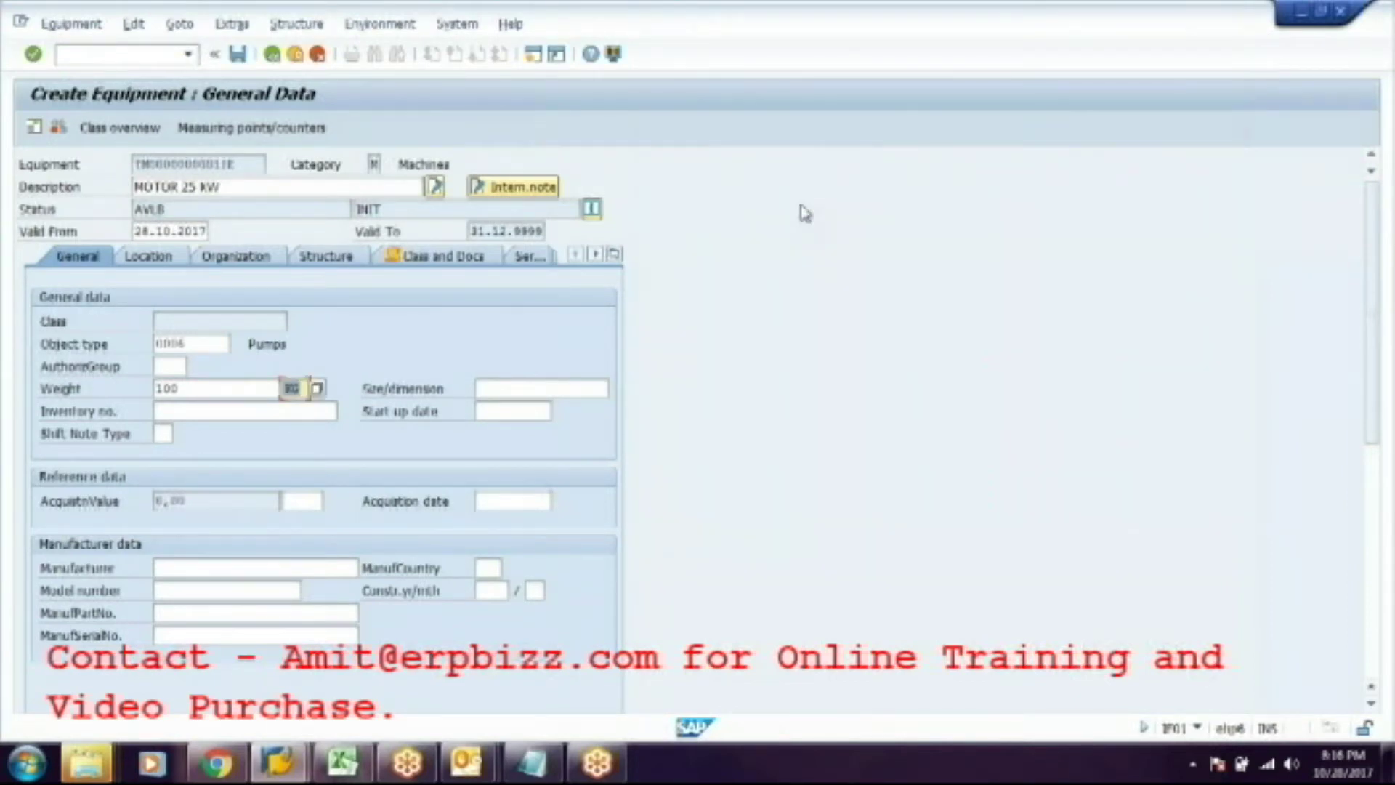
click(578, 387)
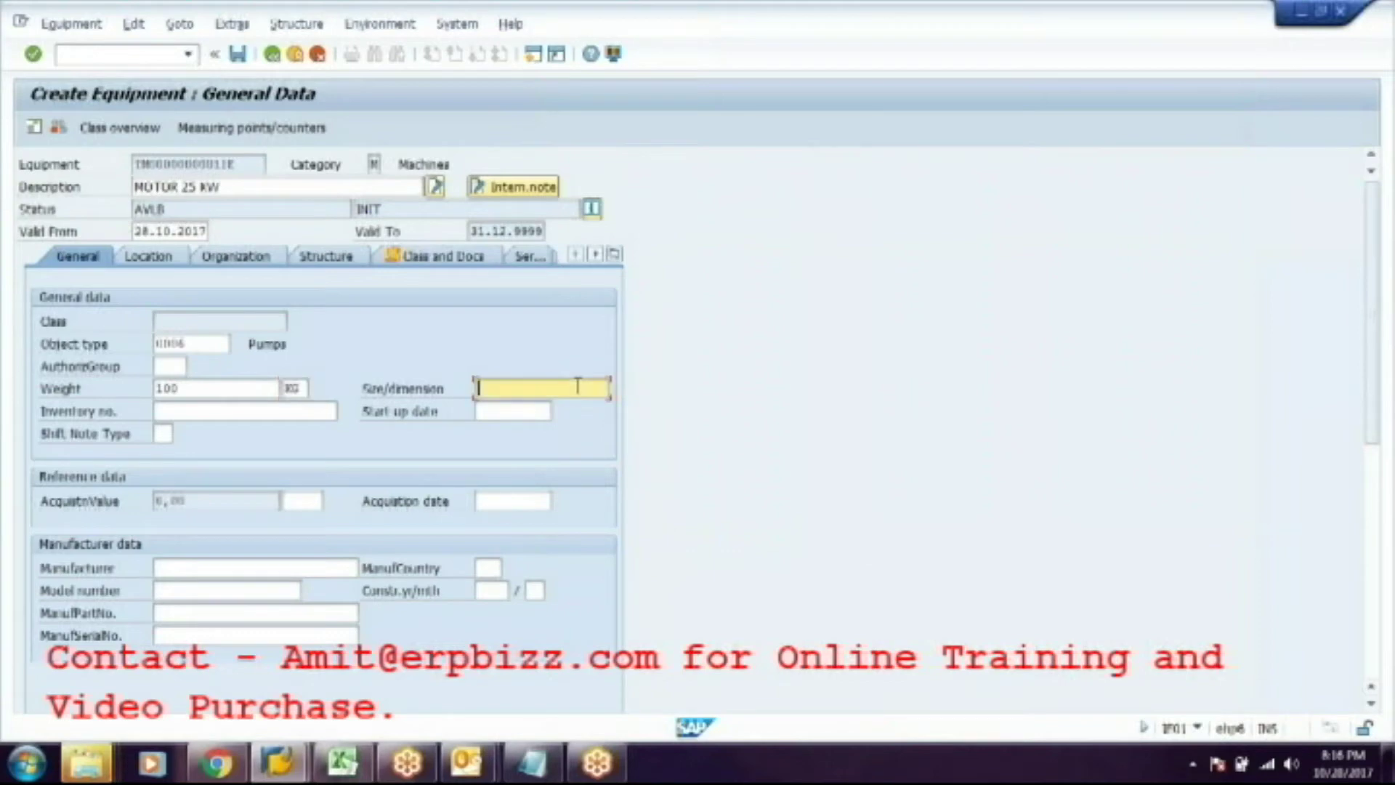
text(23.2/26)
key(BackSpace)
key(BackSpace)
key(BackSpace)
key(BackSpace)
key(BackSpace)
key(BackSpace)
key(BackSpace)
click(318, 408)
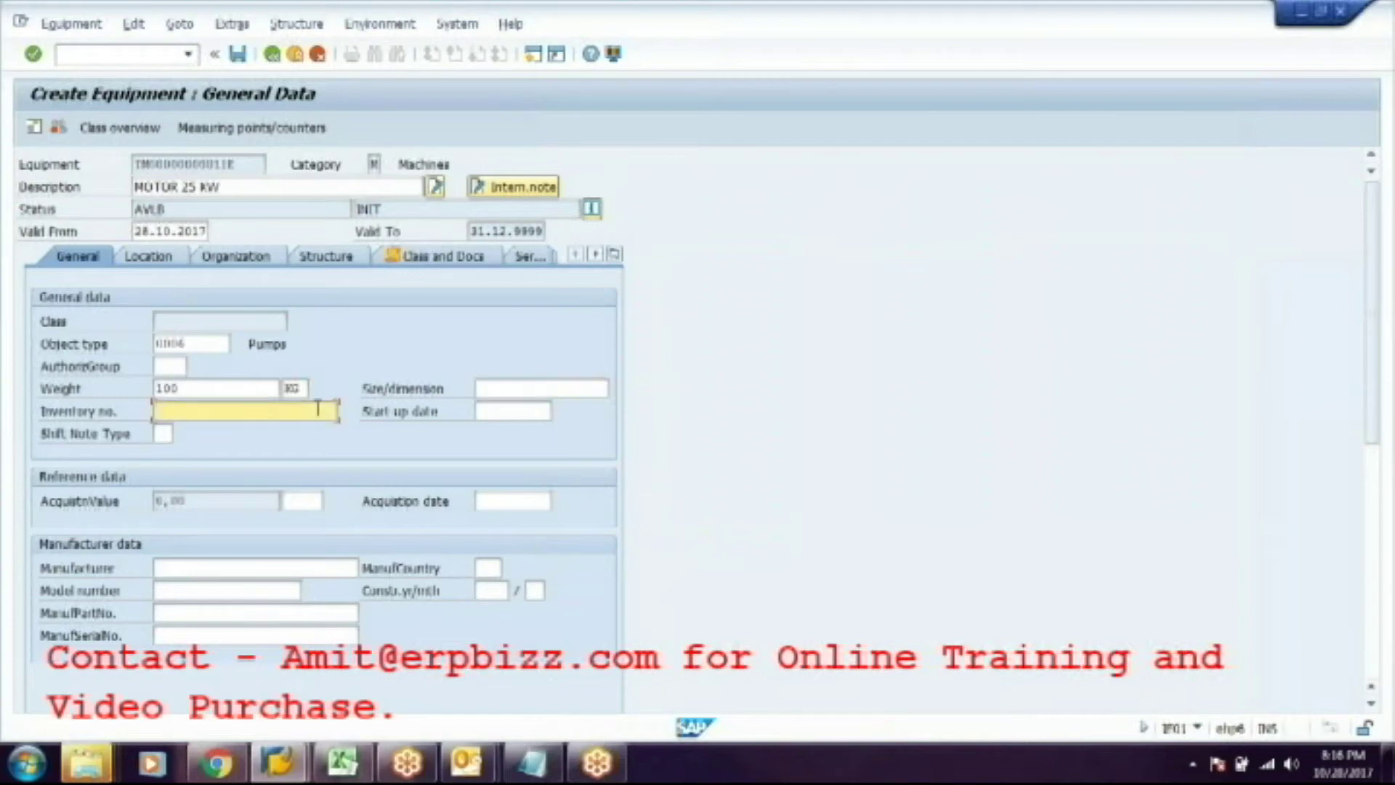
click(487, 411)
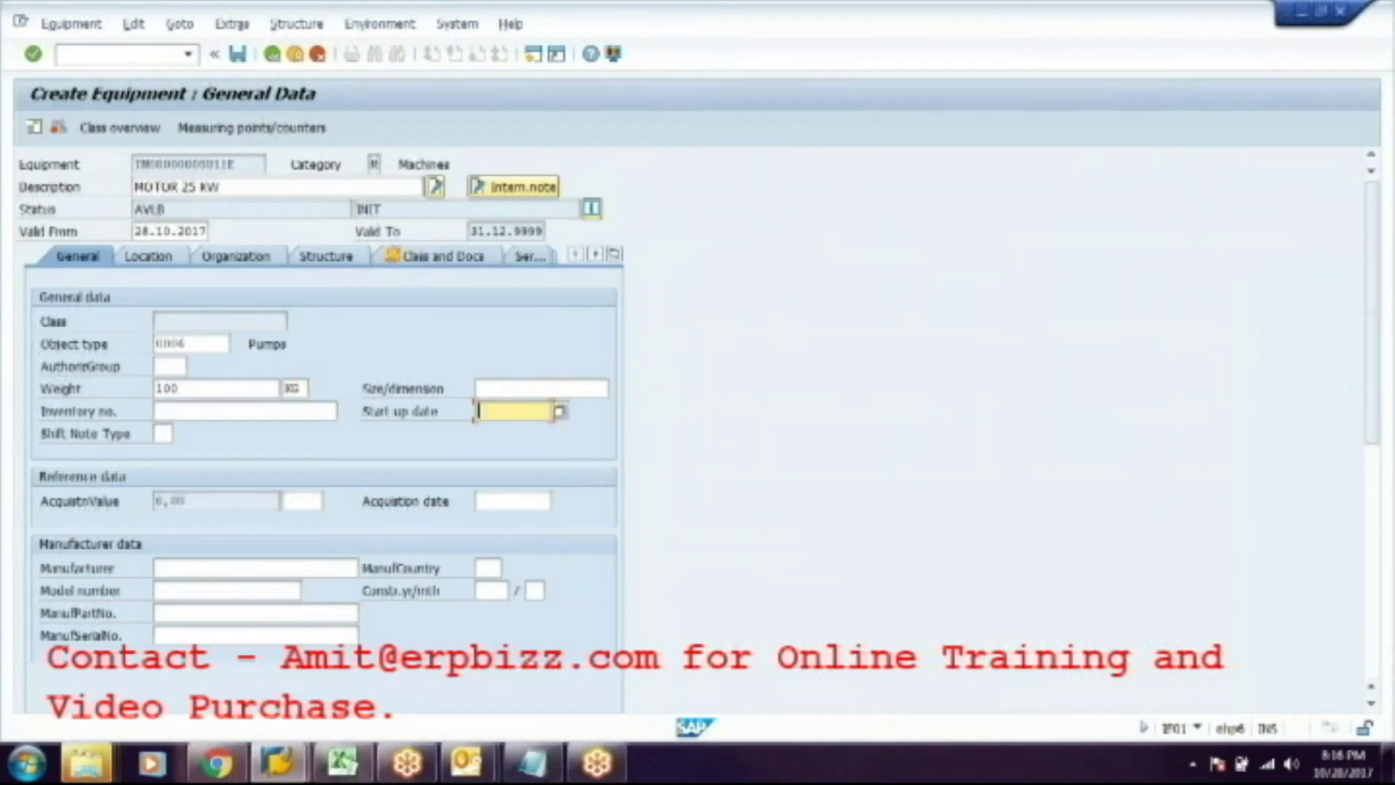
click(302, 501)
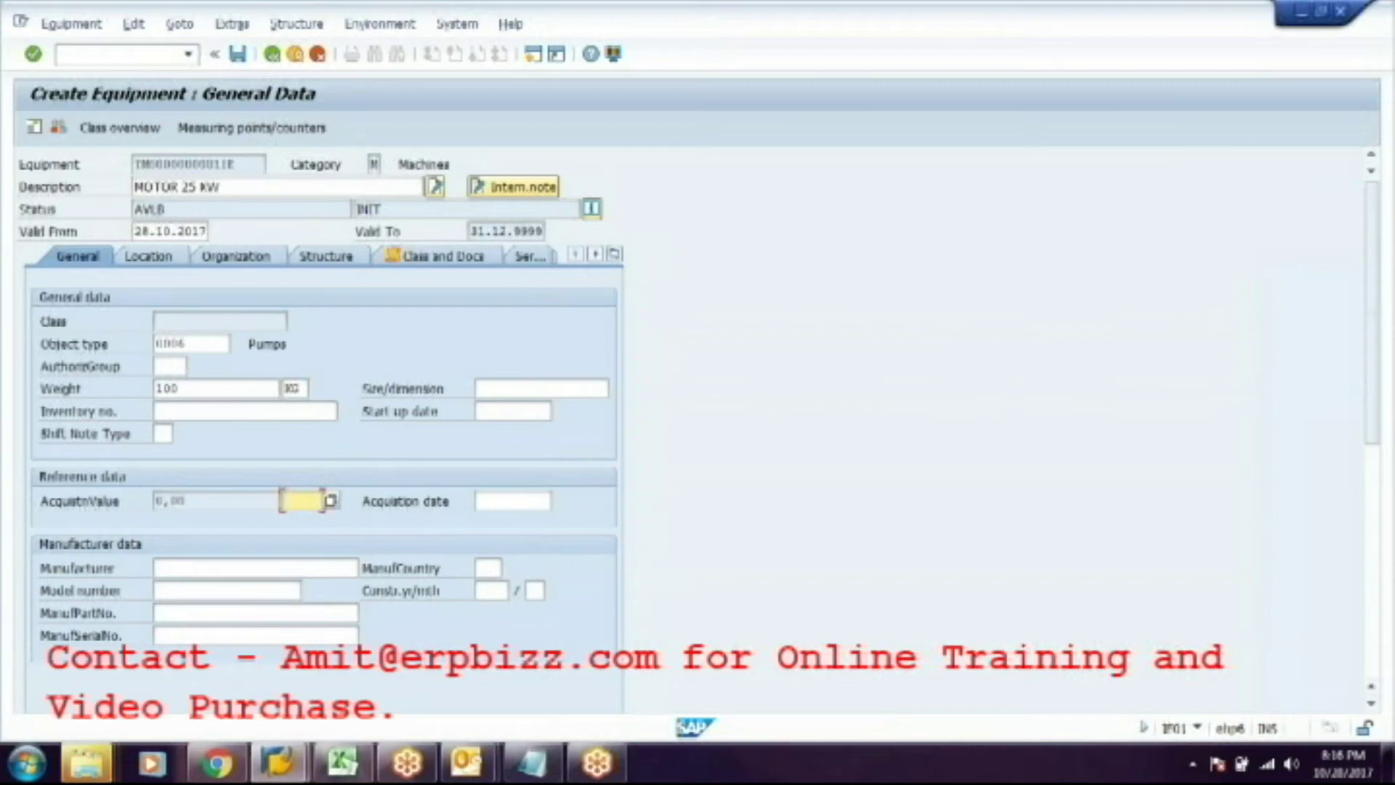
click(478, 502)
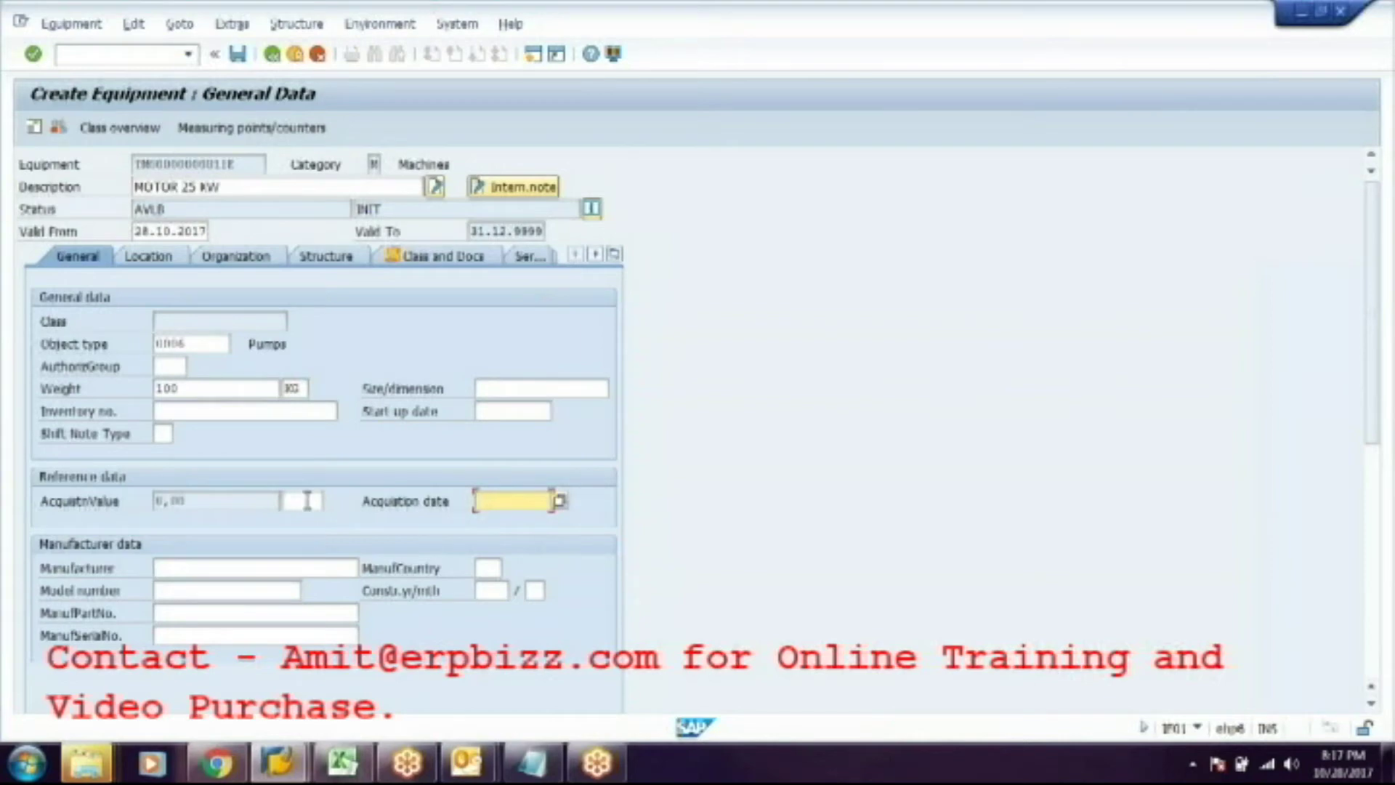
drag(240, 187, 133, 186)
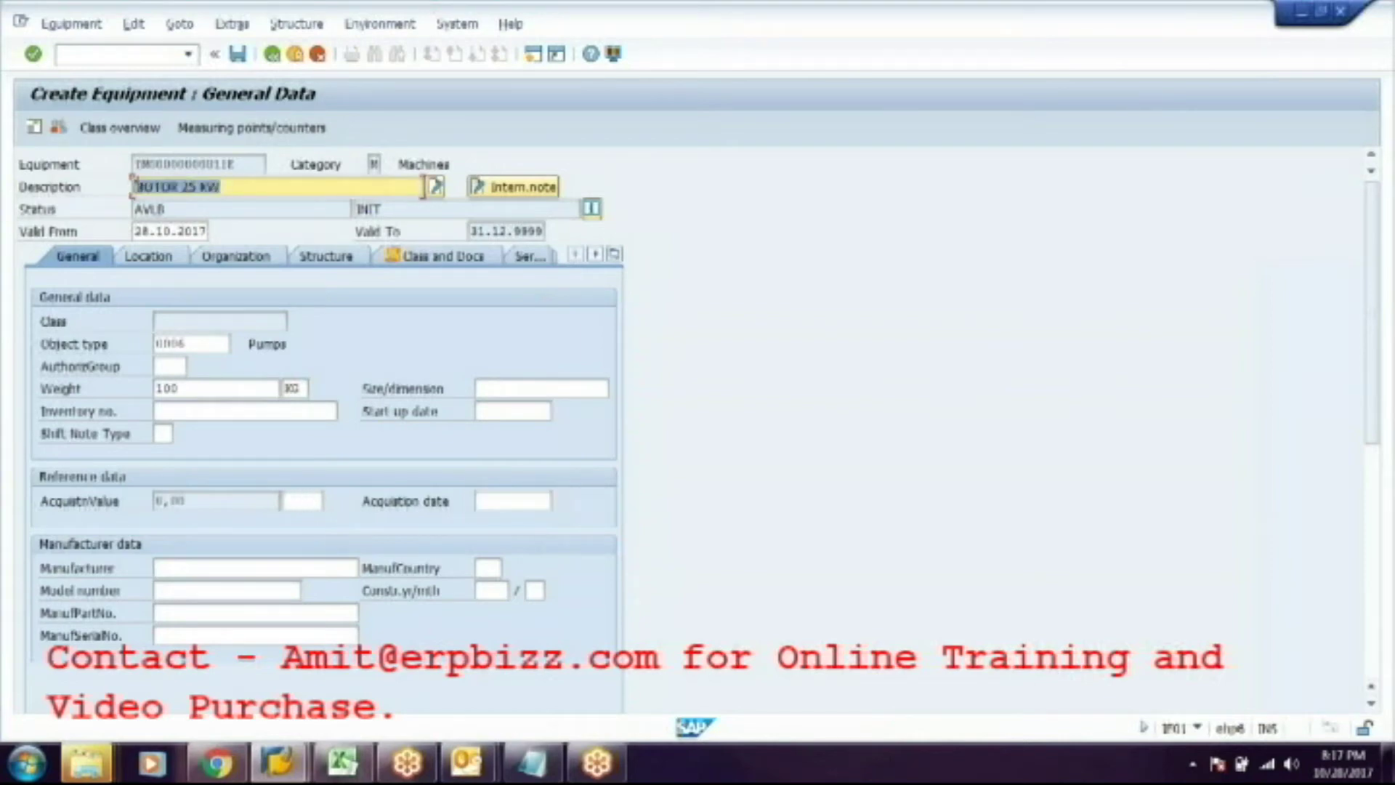
Enter ABB as the manufacturer and GT 1234/ABB as the model number in the manufacturer data.
click(234, 567)
text(ABB)
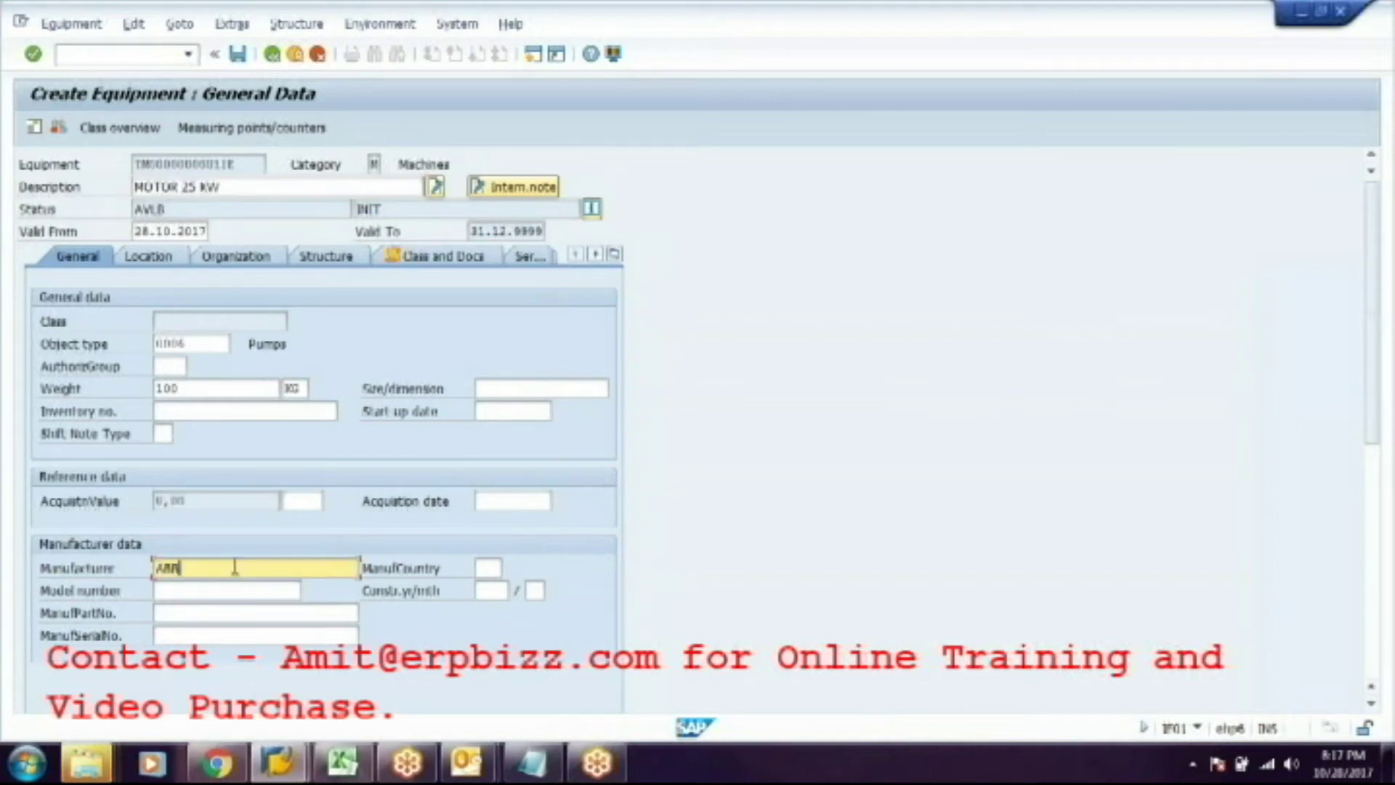
key(Tab)
key(Tab)
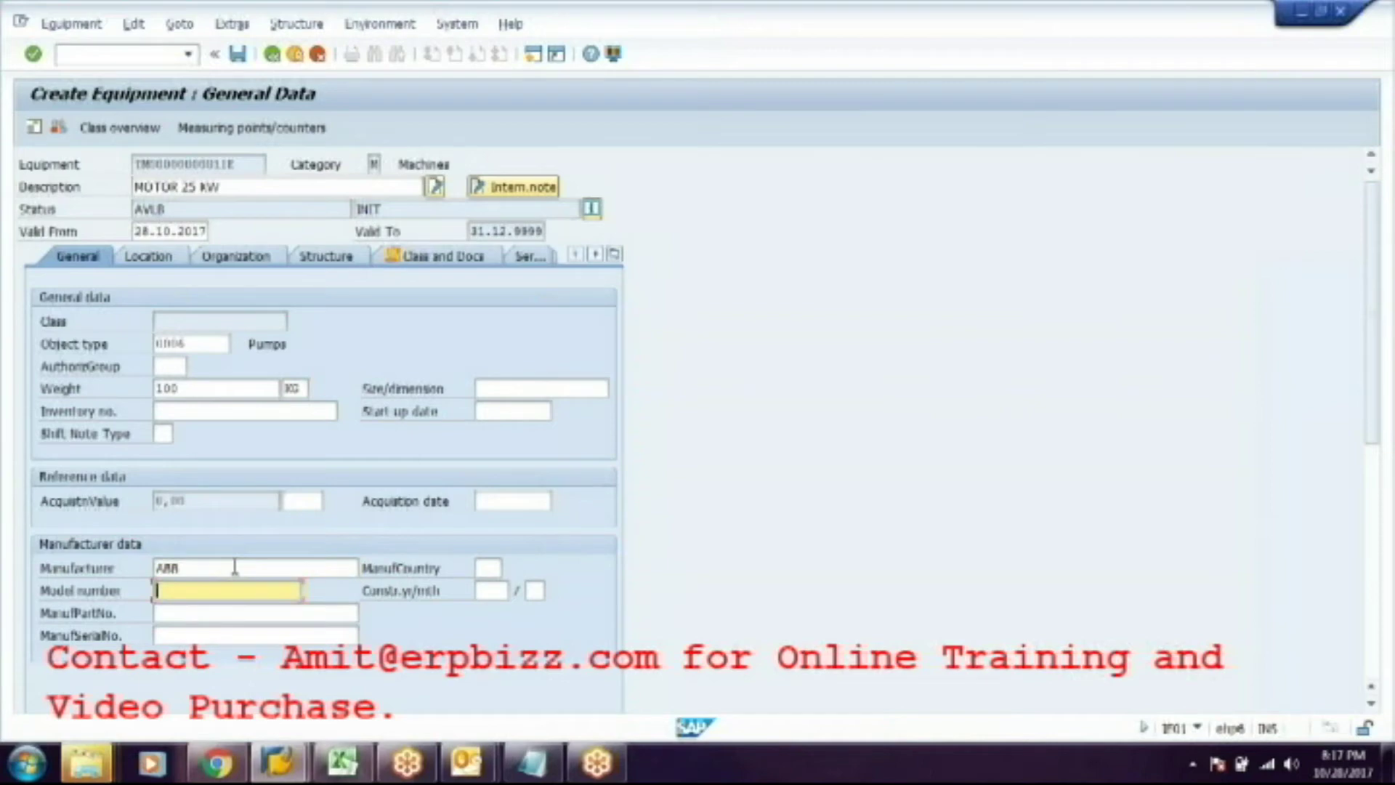
text(GT 1234/ABB)
key(Tab)
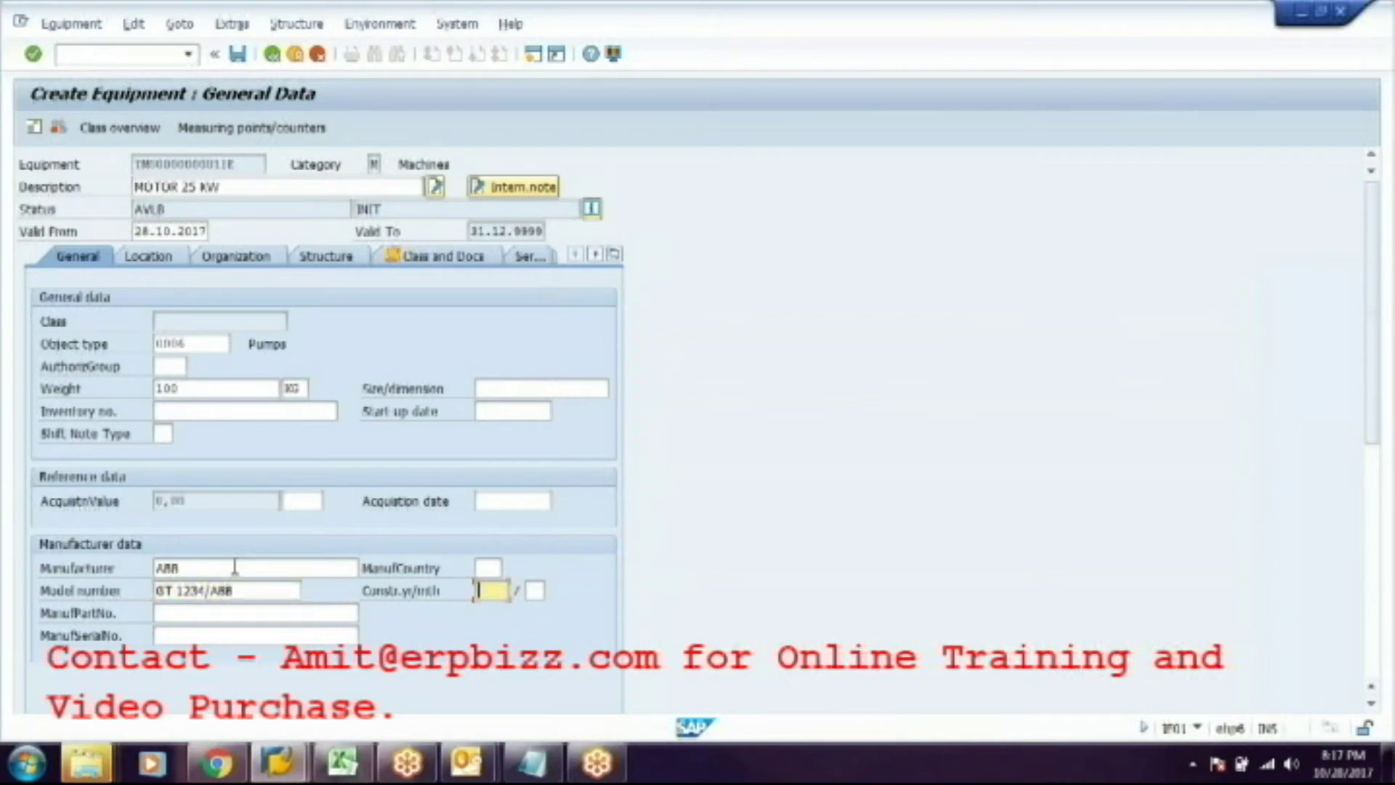
Set the construction year to 16 and the construction month to 9.
text(08)
key(BackSpace)
key(BackSpace)
text(16)
key(Tab)
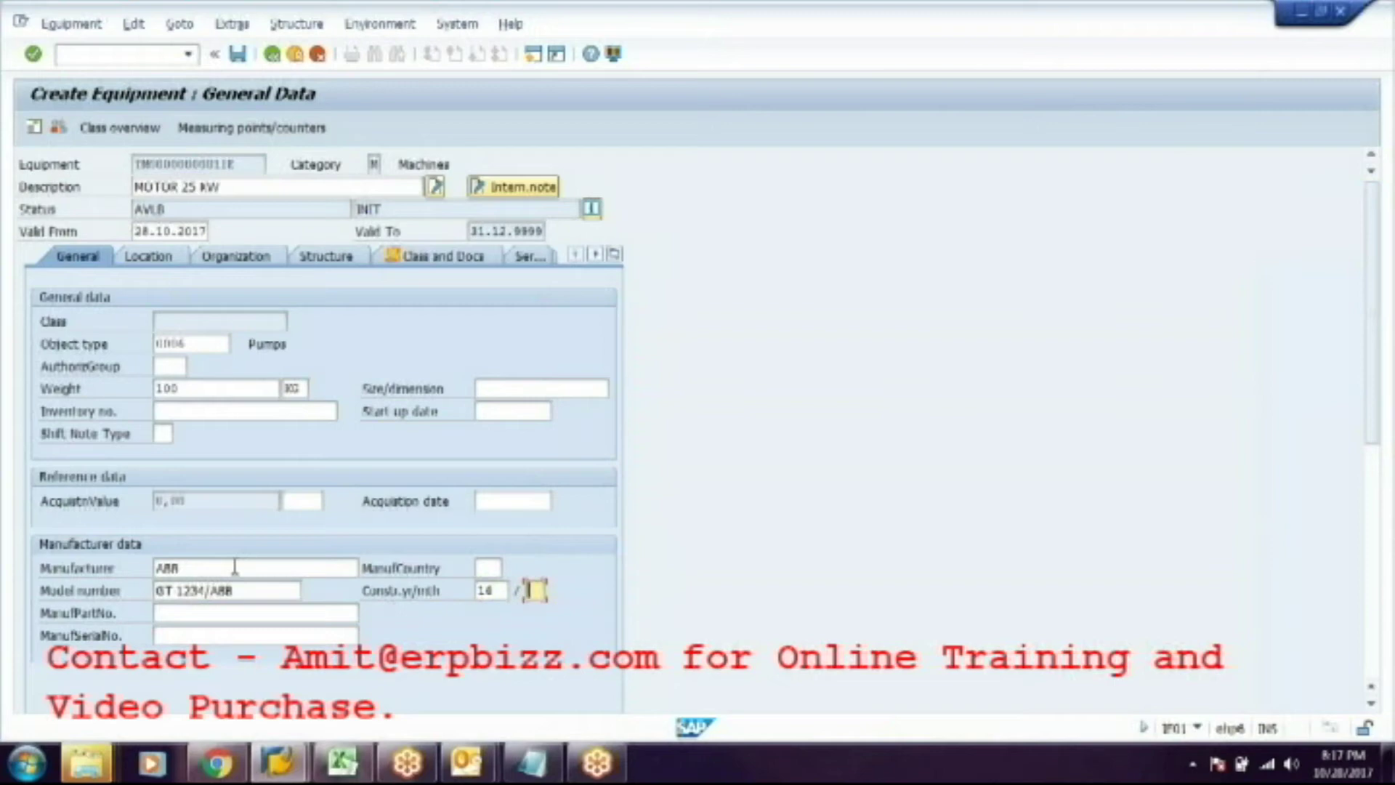
text(9)
key(Tab)
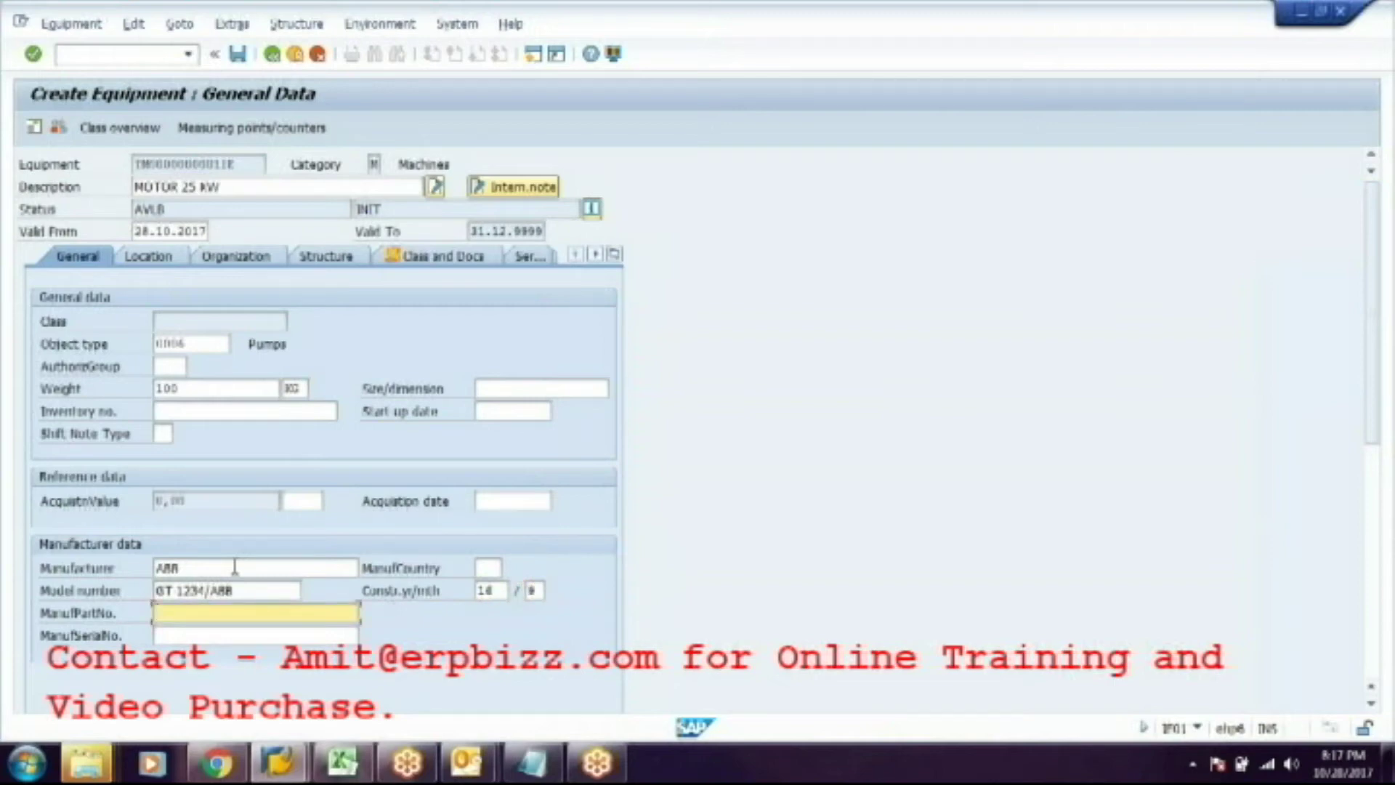
Enter "if applicable" as the manufacturer part number and "fg-1234gt/01" as the manufacturer serial number, and clear the construction month.
text(12)
text( applicab)
text(le)
key(Tab)
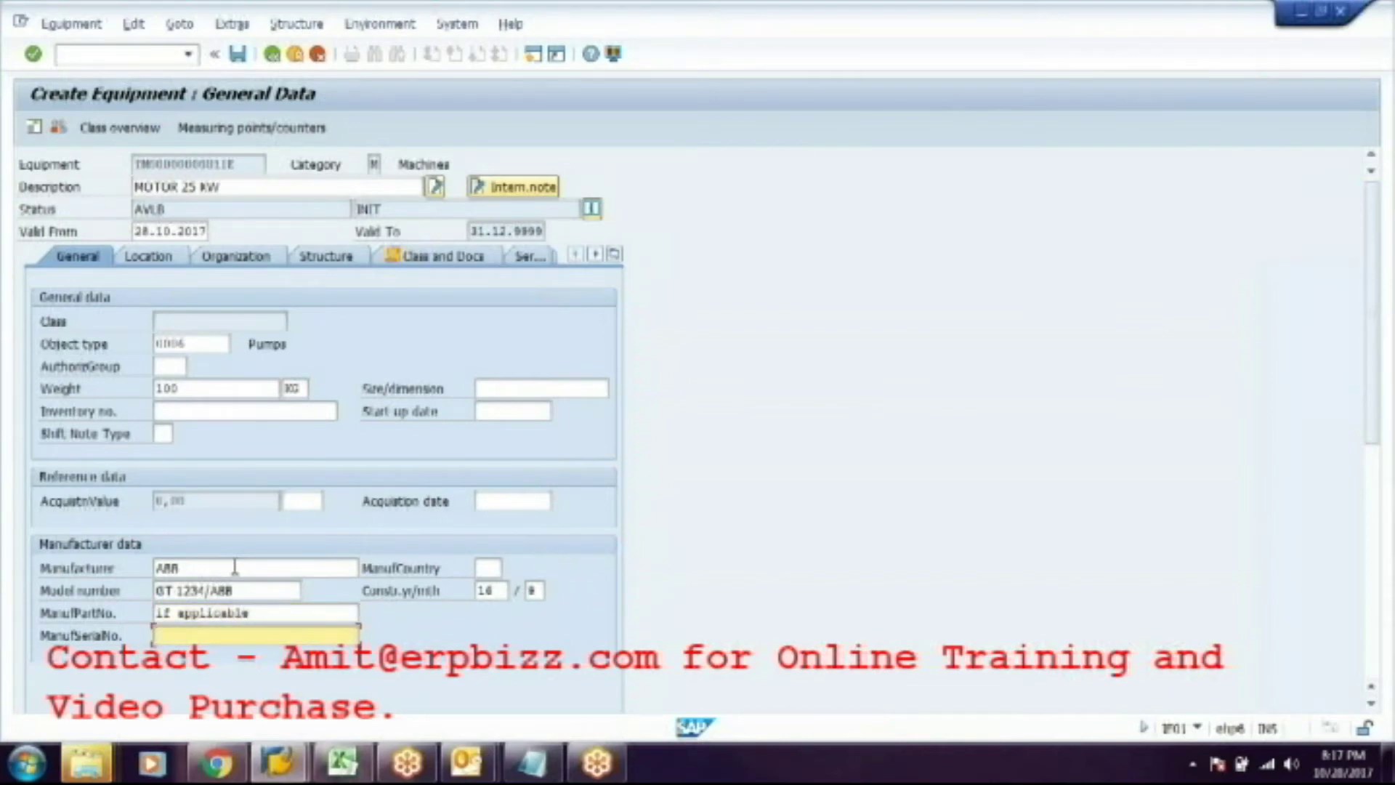
text(fg-1234gt/01)
key(Return)
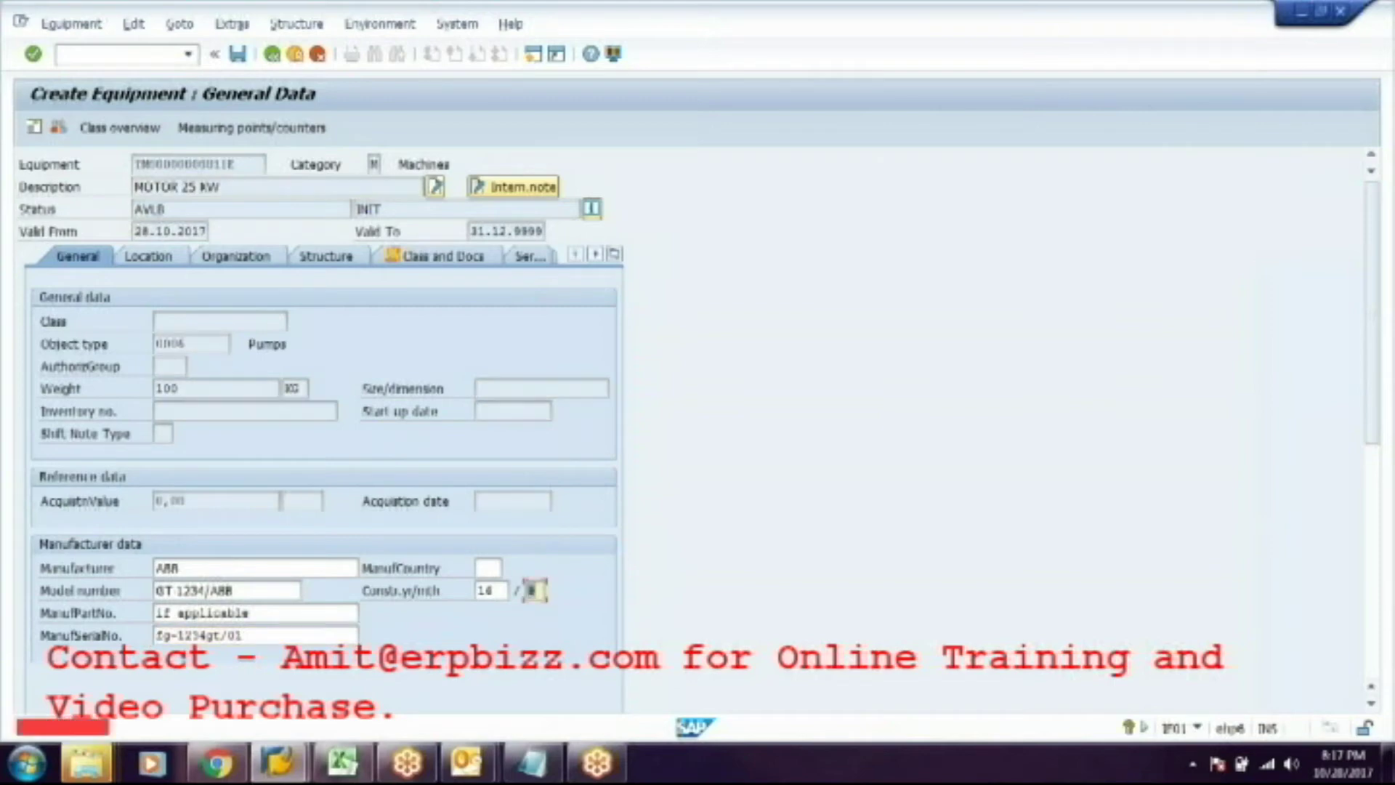
key(Return)
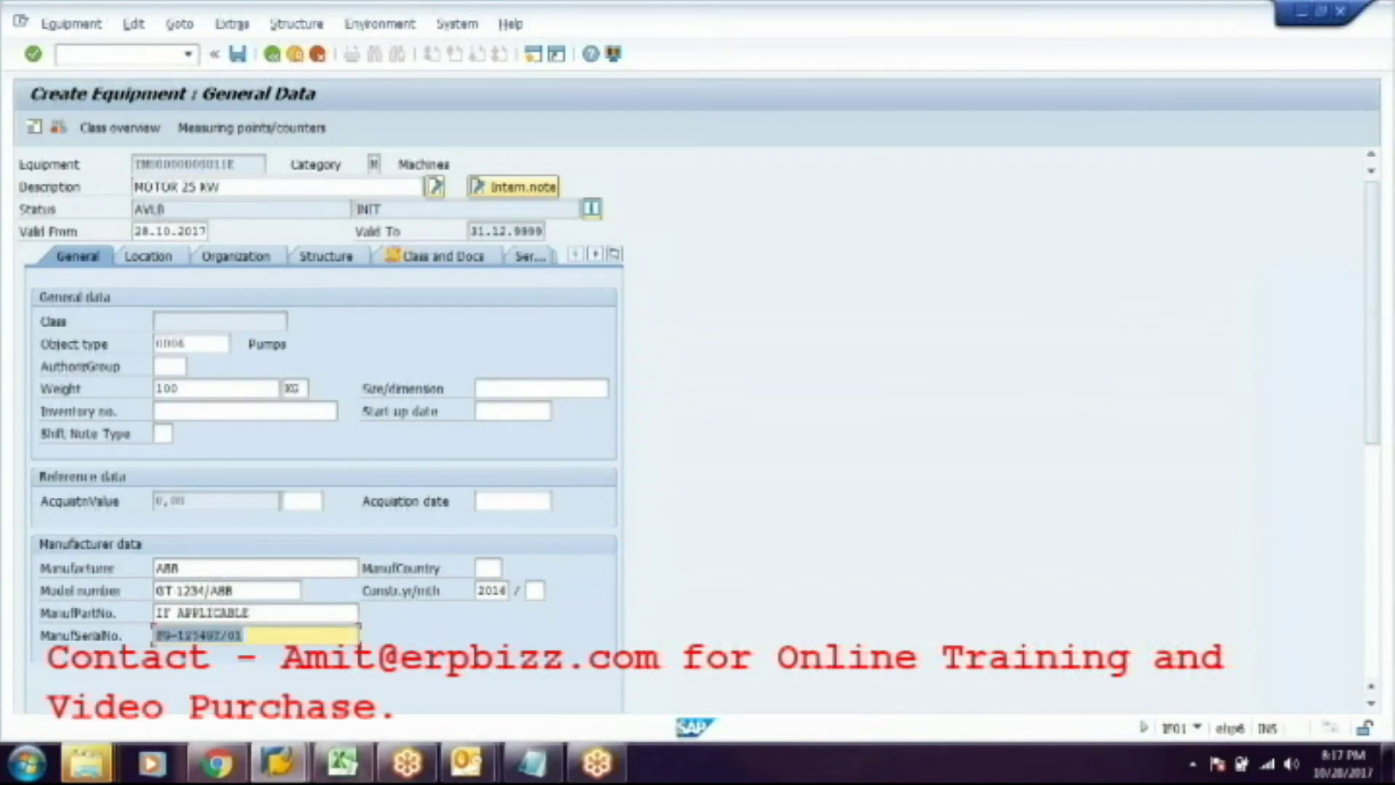
Open the equipment's location data, and close the open Windows Explorer windows and the AutoPlay prompt.
click(160, 255)
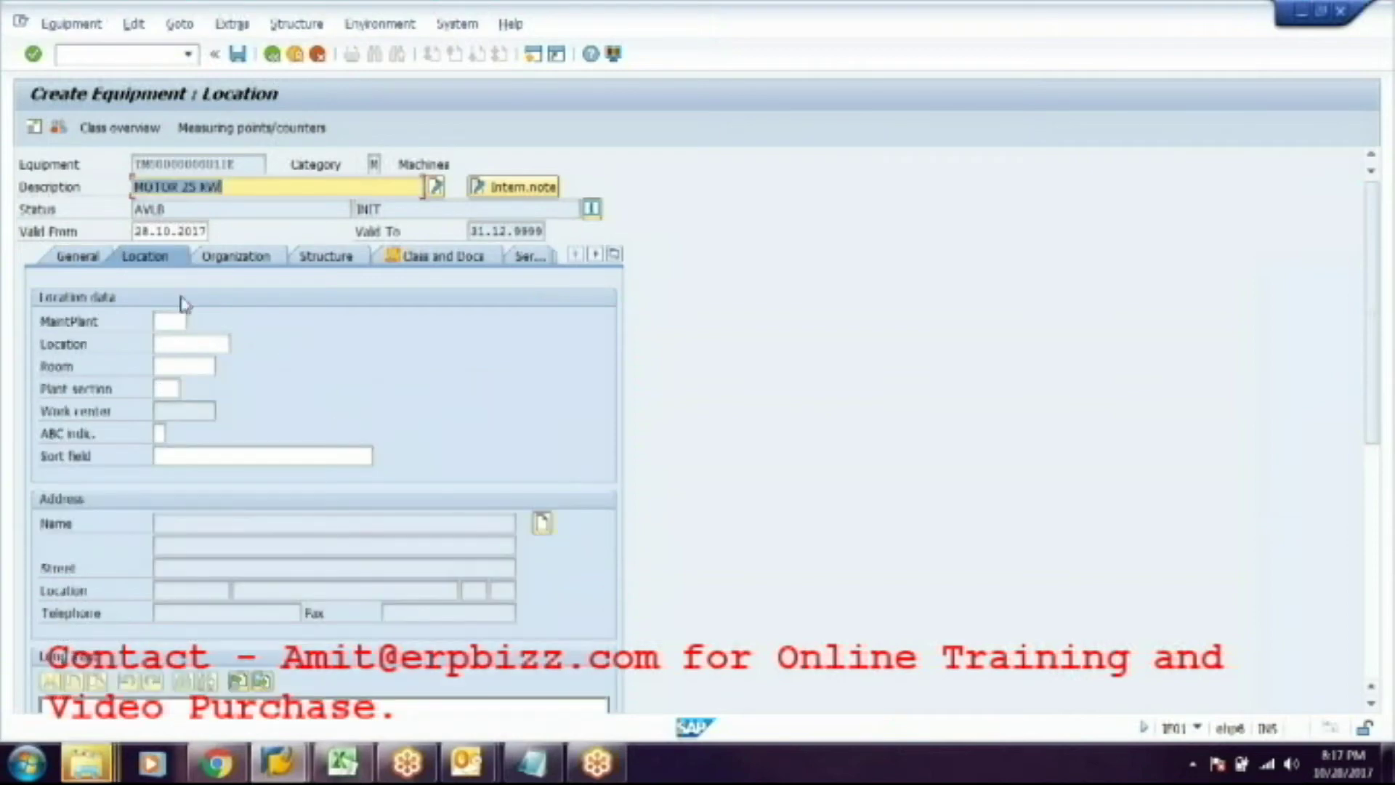
click(176, 319)
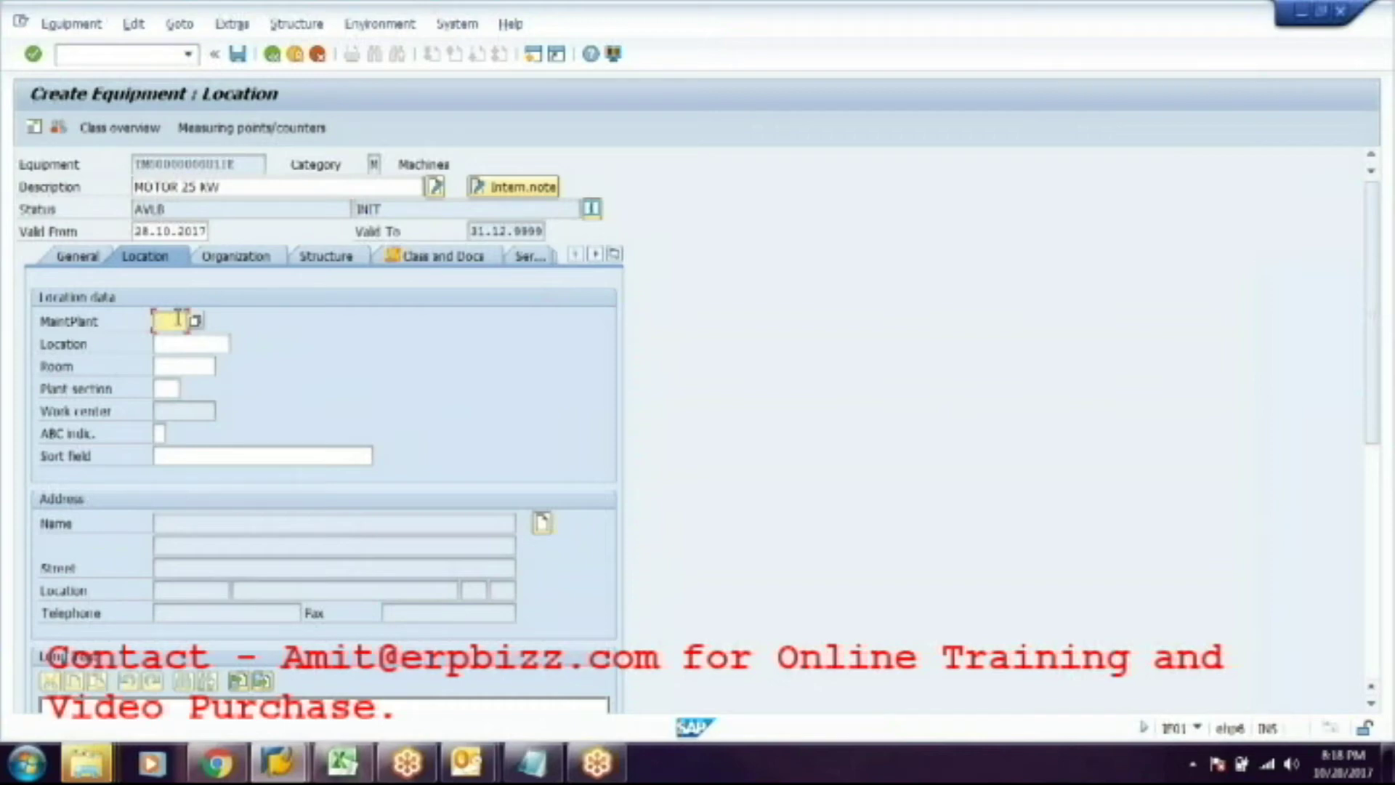
right_click(88, 763)
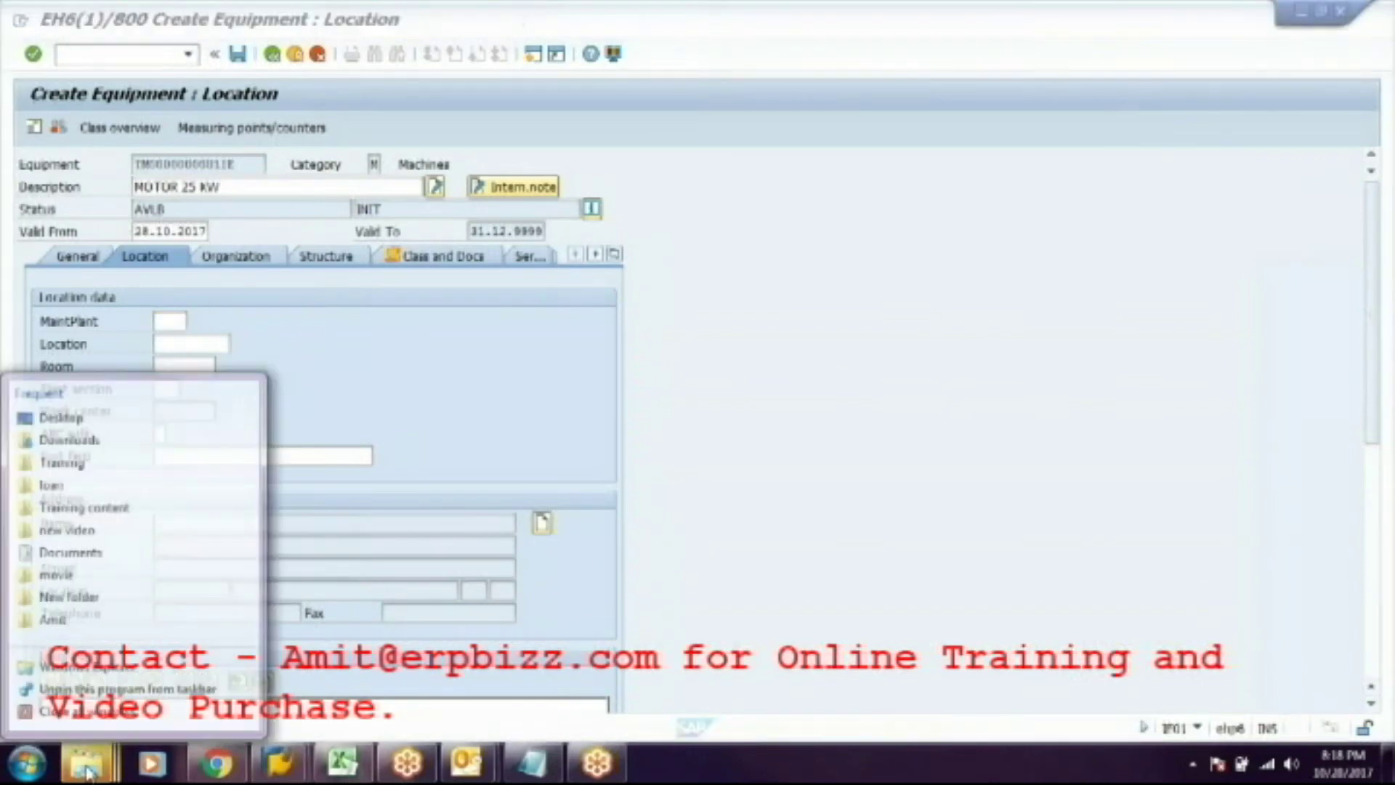
click(89, 708)
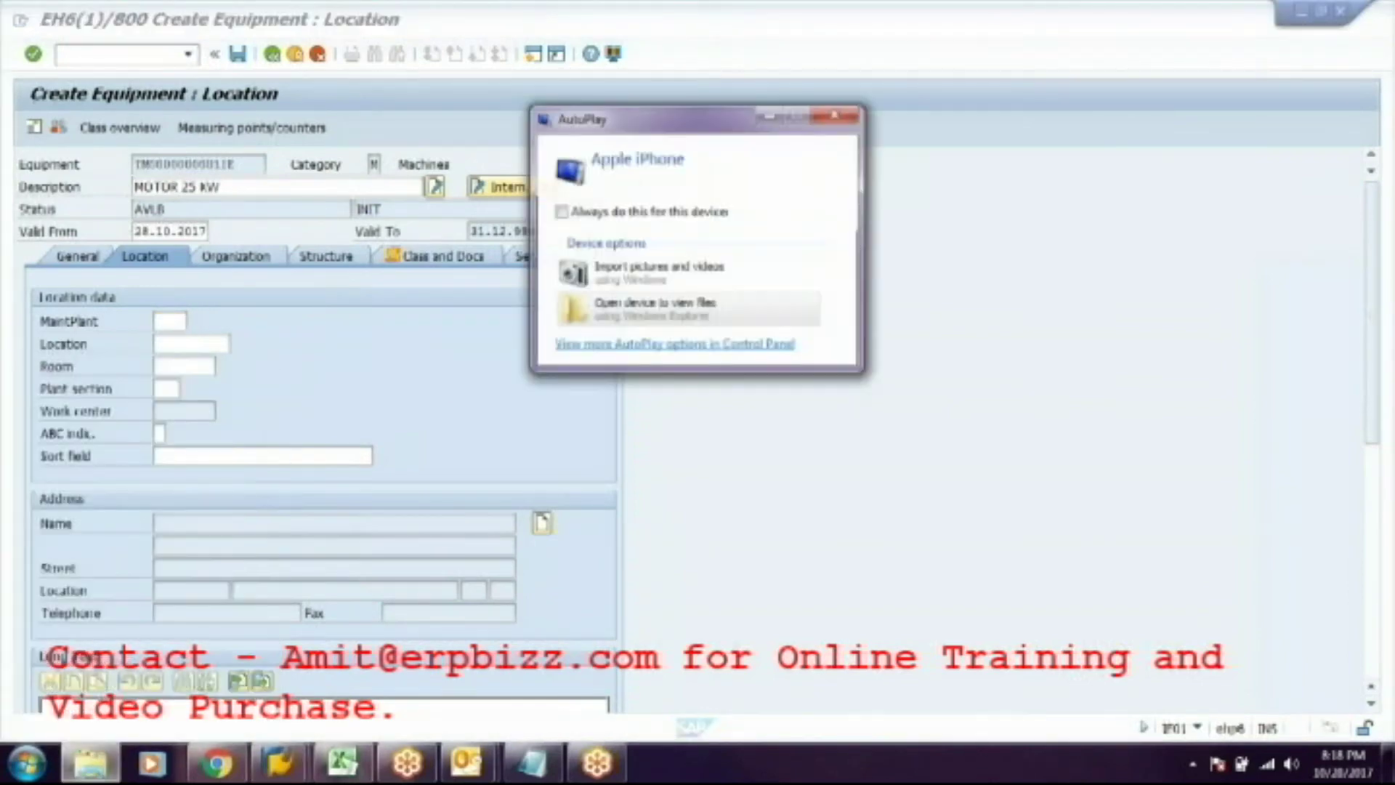
click(836, 117)
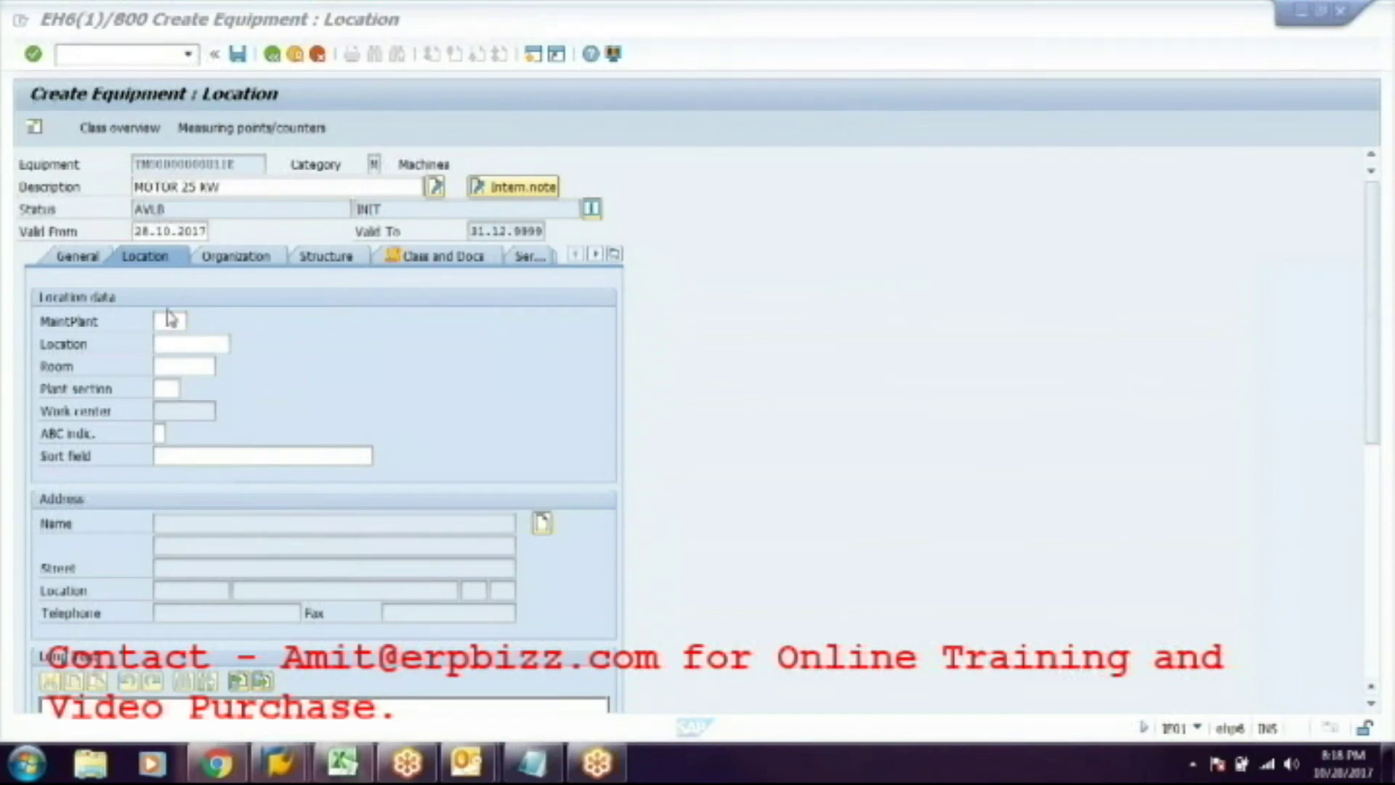
Set the maintenance plant to 1000 and choose location 5 (Utility) from that plant's location list.
click(169, 320)
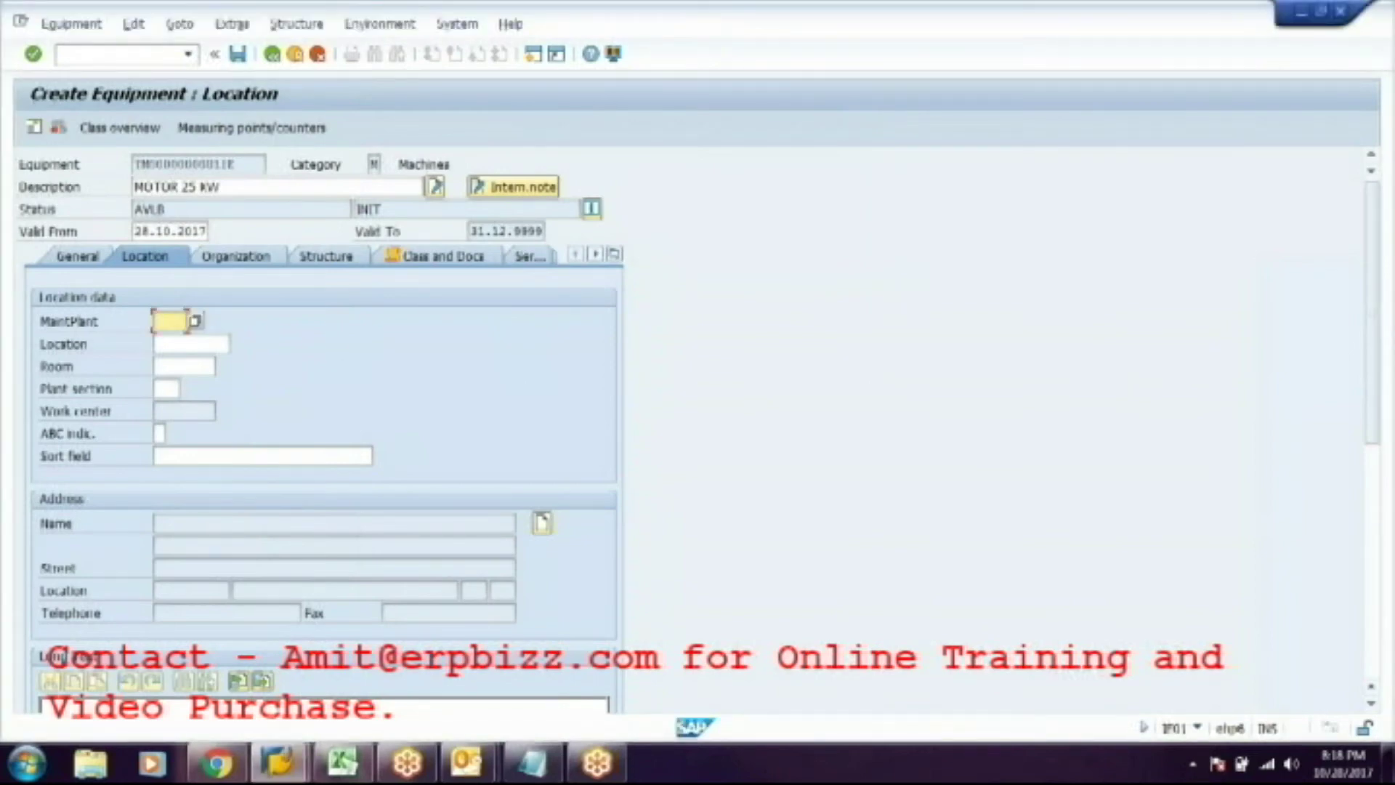
text(1000)
key(Return)
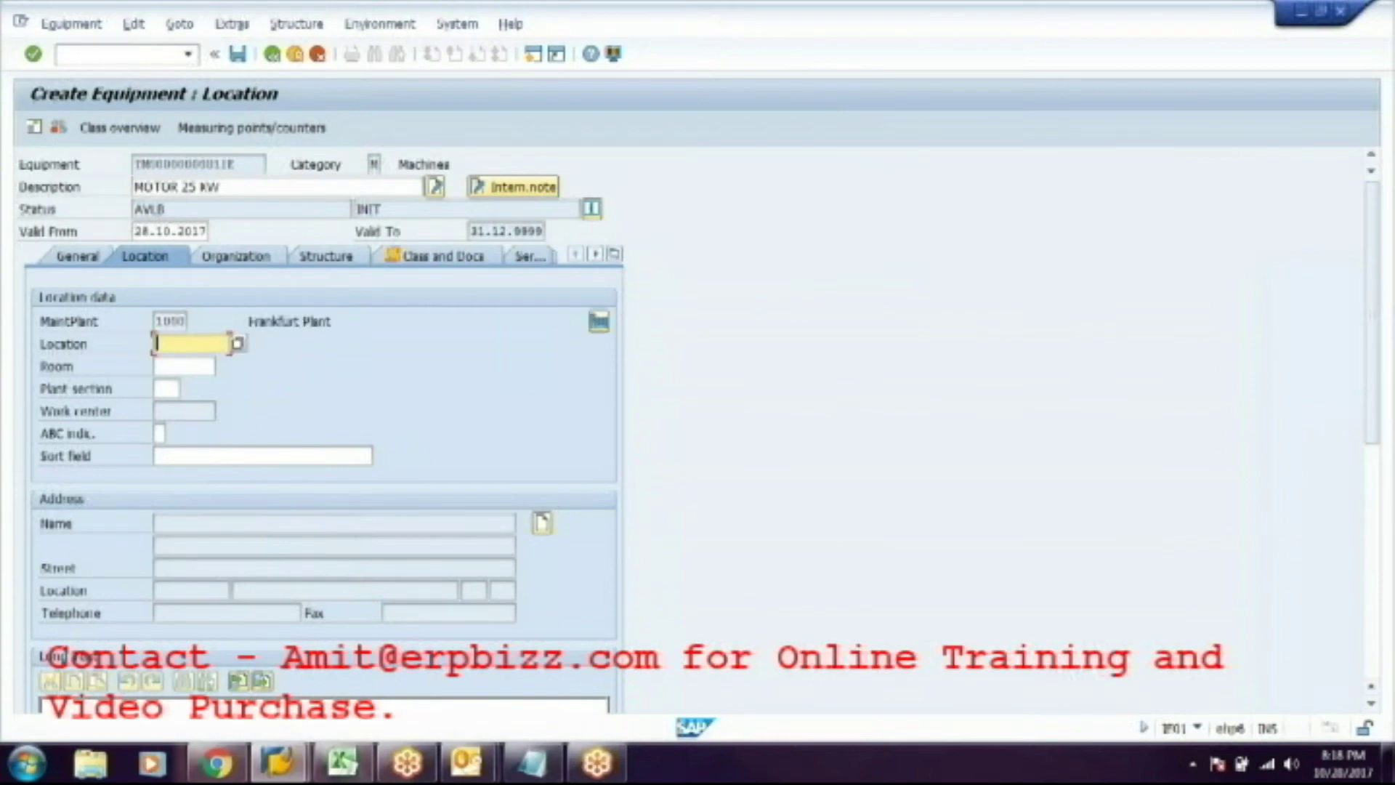
click(238, 345)
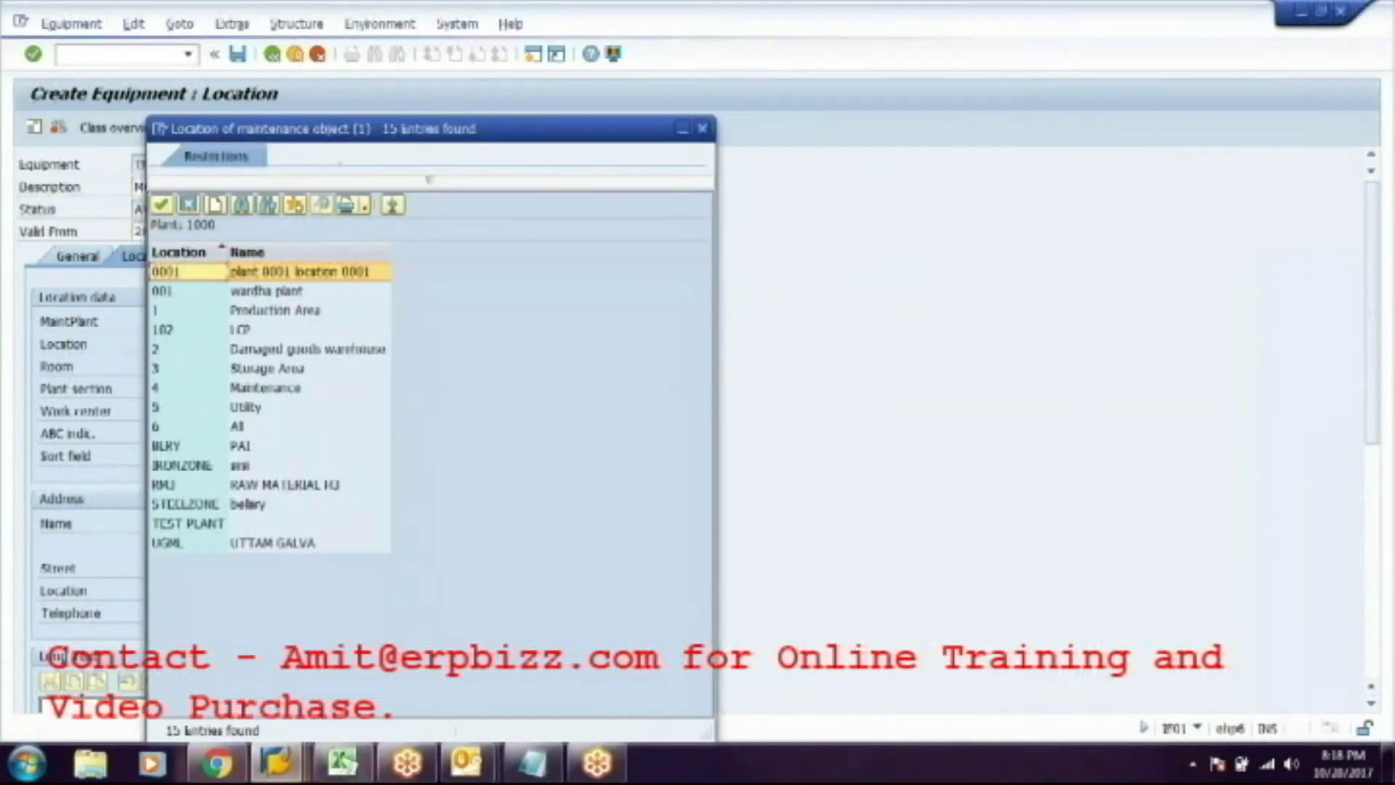
click(267, 408)
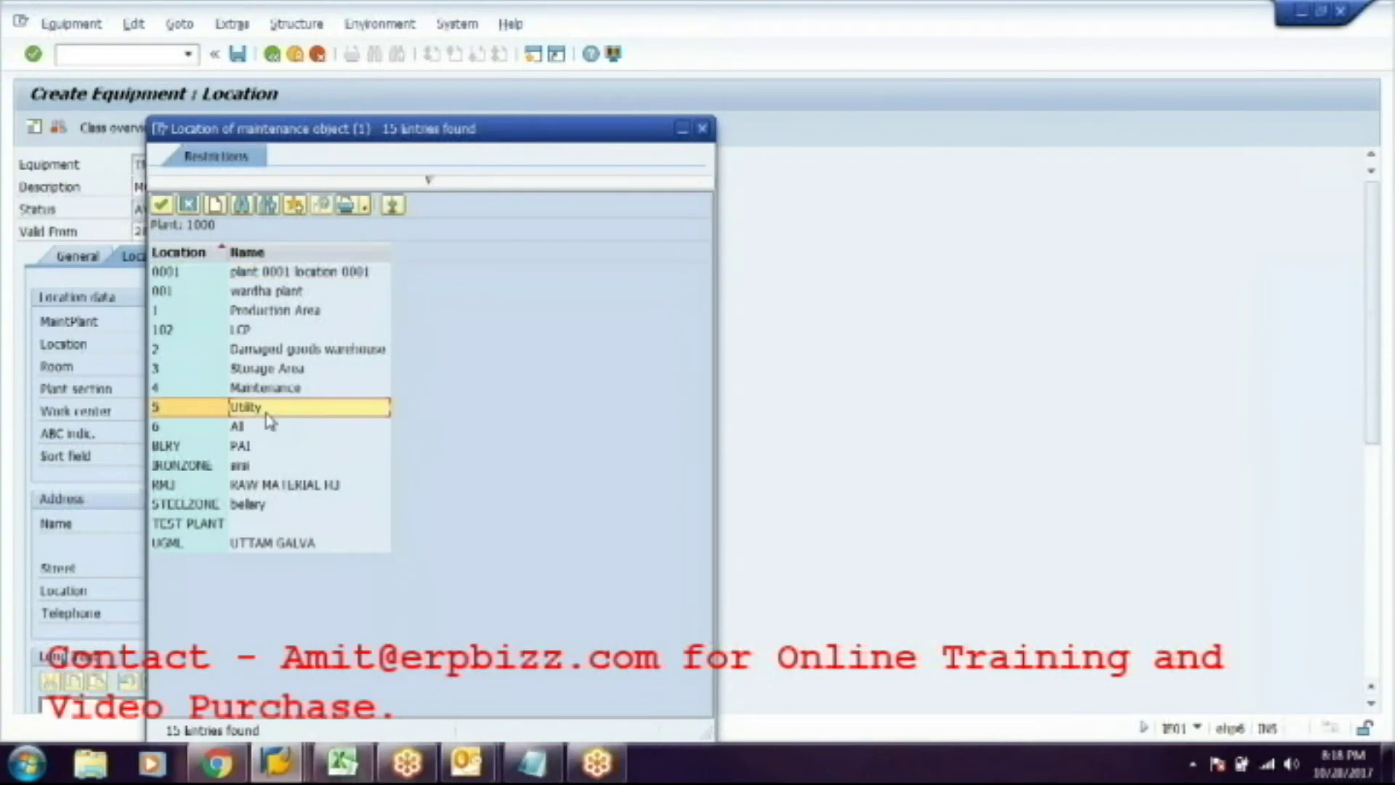
double_click(267, 413)
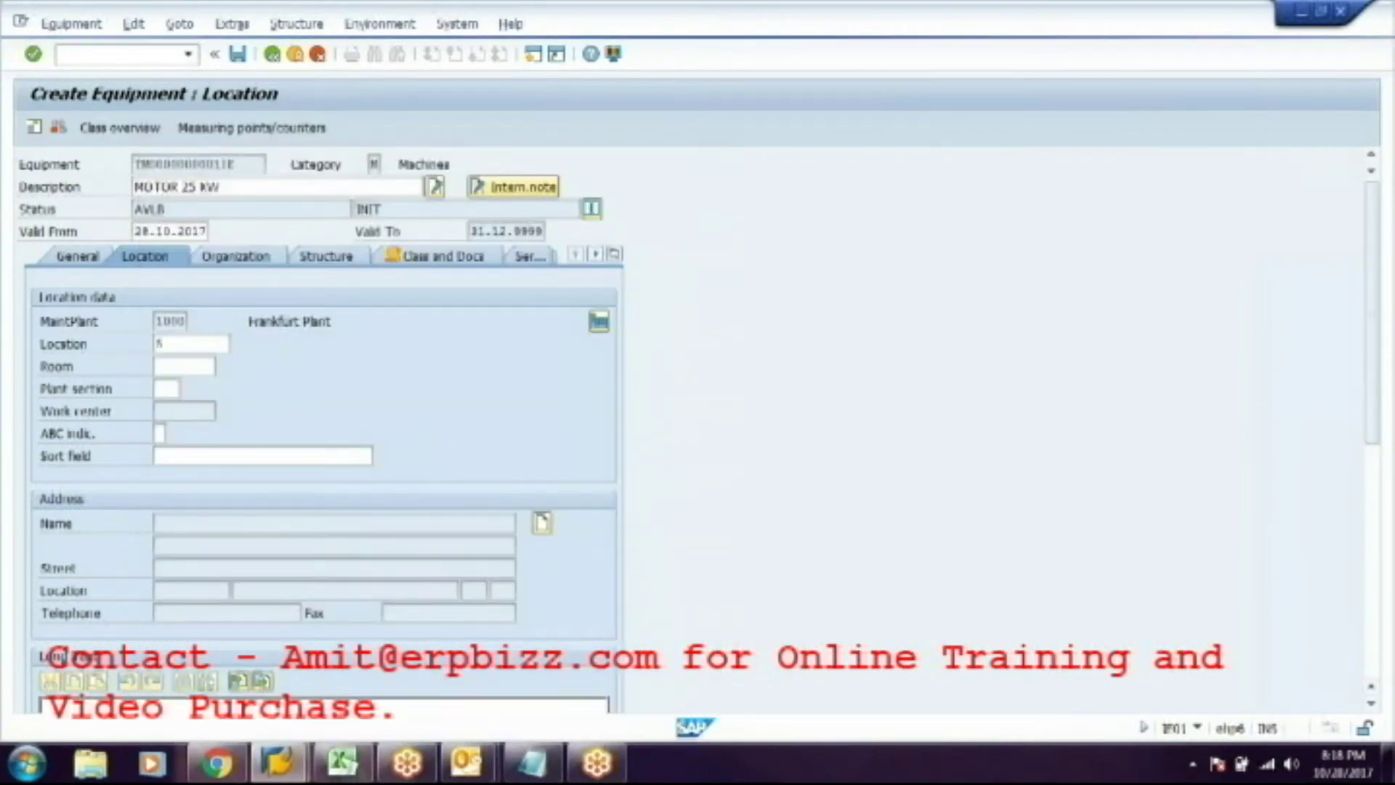
Set the equipment's plant section to 001 from the list of plant sections and confirm it.
click(181, 366)
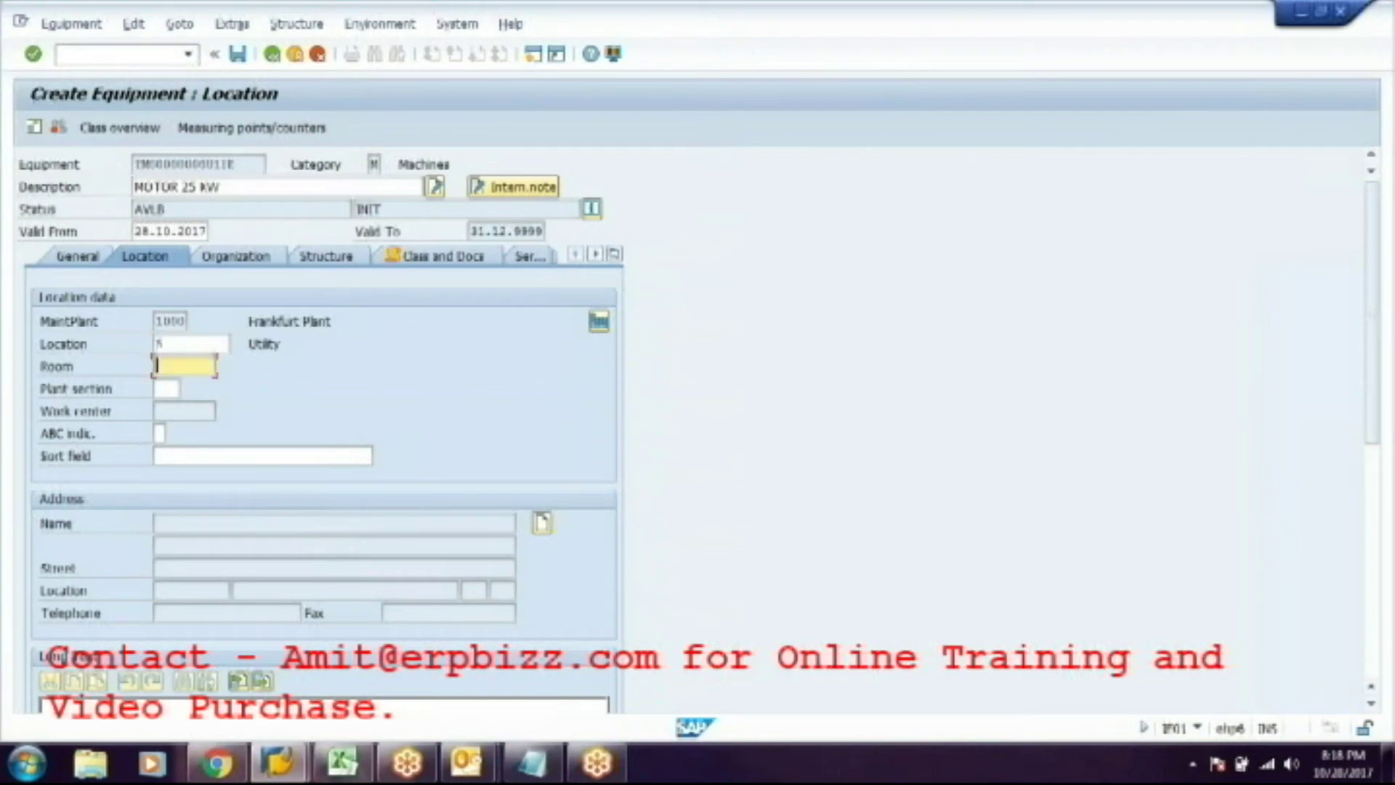
click(168, 387)
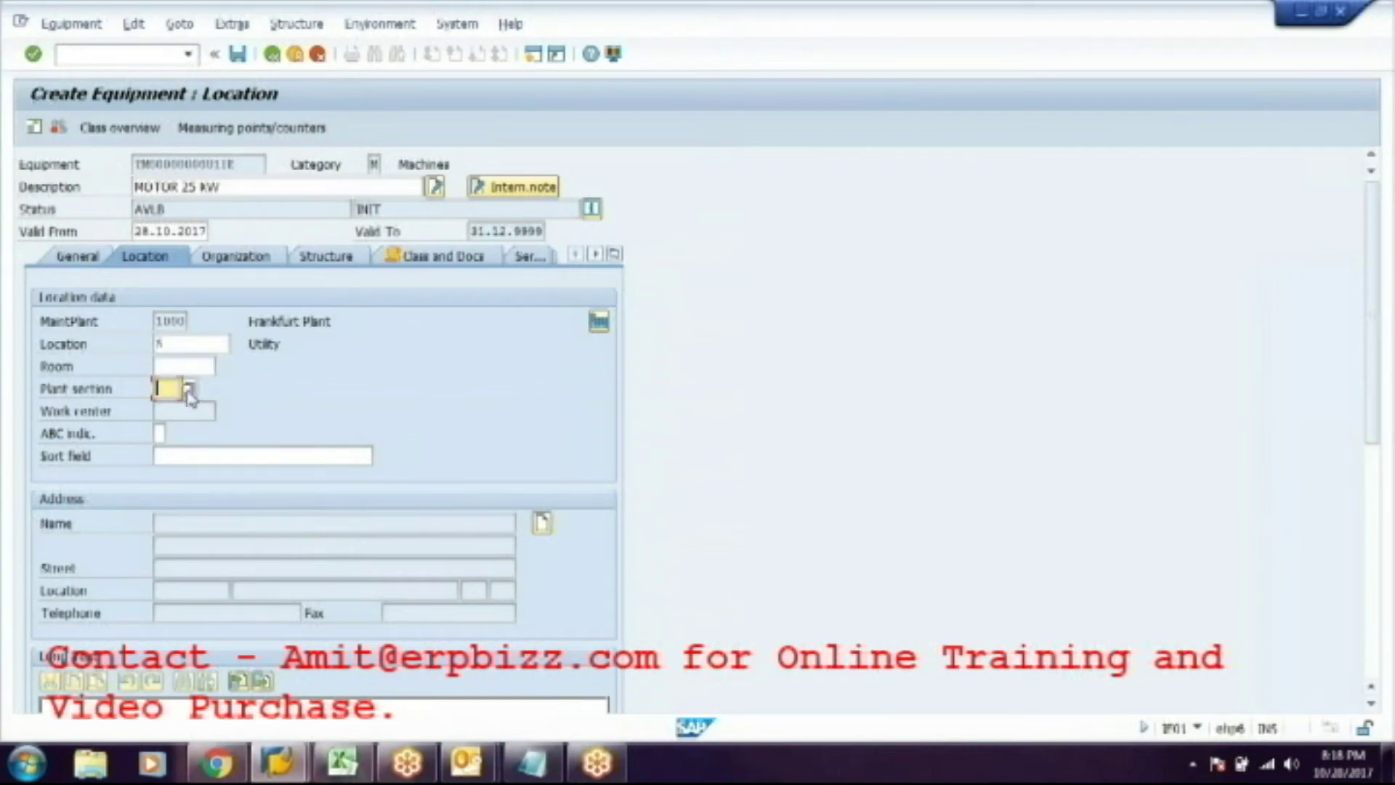
click(188, 391)
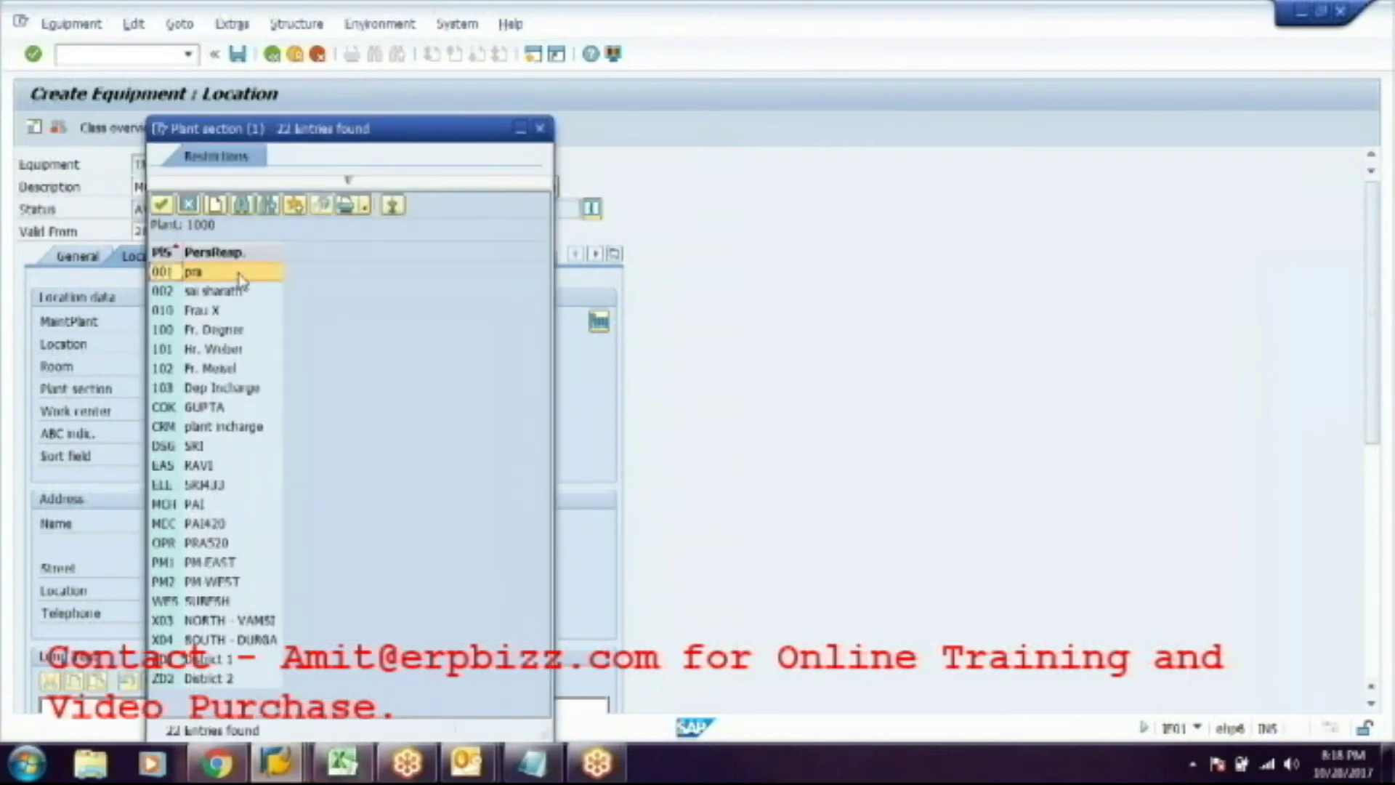
double_click(240, 279)
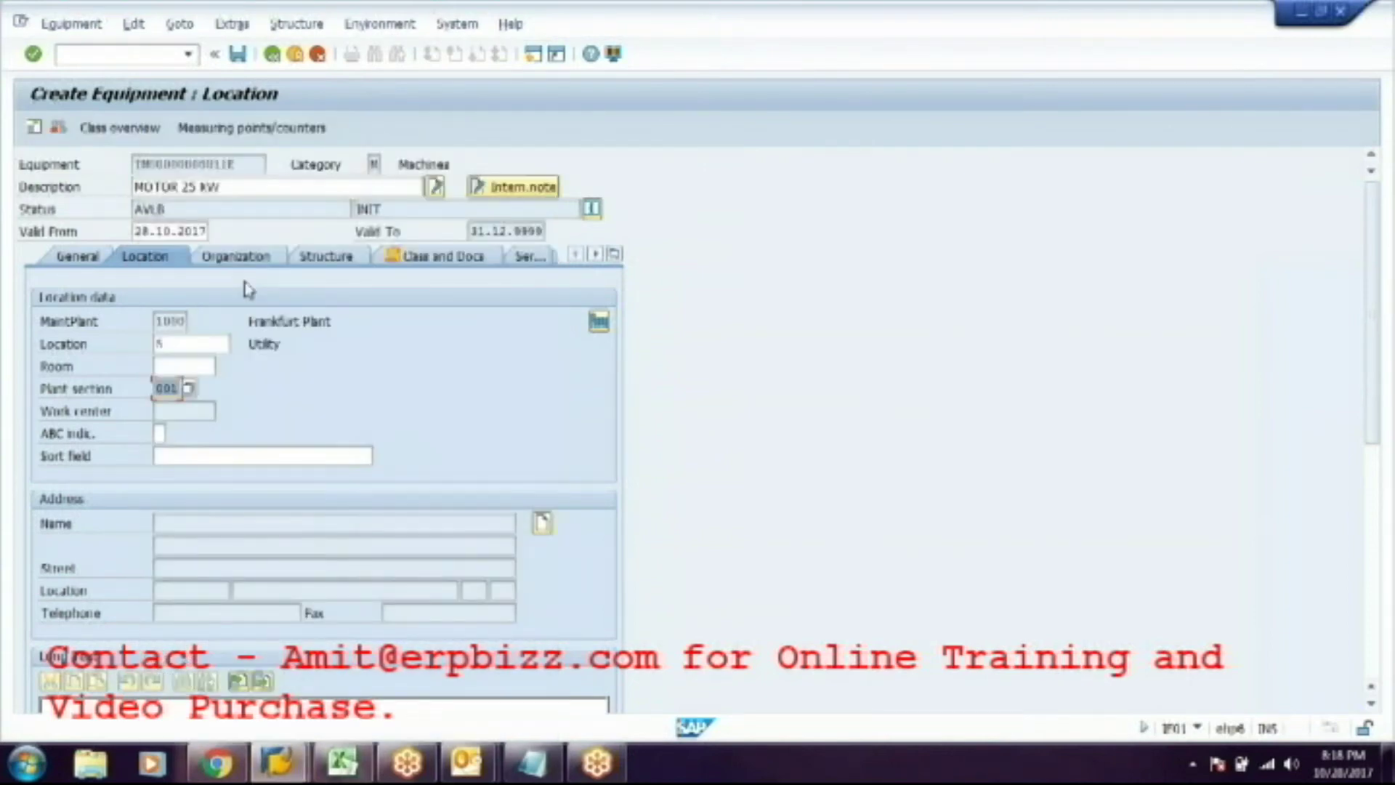
key(Return)
Set the equipment's ABC indicator to X (CRITICAL) from the list of ABC indicators.
click(160, 434)
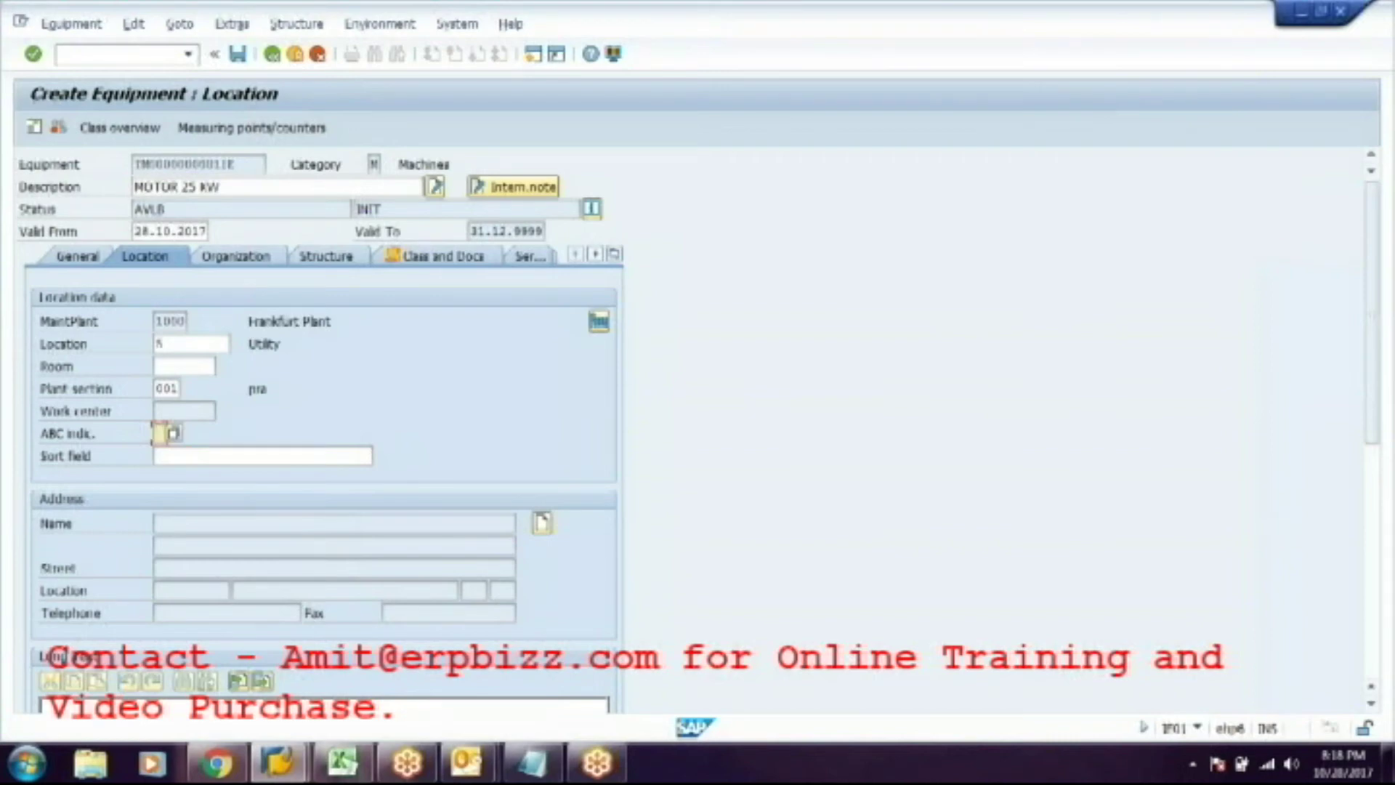
key(F4)
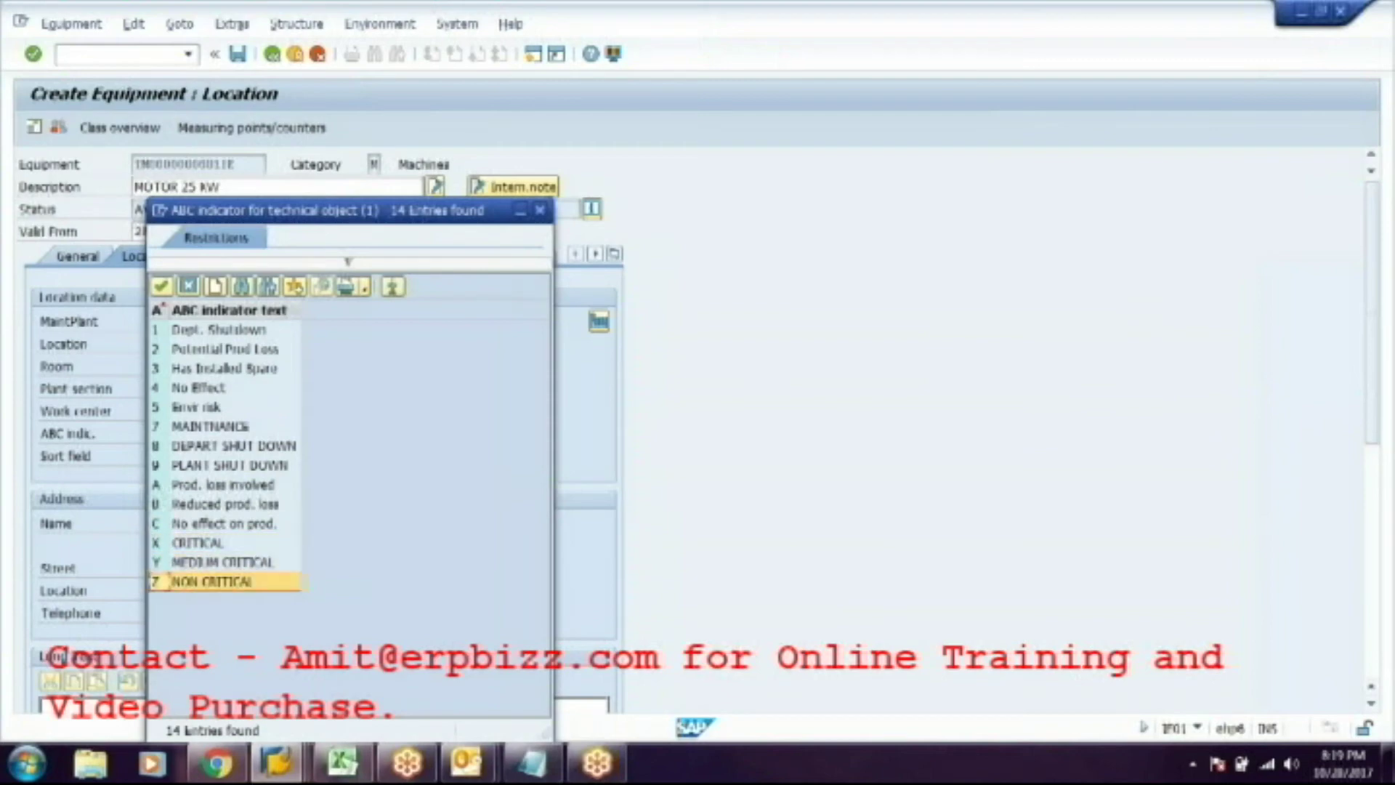
double_click(218, 561)
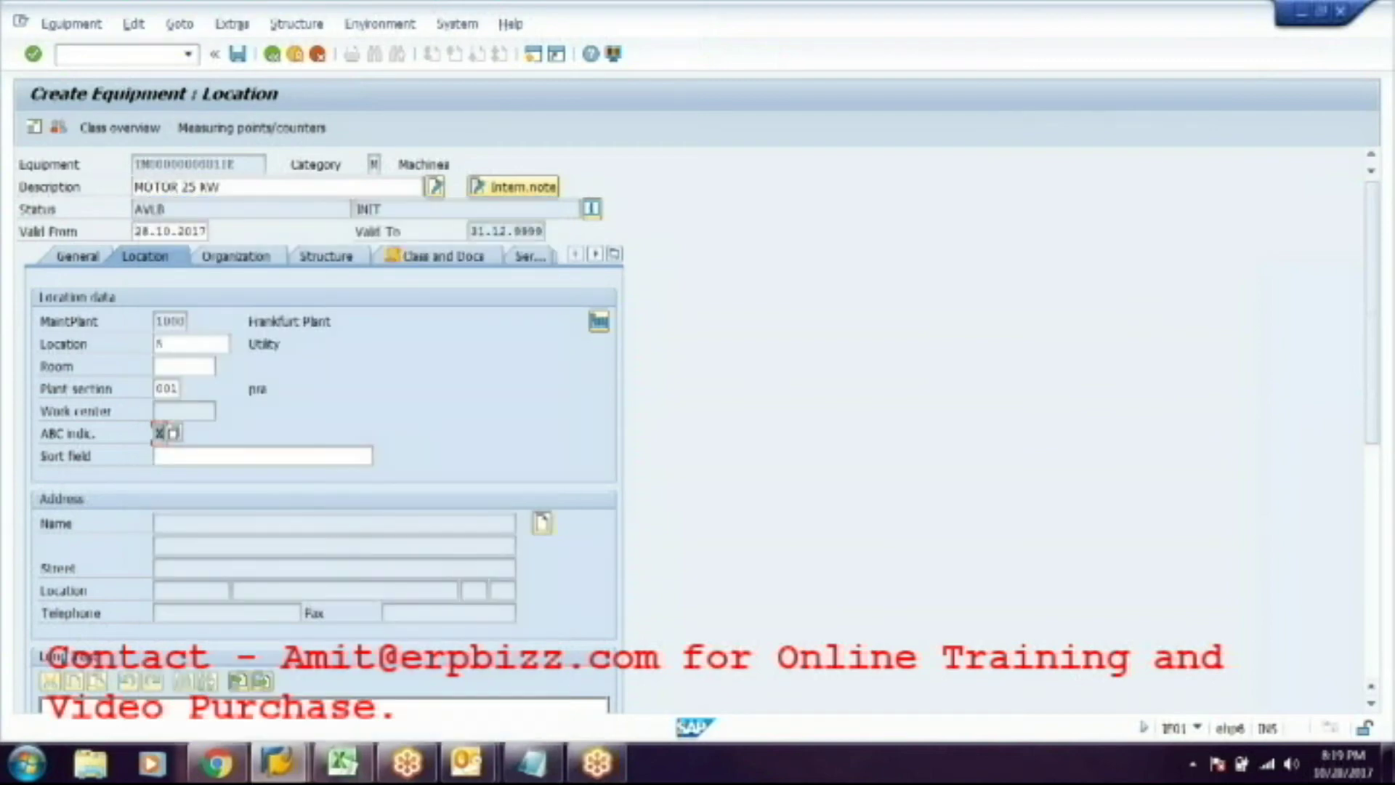
Enter LEGACY NAME as the equipment's sort field in the location data and confirm it.
click(262, 457)
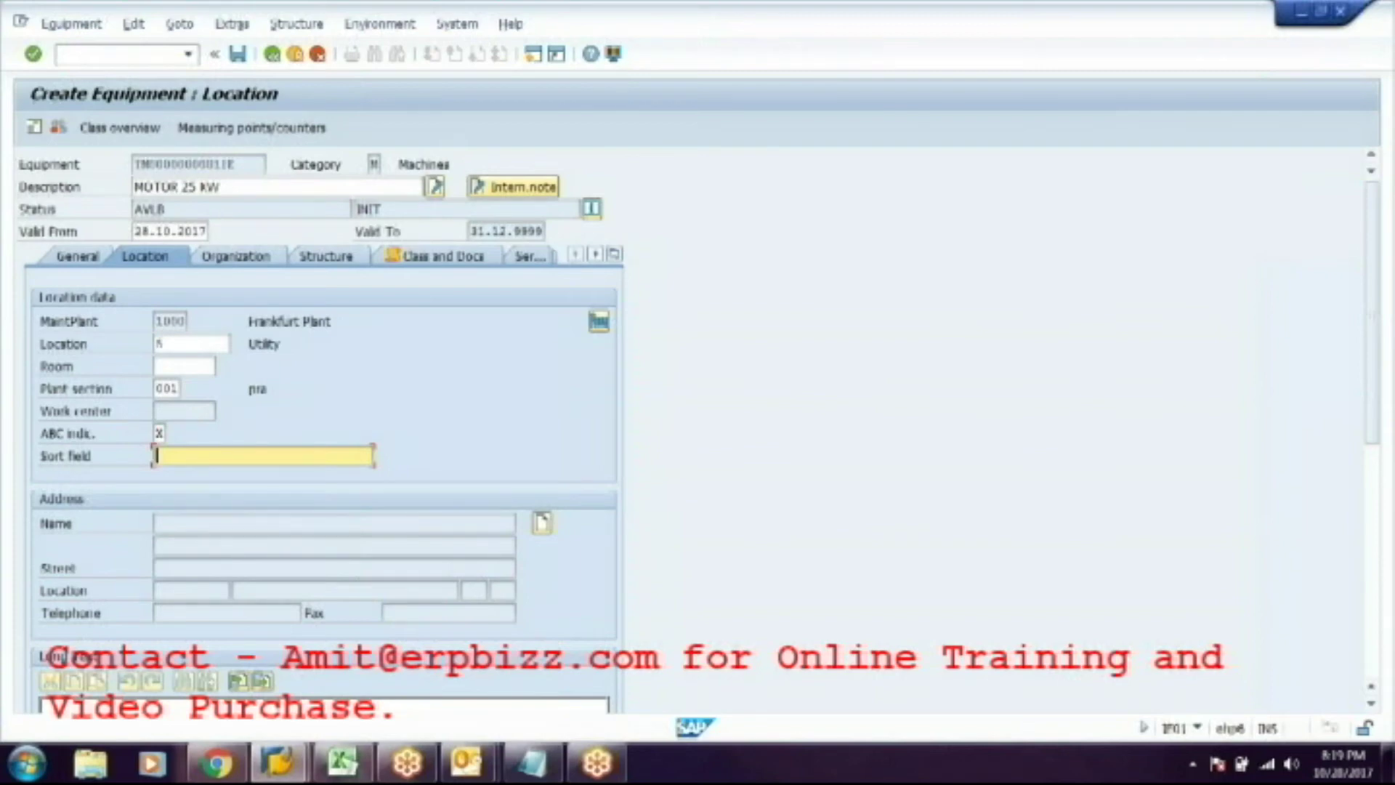
text(legacy mace)
key(BackSpace)
key(BackSpace)
text(me)
key(Return)
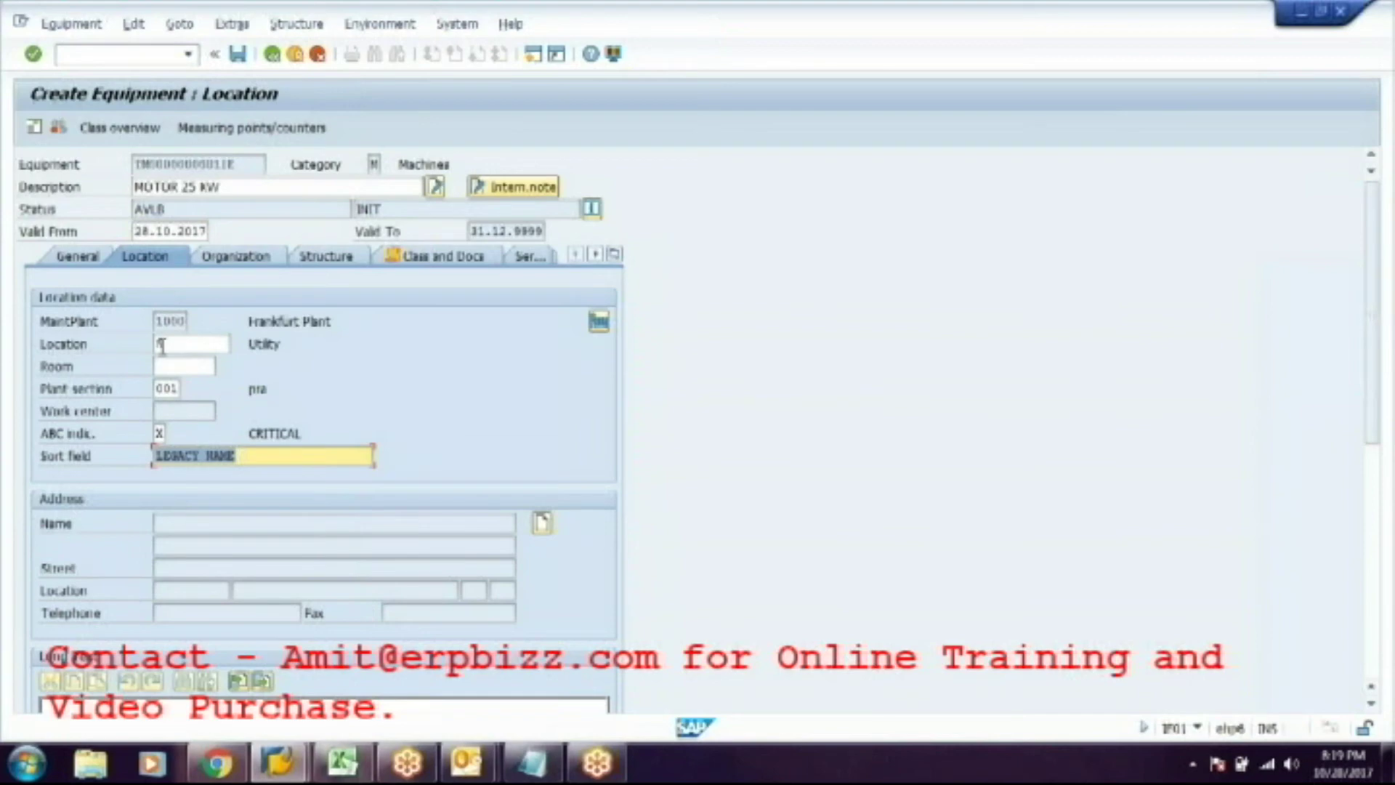
Open the equipment's organization data and set its cost center to 1000 using the cost center search.
click(240, 257)
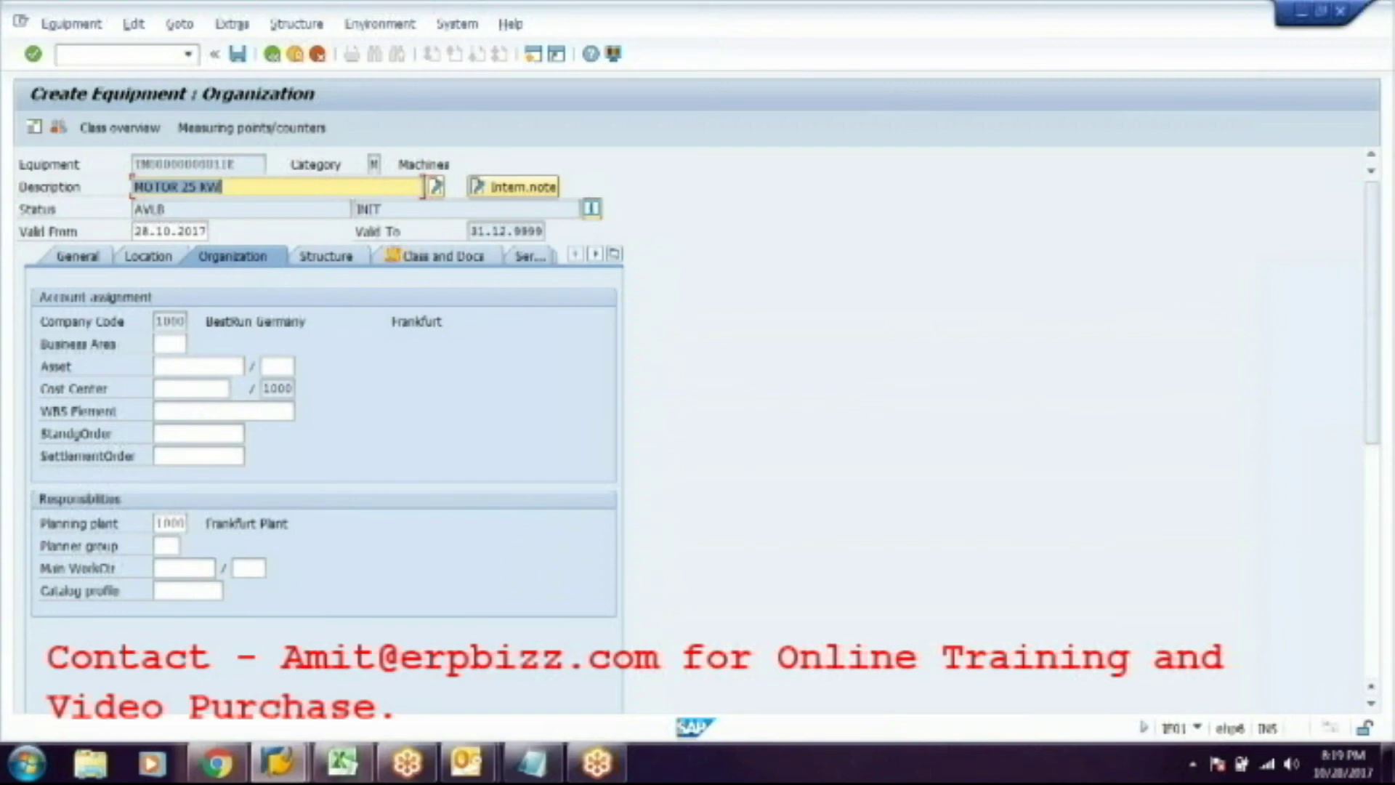
click(202, 387)
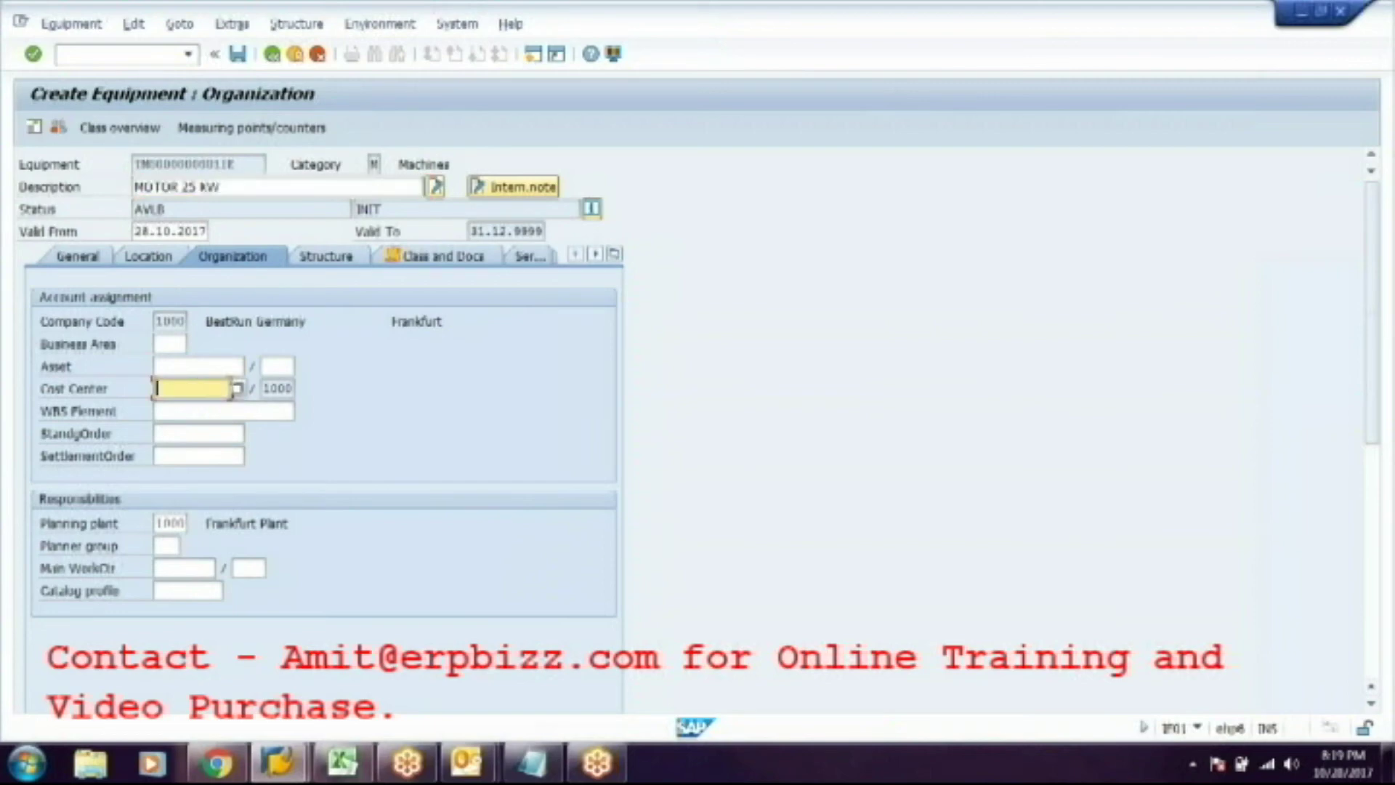
click(236, 389)
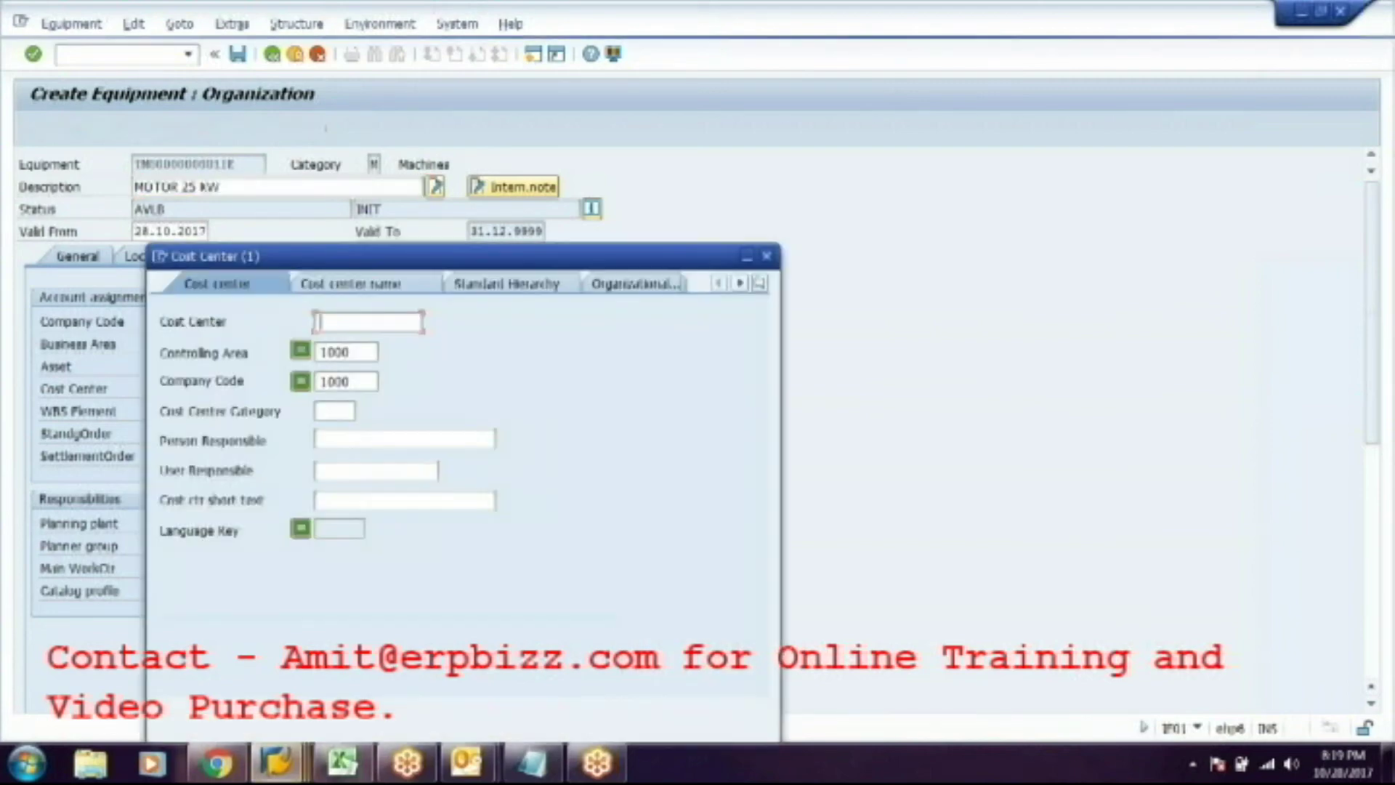
key(Return)
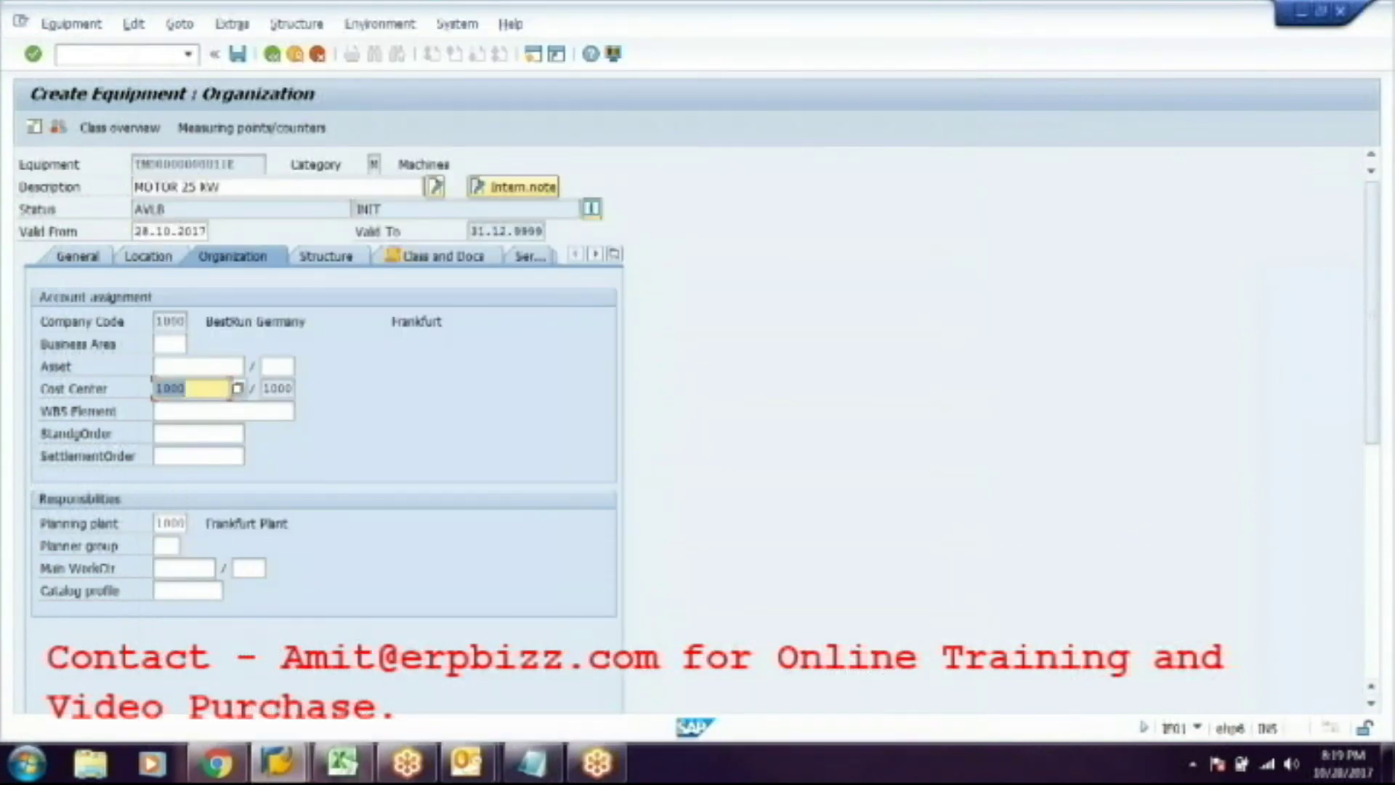
click(194, 415)
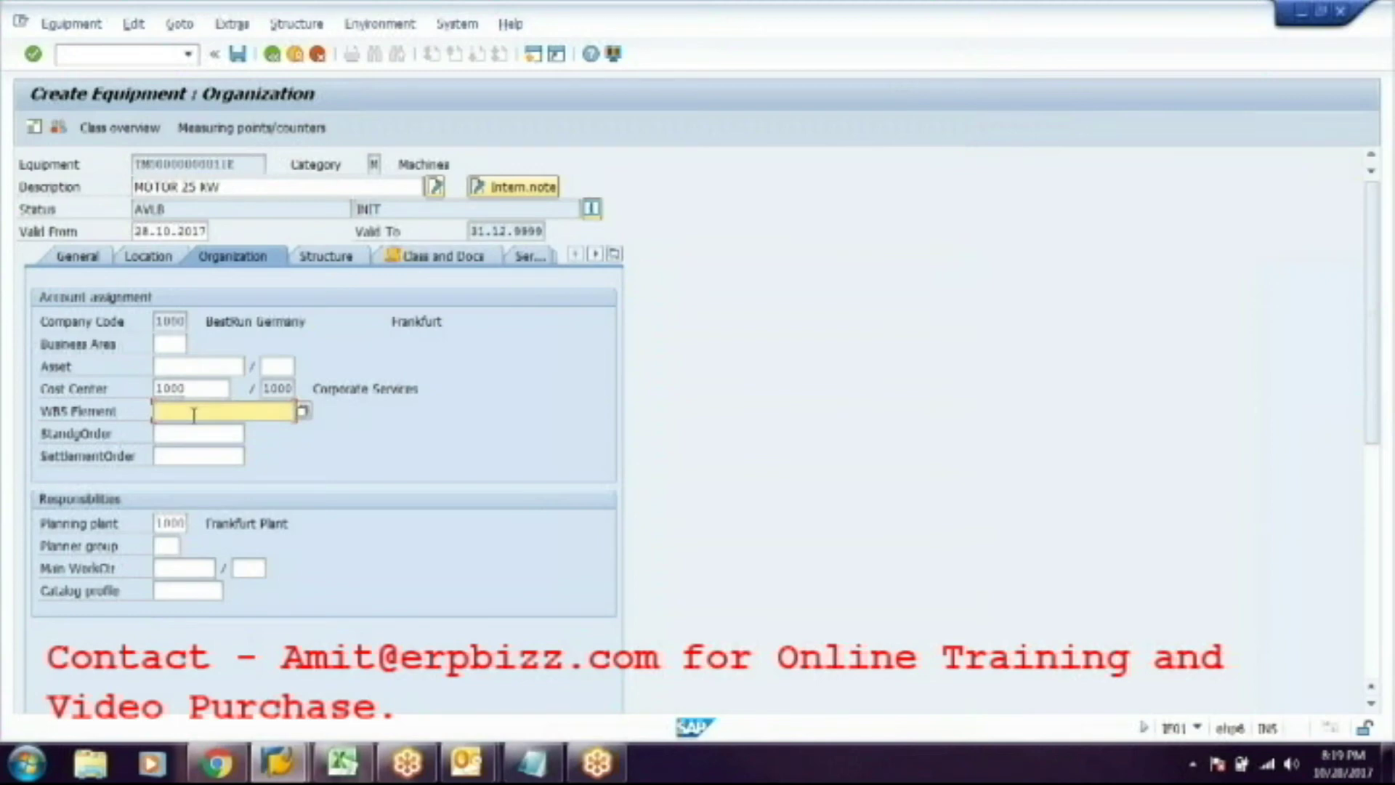
Set the equipment's planner group to 002 (ELEC) from the planner groups of planning plant 1000, leaving the main work center empty.
click(170, 547)
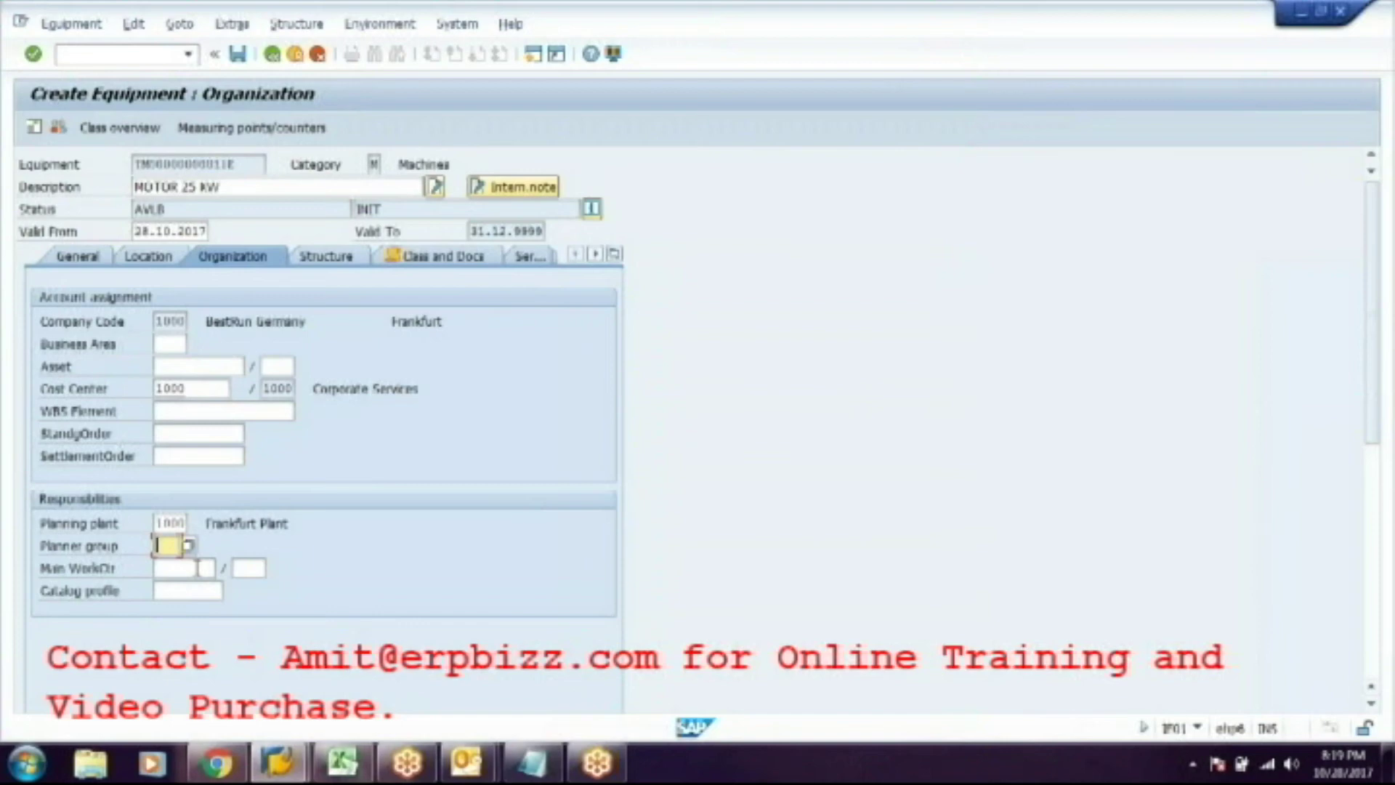
key(F4)
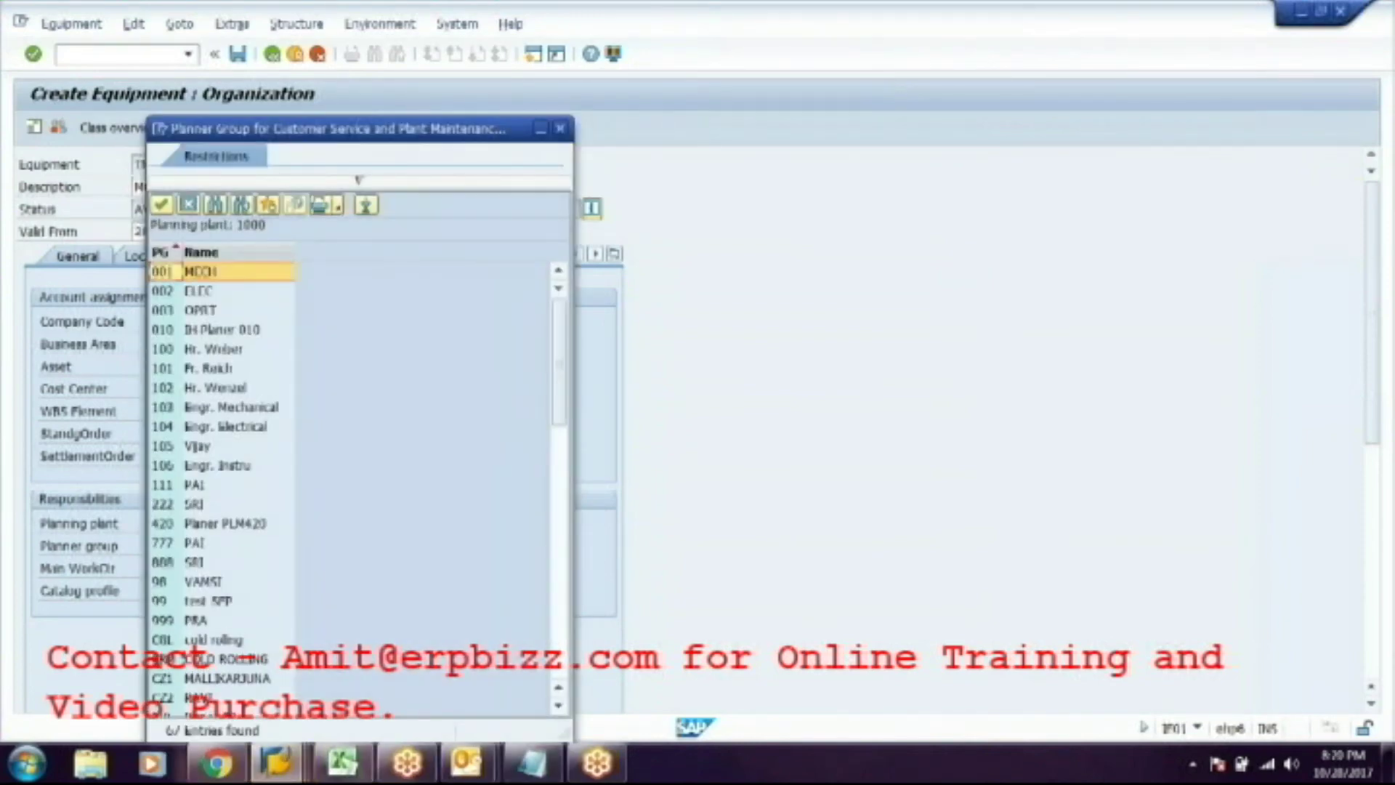
click(162, 291)
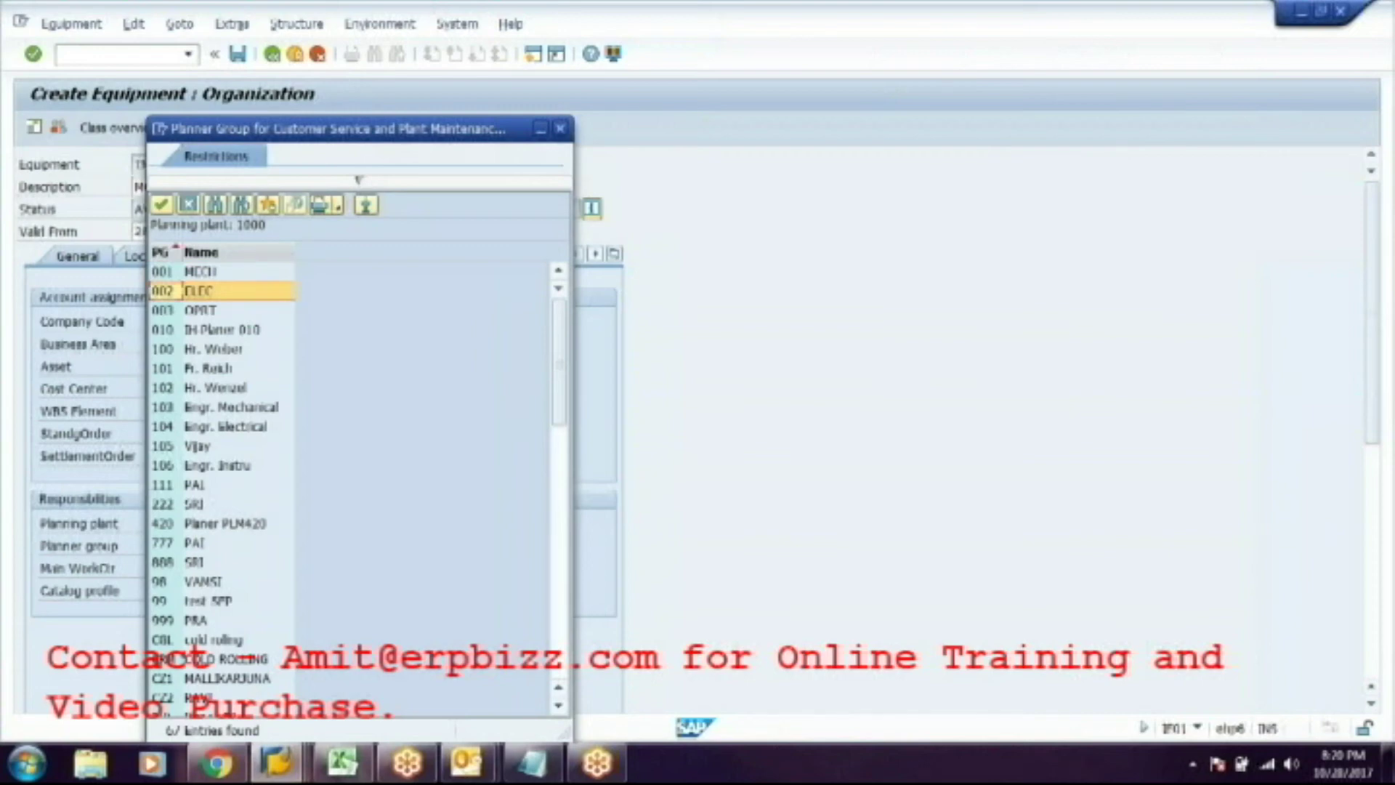
key(Return)
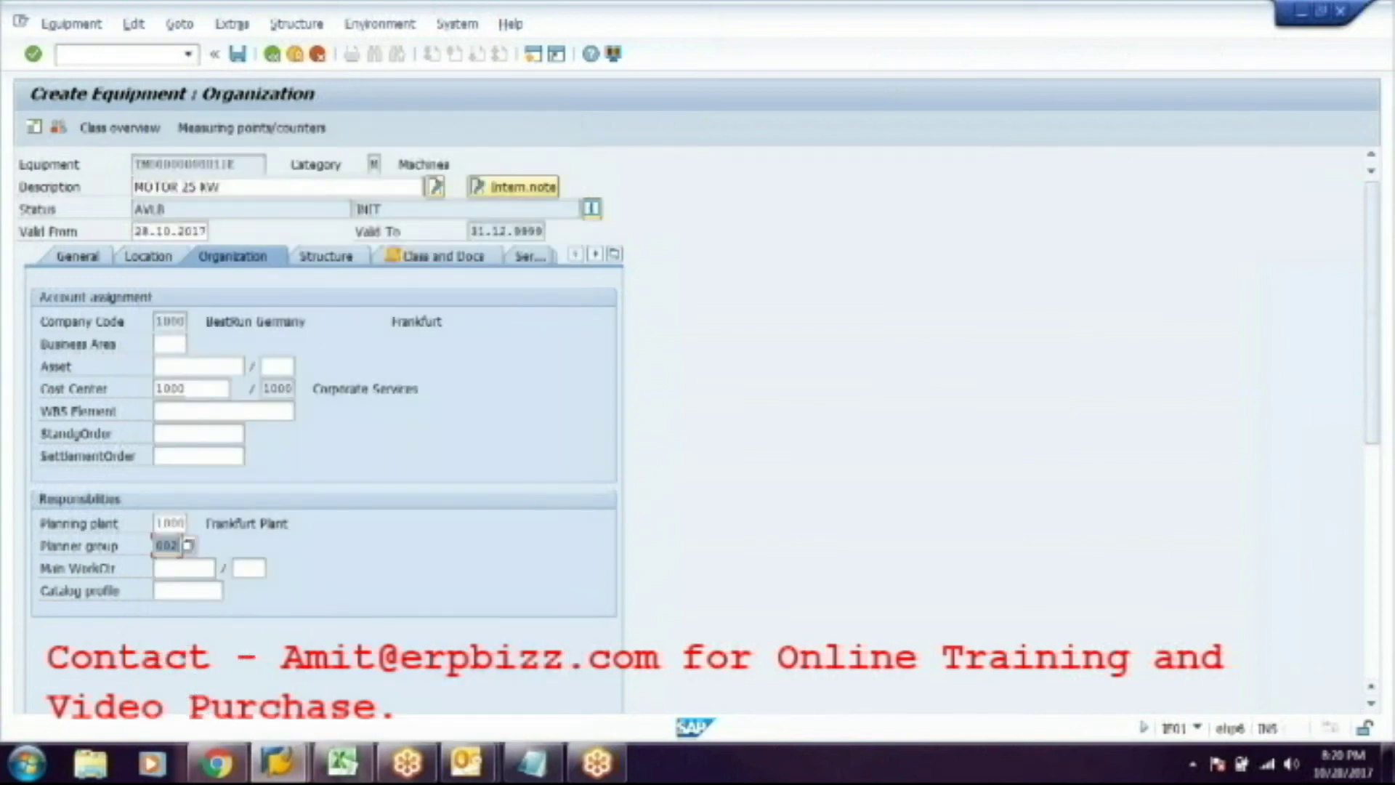
click(183, 567)
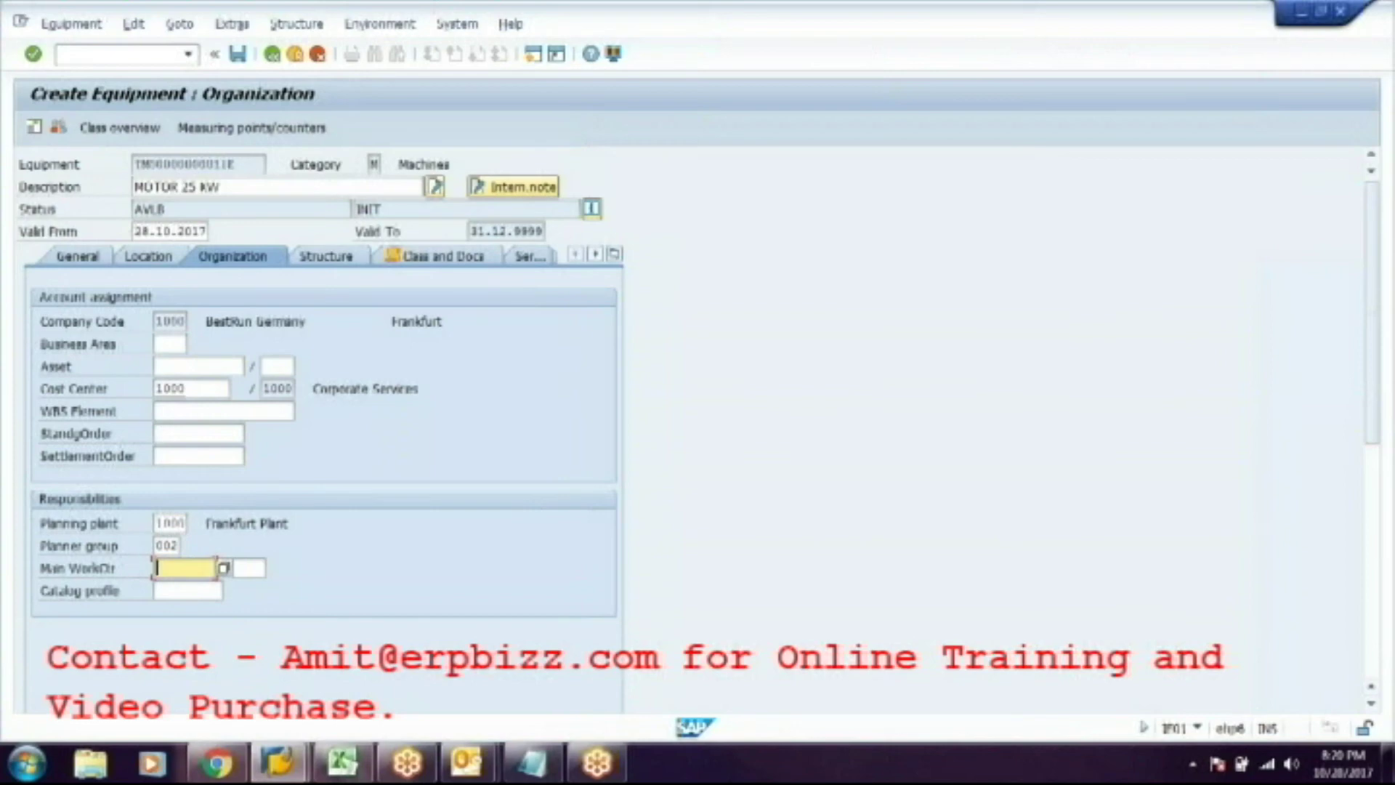
click(167, 546)
key(Return)
click(183, 567)
Examine the equipment's structure data, its installation location options and the list of functional locations, without assigning any.
click(324, 256)
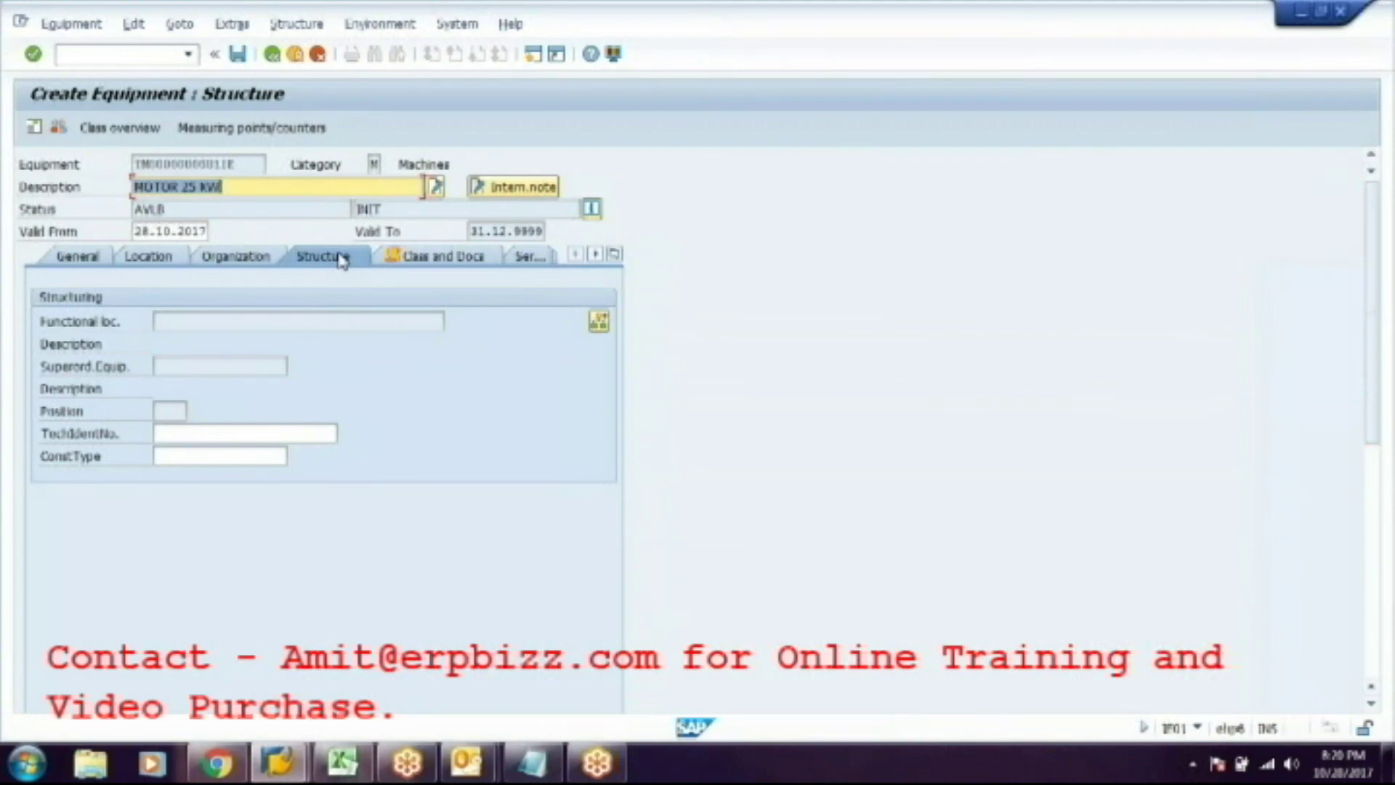
click(600, 322)
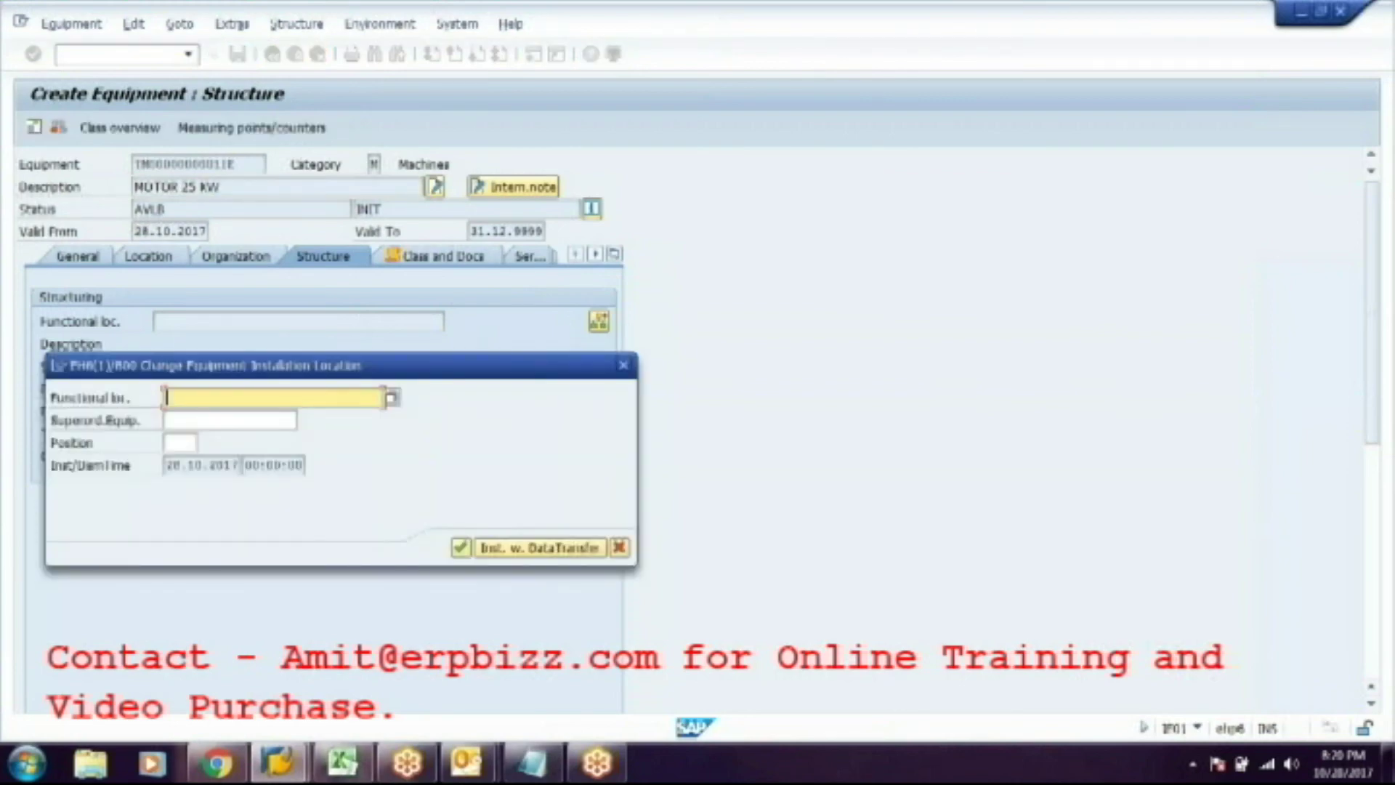
click(202, 418)
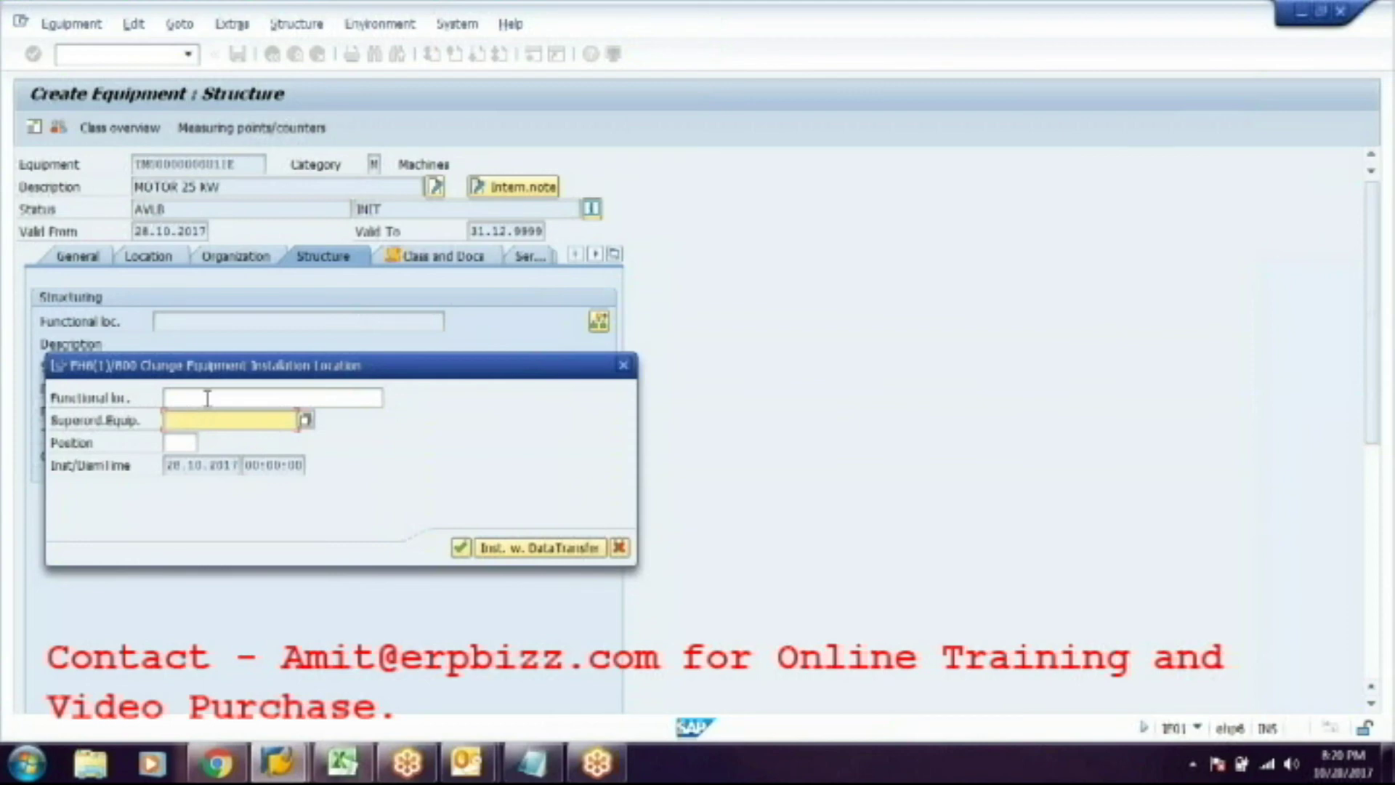
click(207, 398)
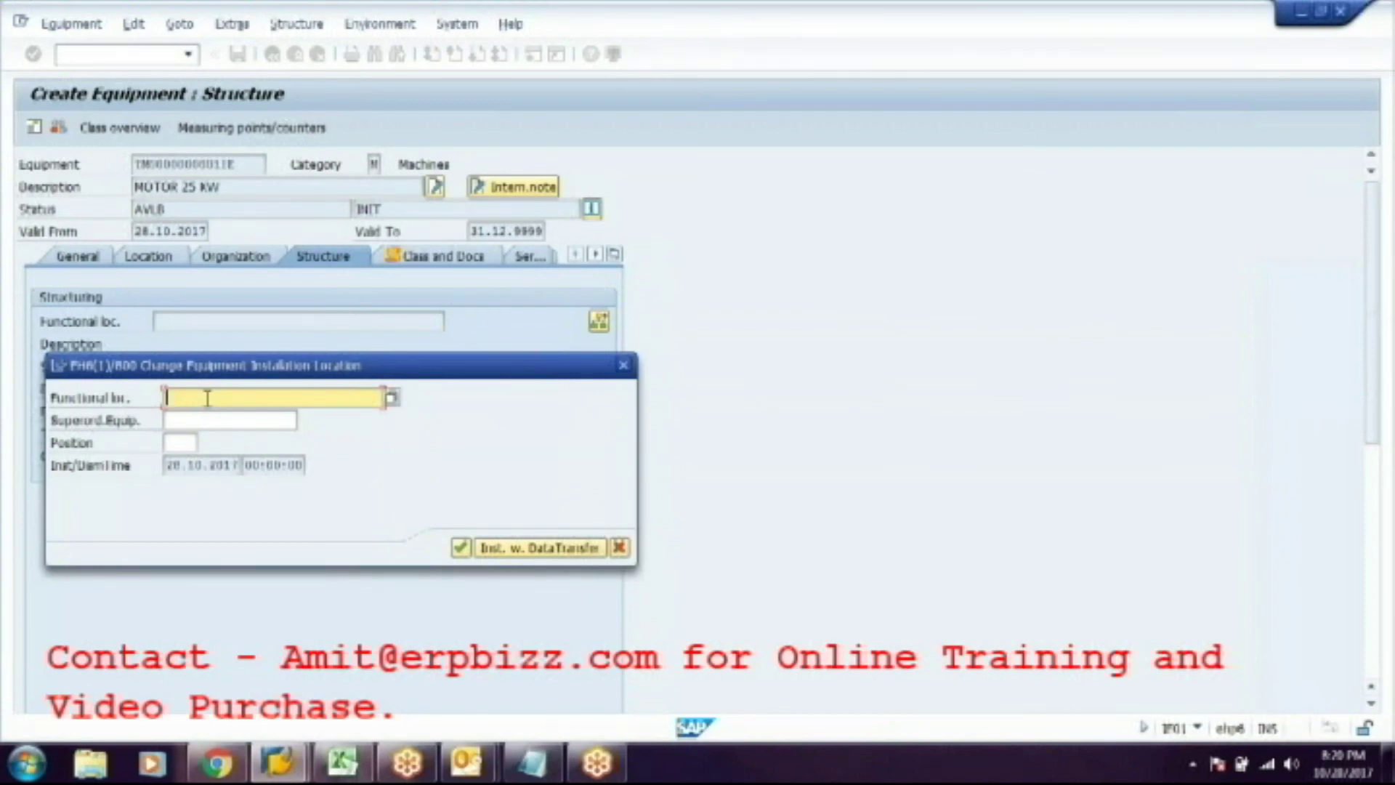
click(391, 397)
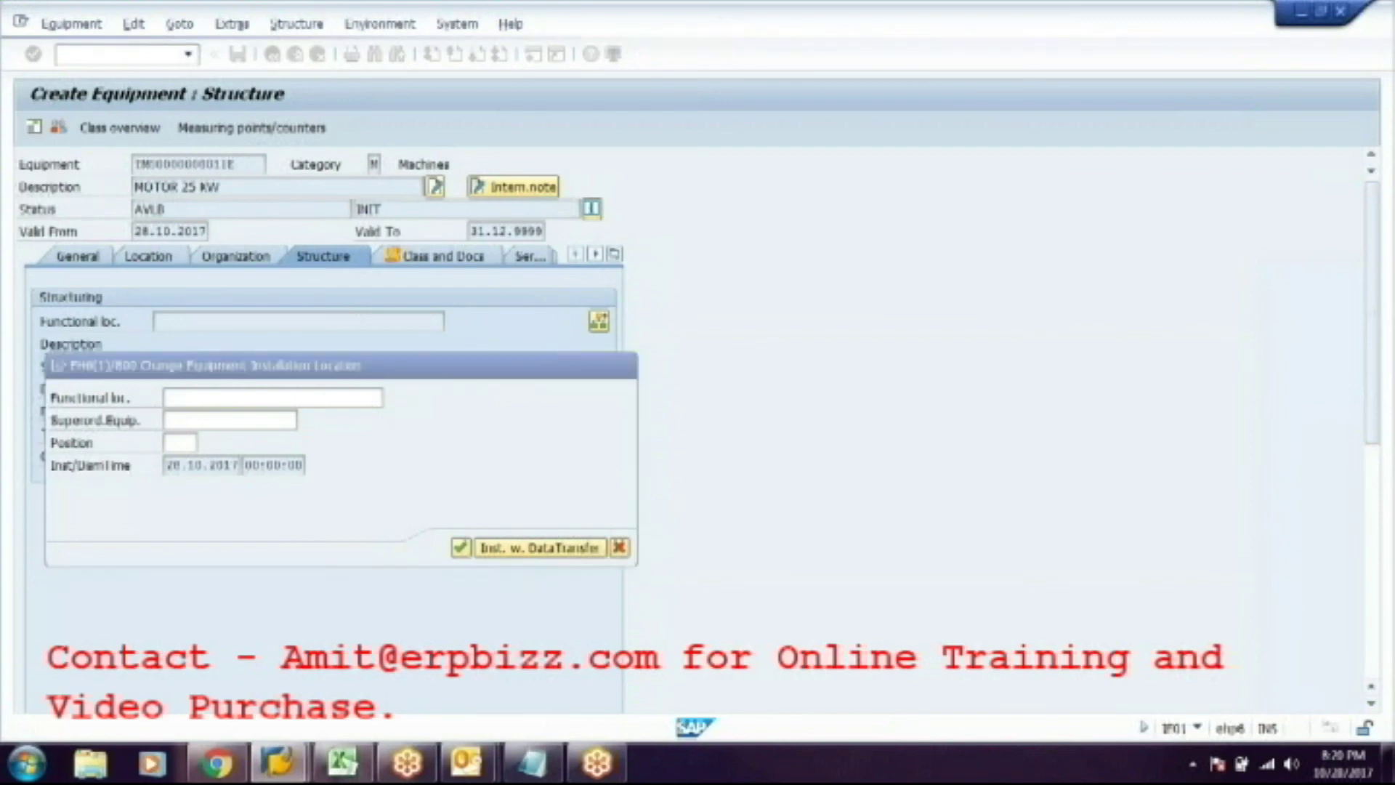
key(Return)
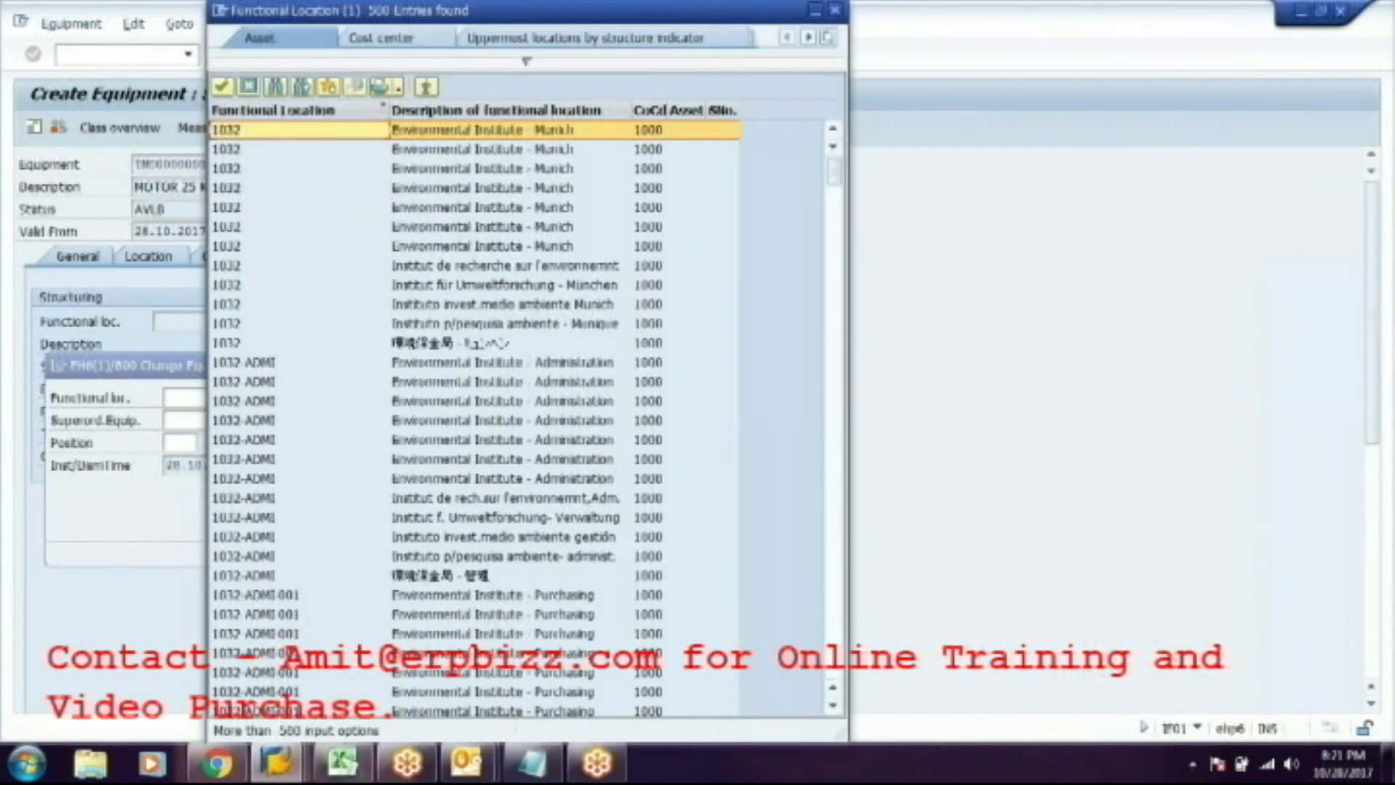
key(Escape)
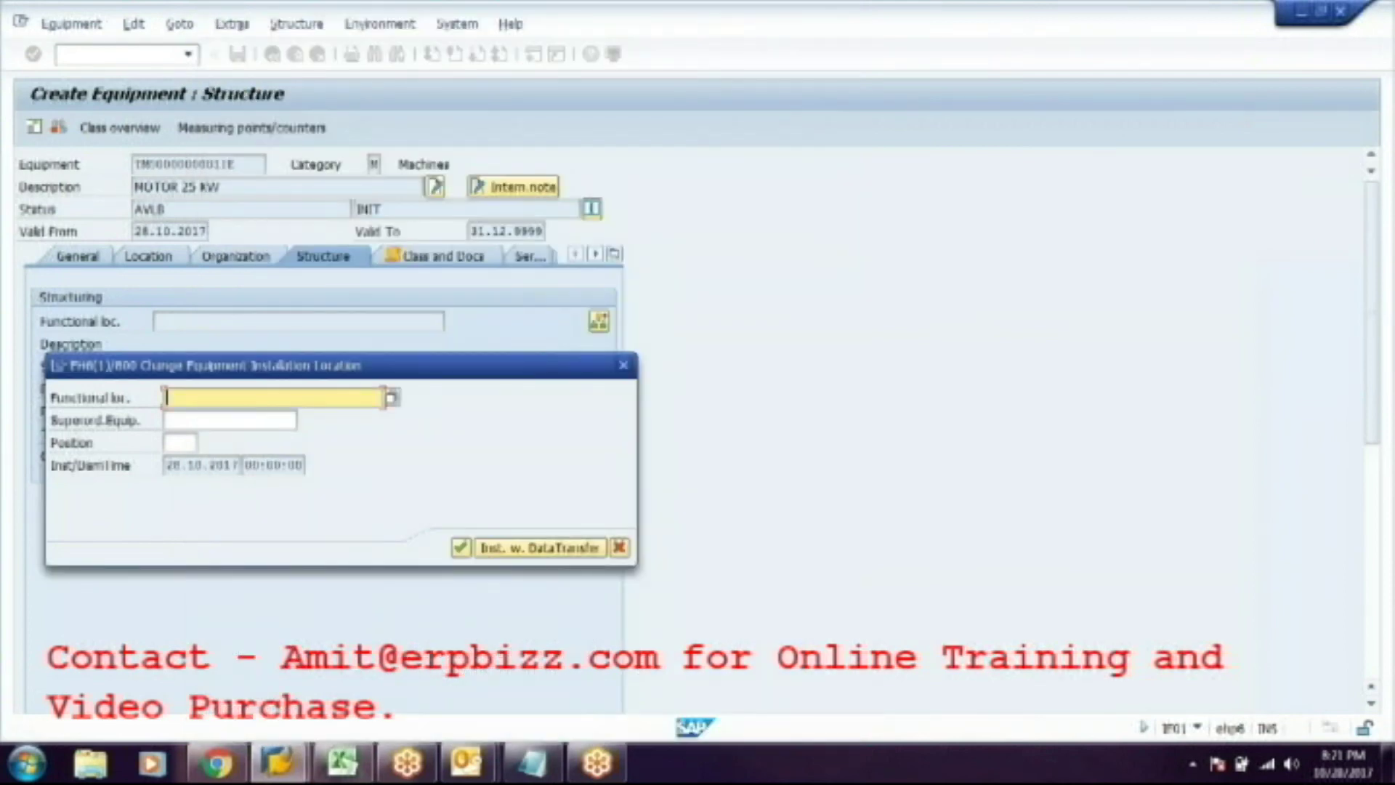
click(279, 423)
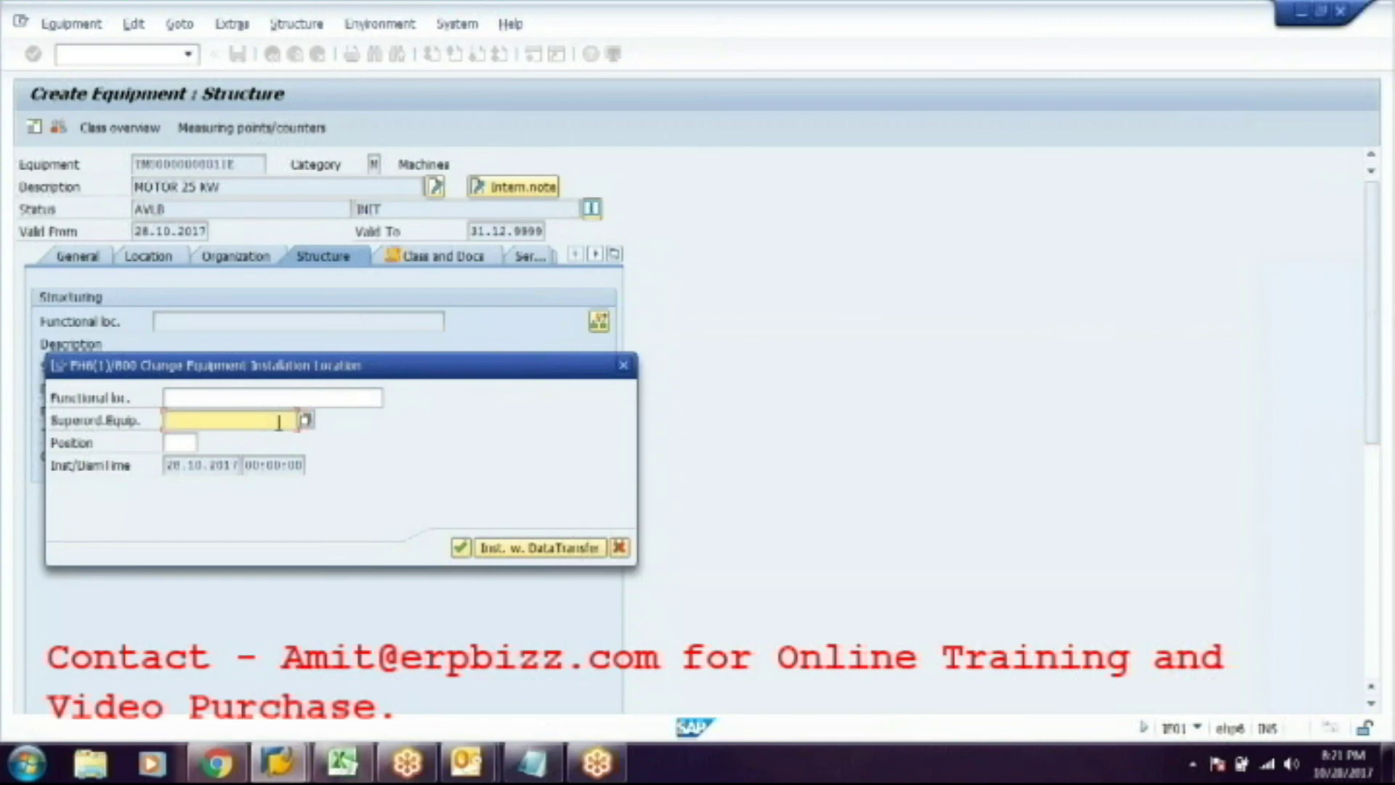
key(Escape)
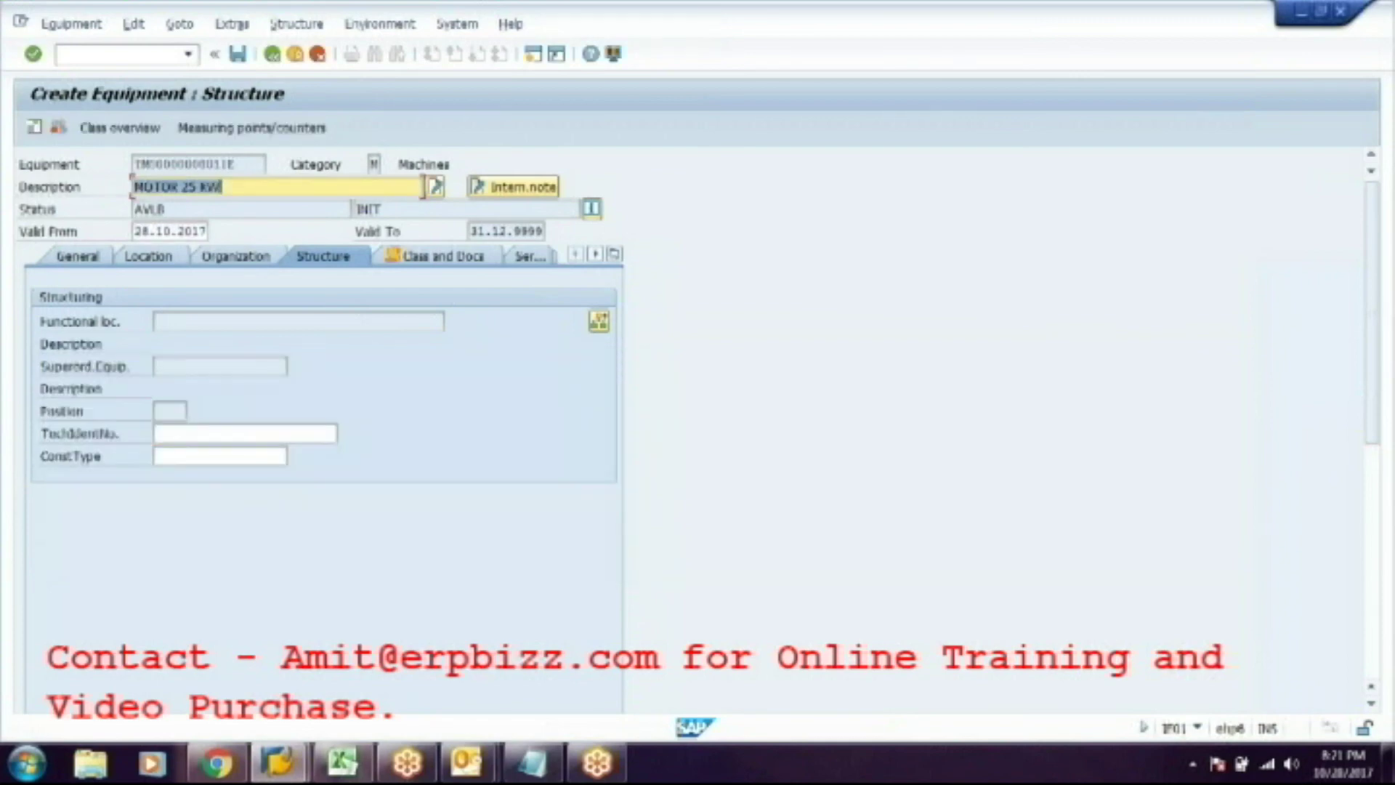
Open the equipment's warranty and partner data and review the customer and vendor warranty fields.
click(616, 255)
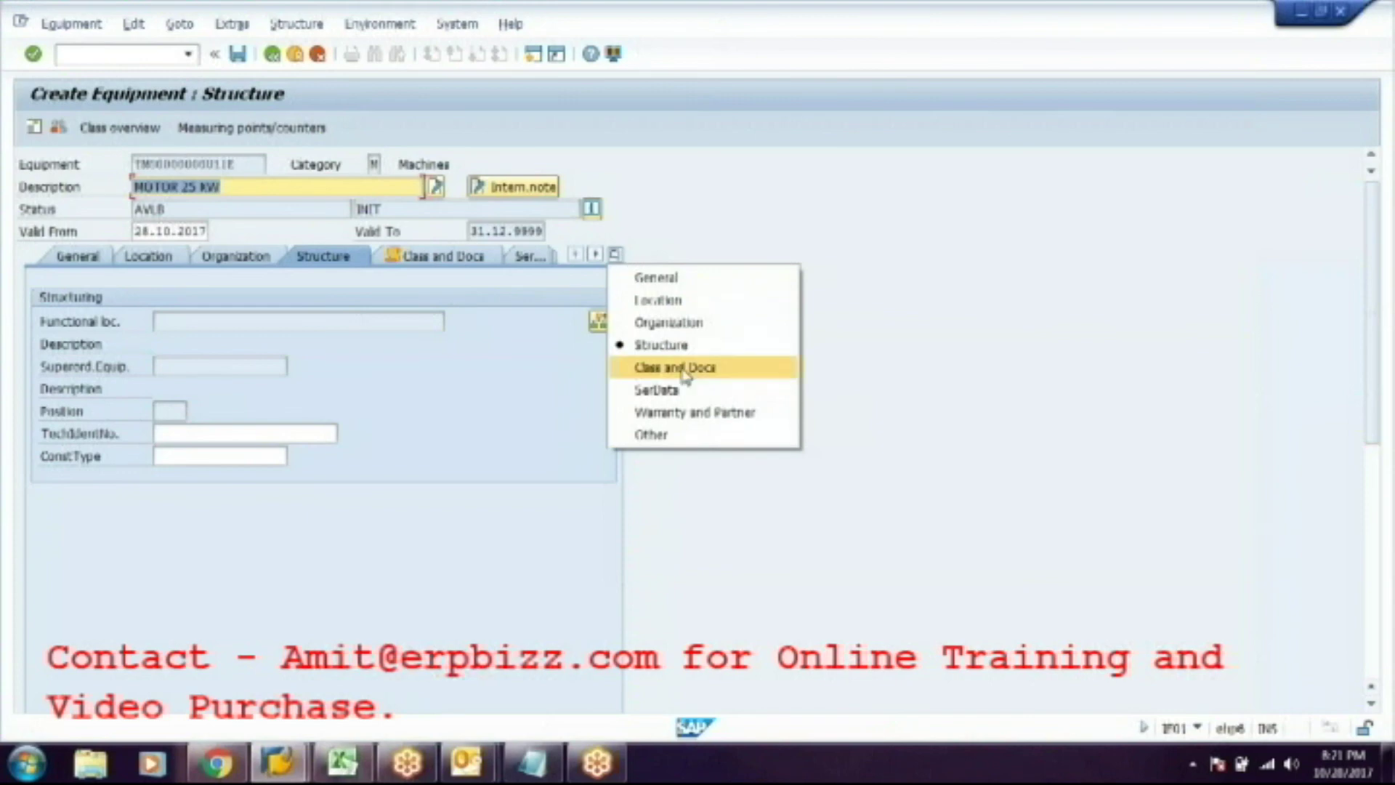
click(692, 421)
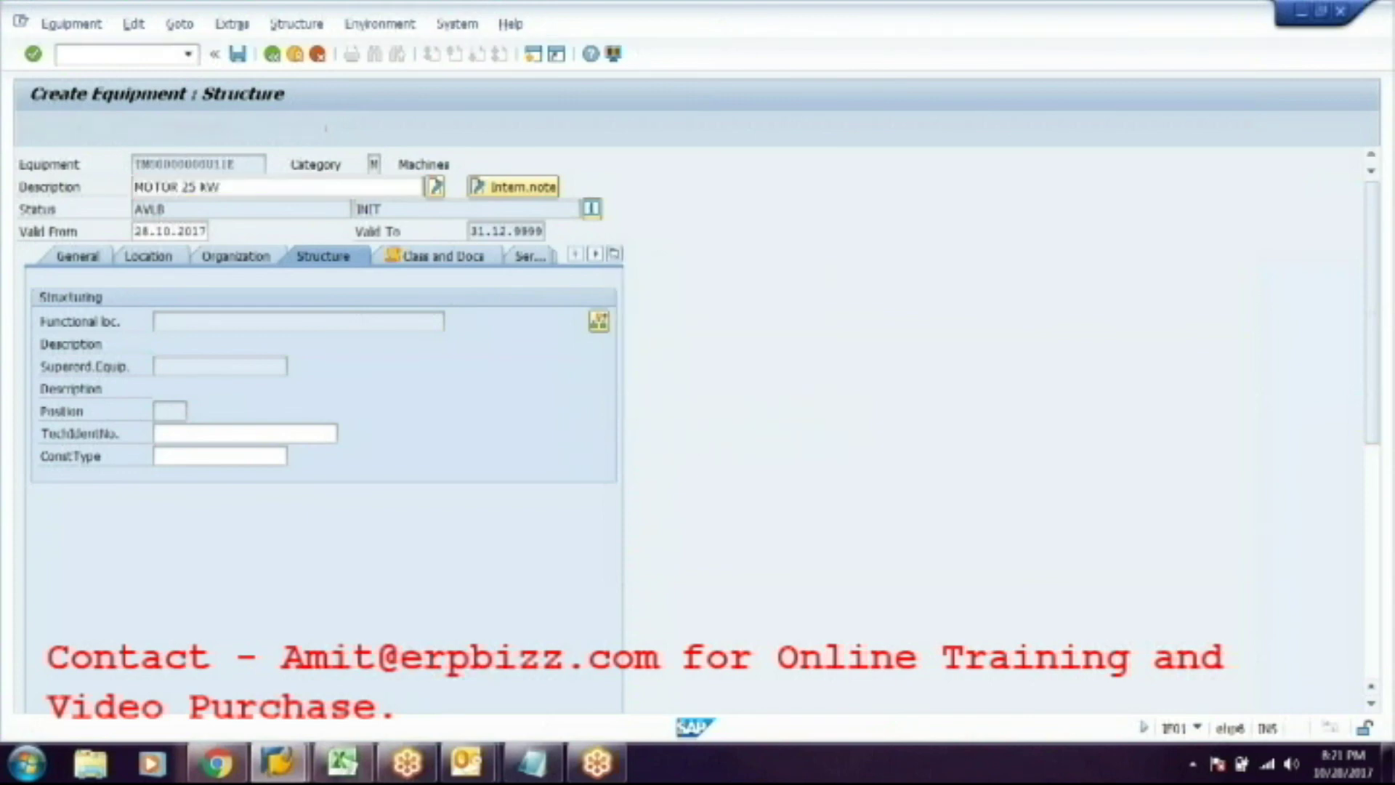
click(208, 320)
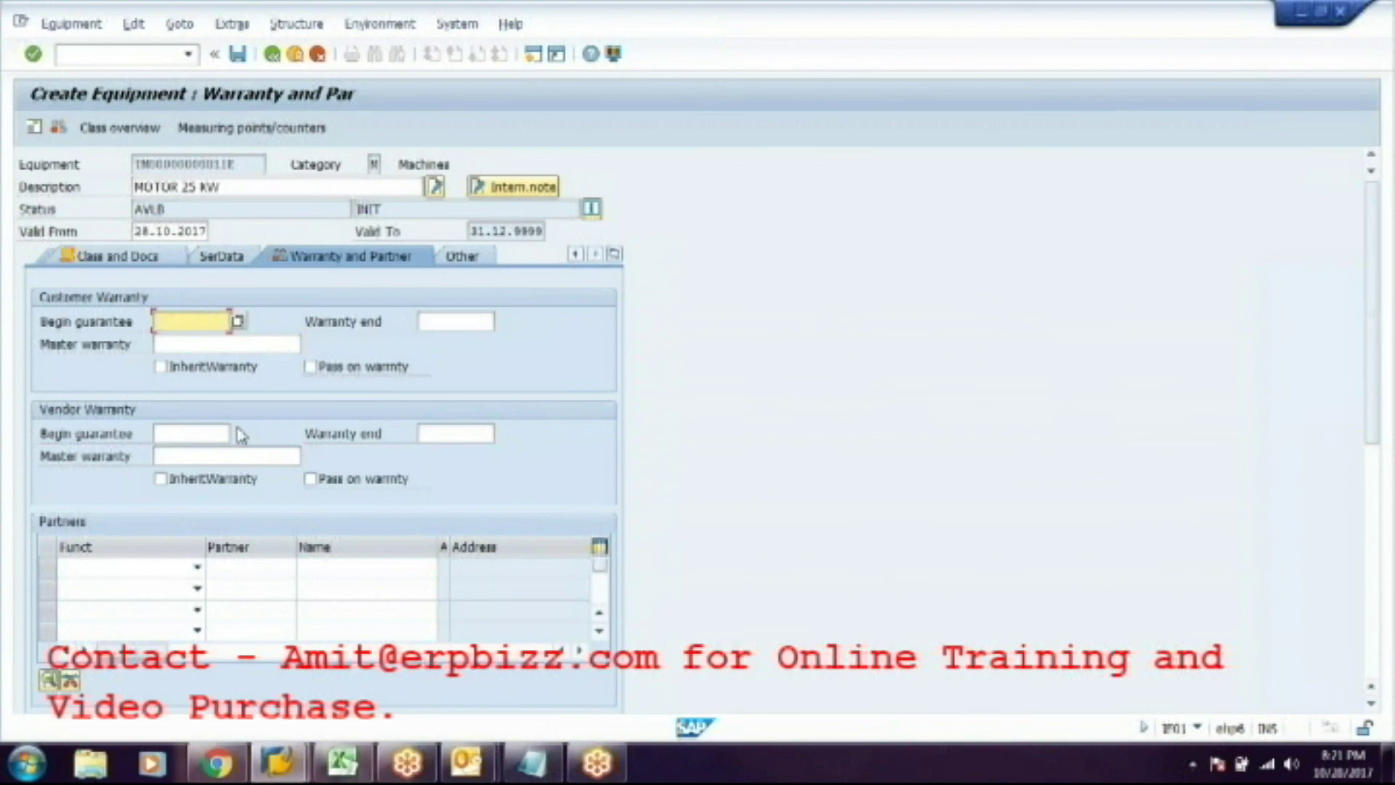
click(215, 434)
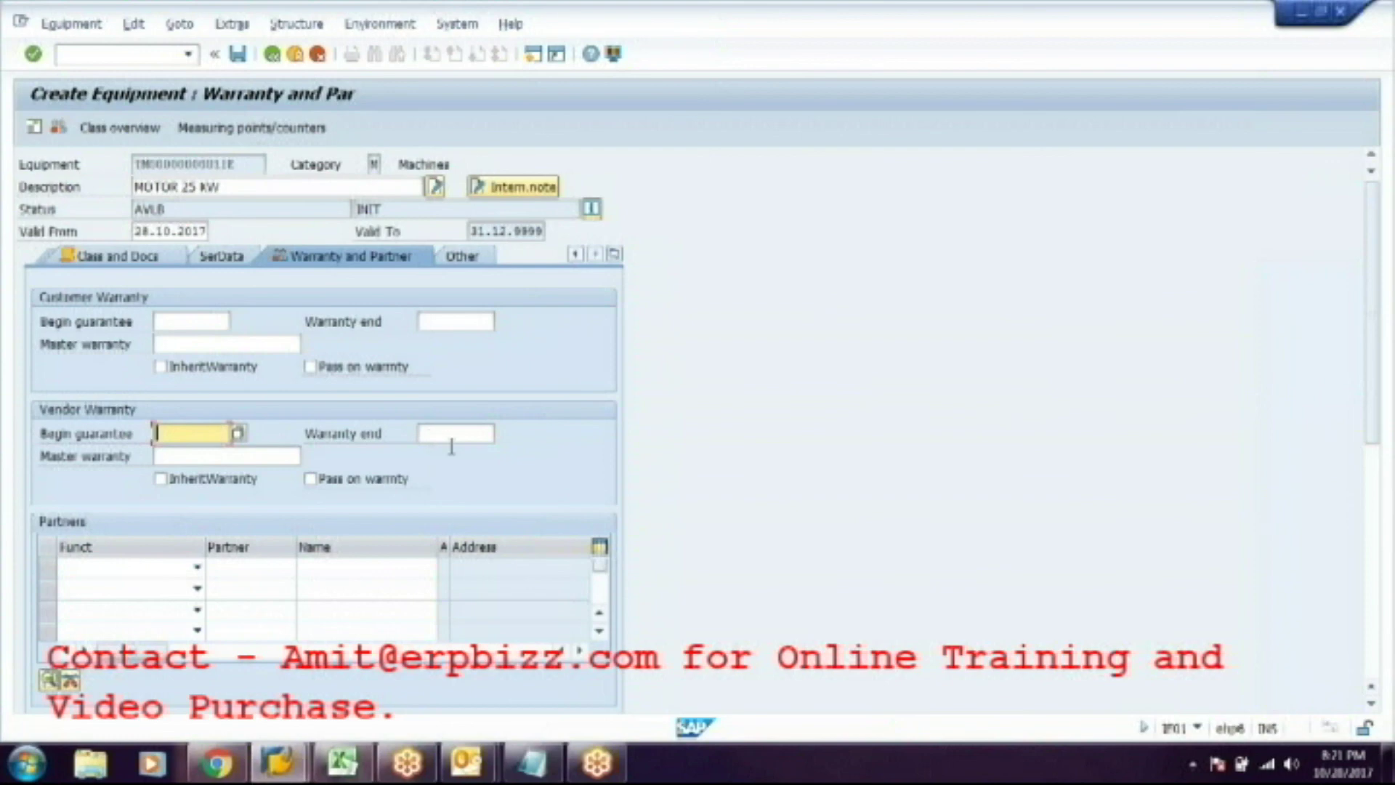
click(446, 432)
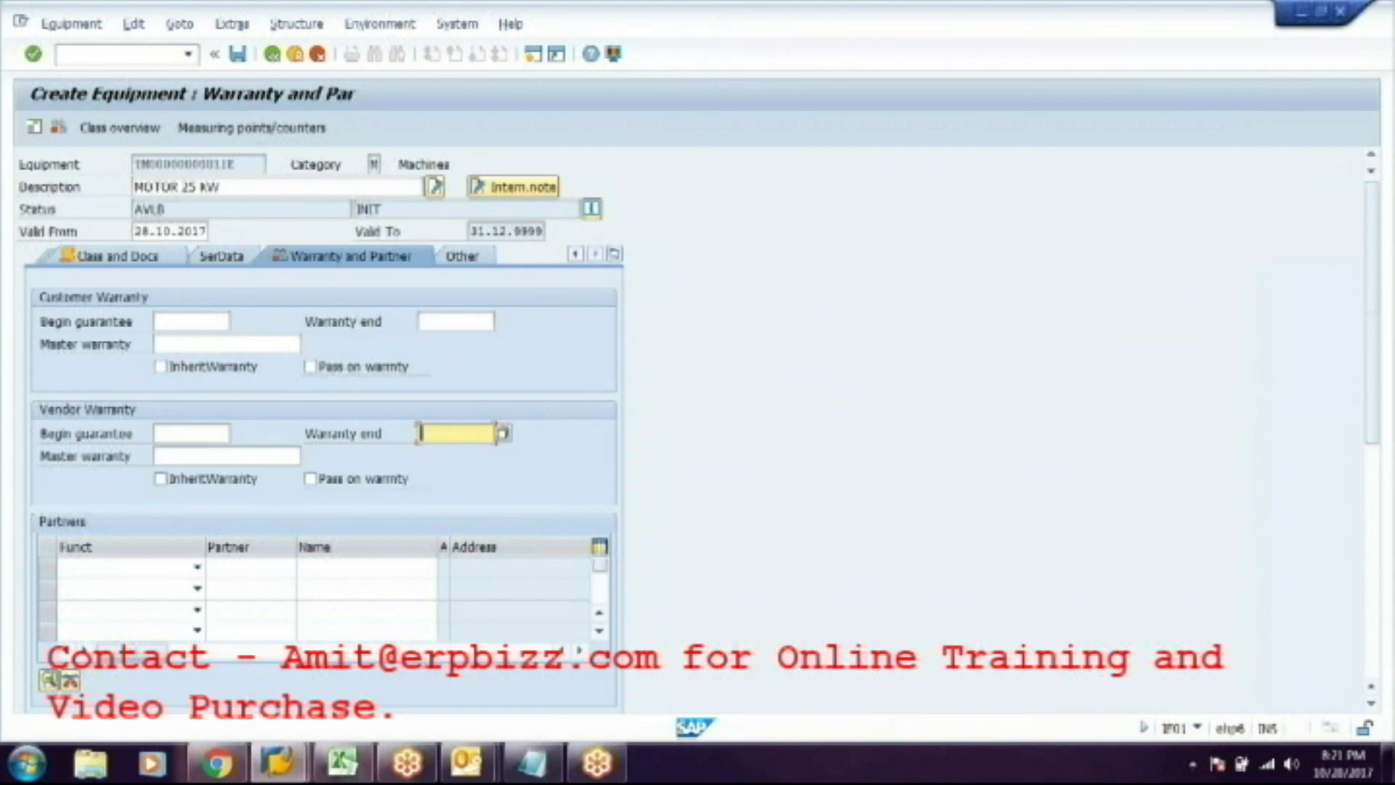
click(226, 455)
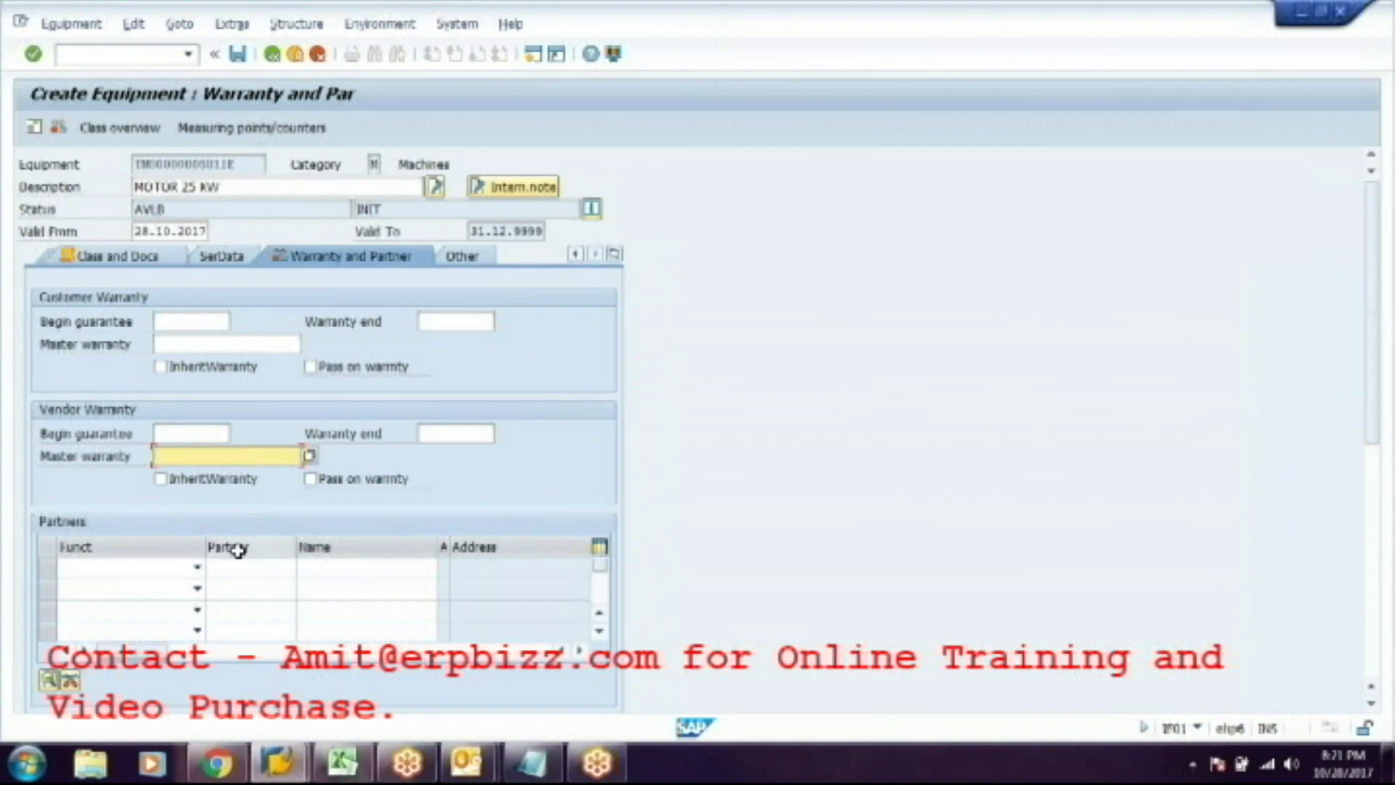
Set the partner function in the first row of the partners table to PR Position Responsible.
click(197, 567)
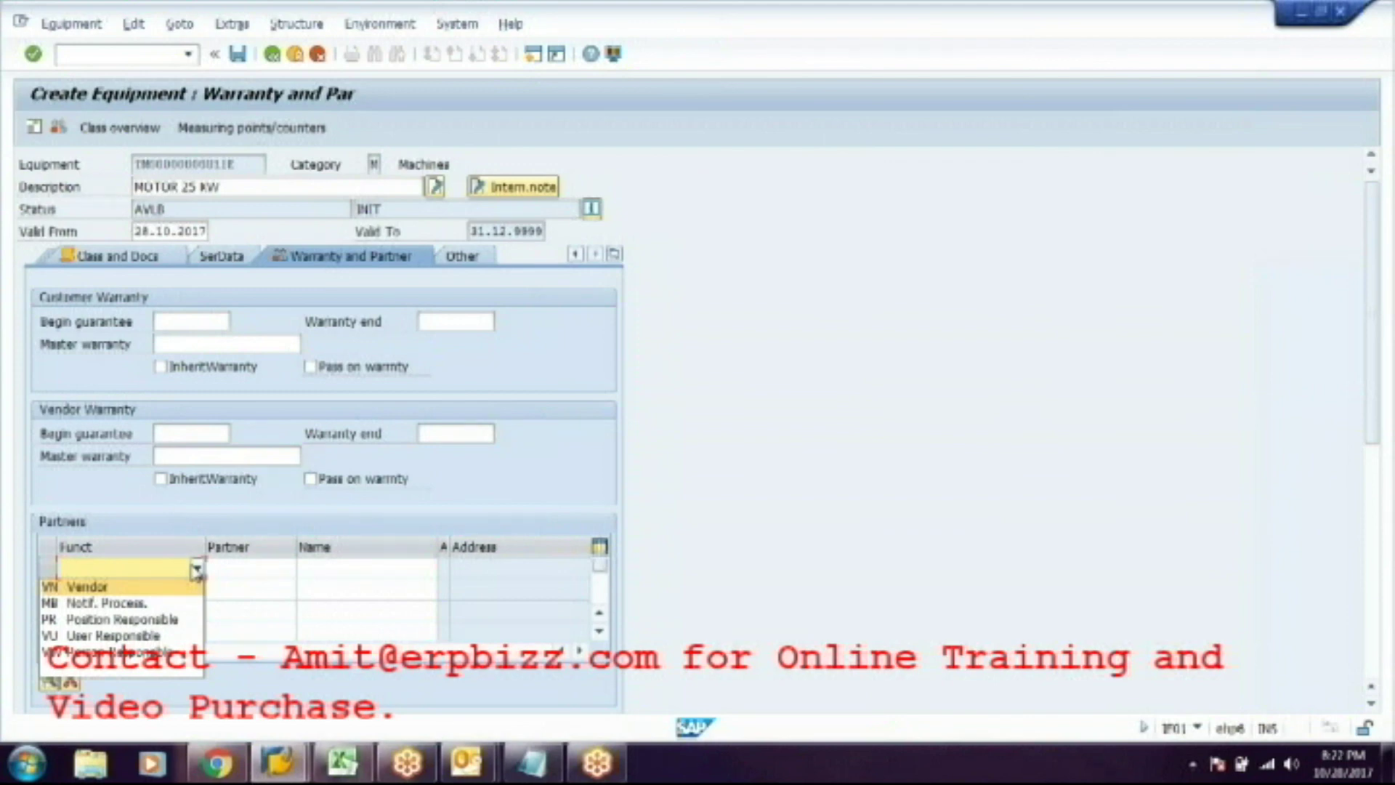
key(Down)
key(Down)
key(Return)
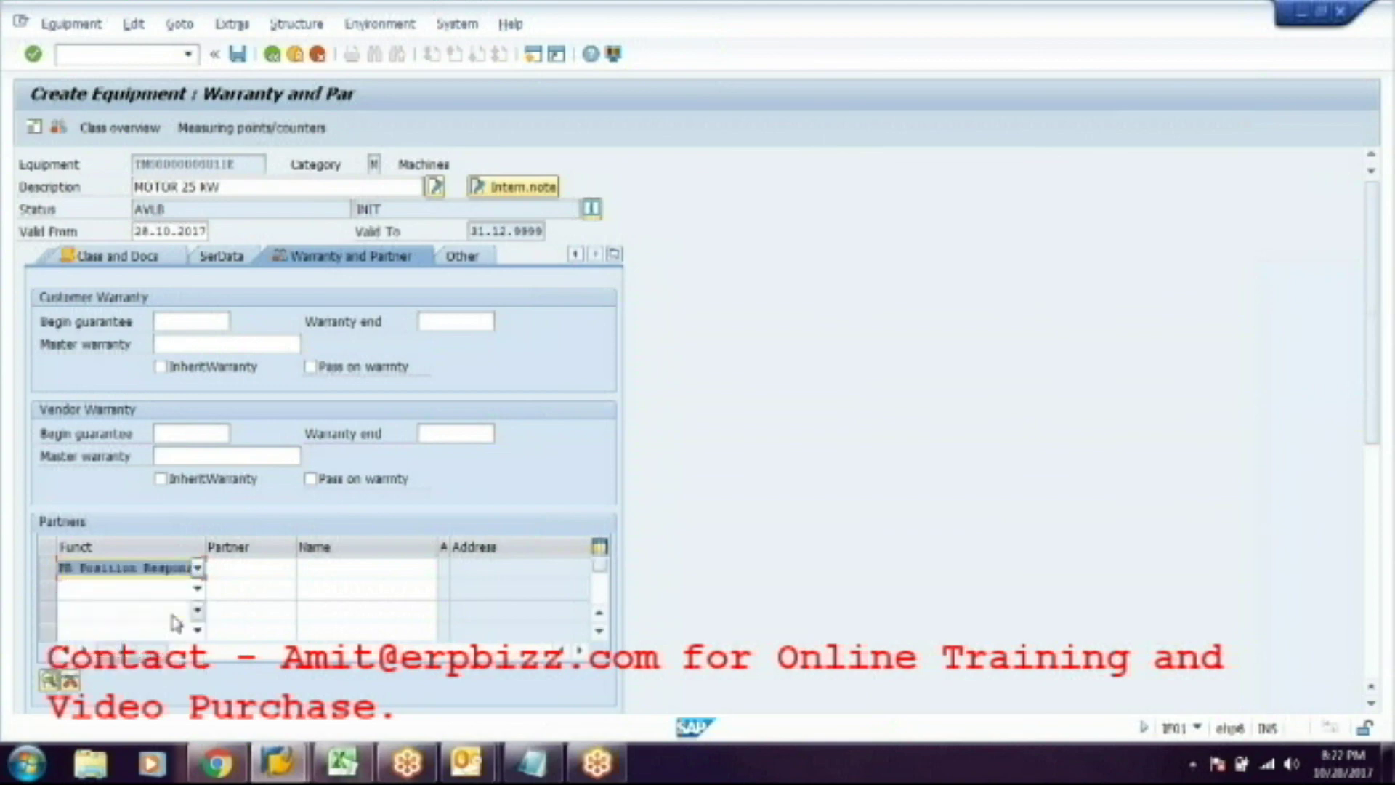
key(Tab)
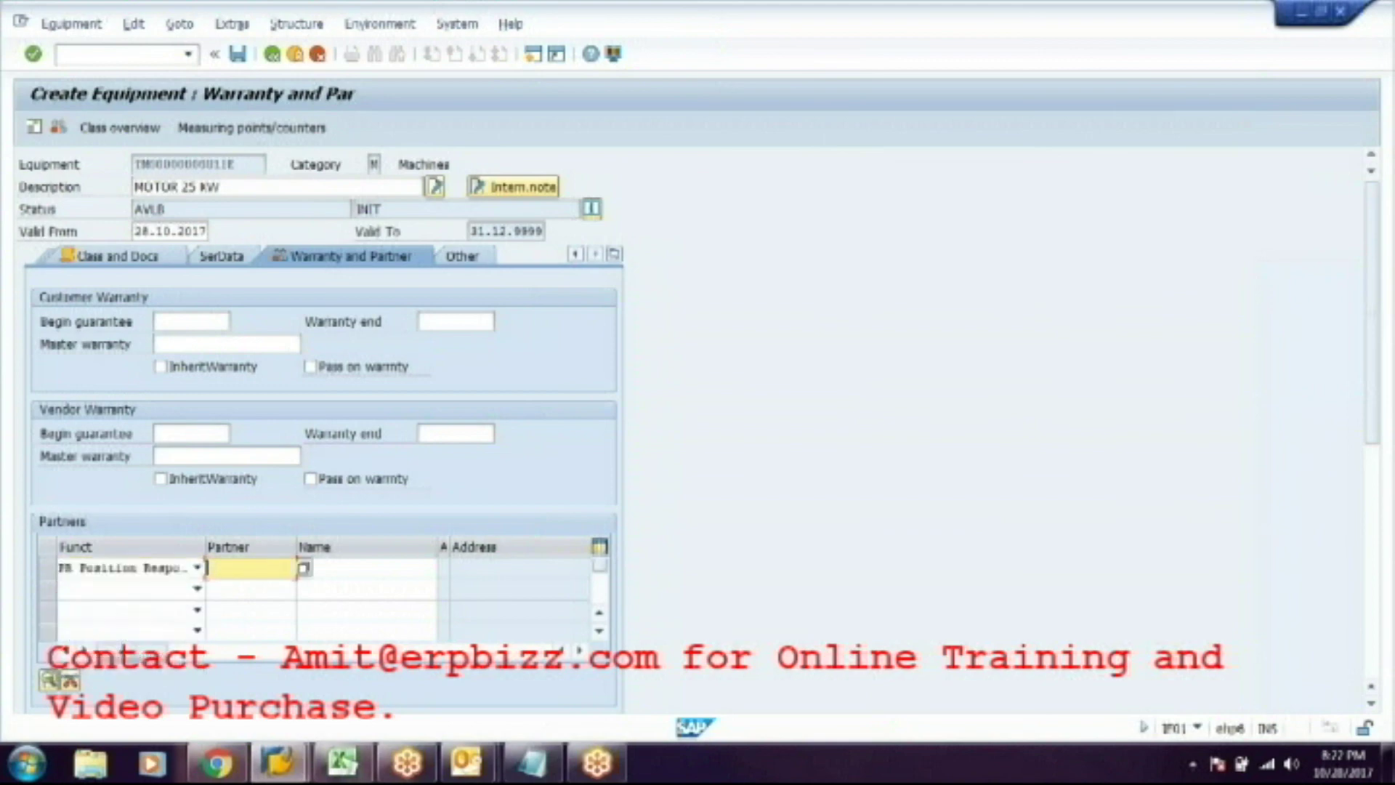
Search all positions with the term * for the partner, close the list without choosing one, and clear the partner function.
click(303, 568)
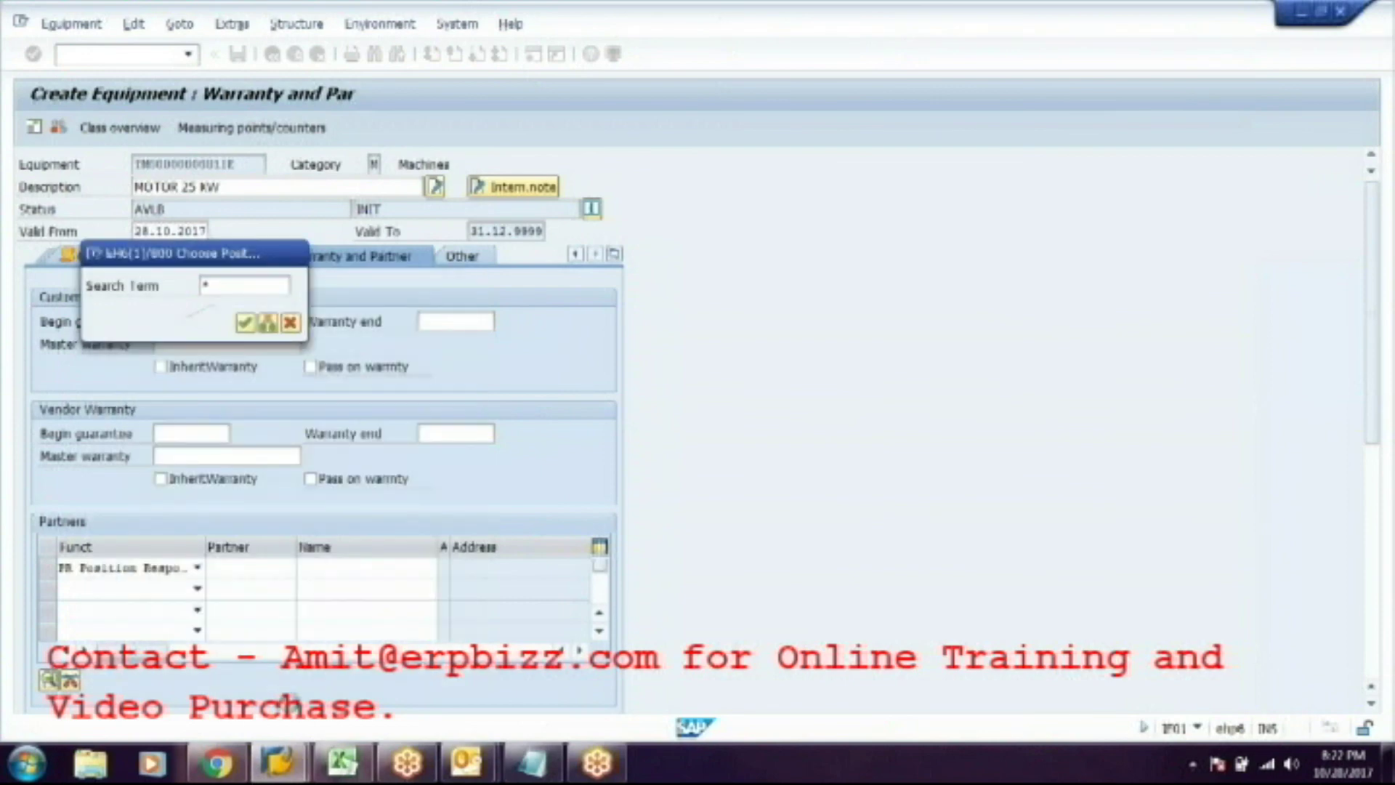
key(Return)
mouse_move(278, 763)
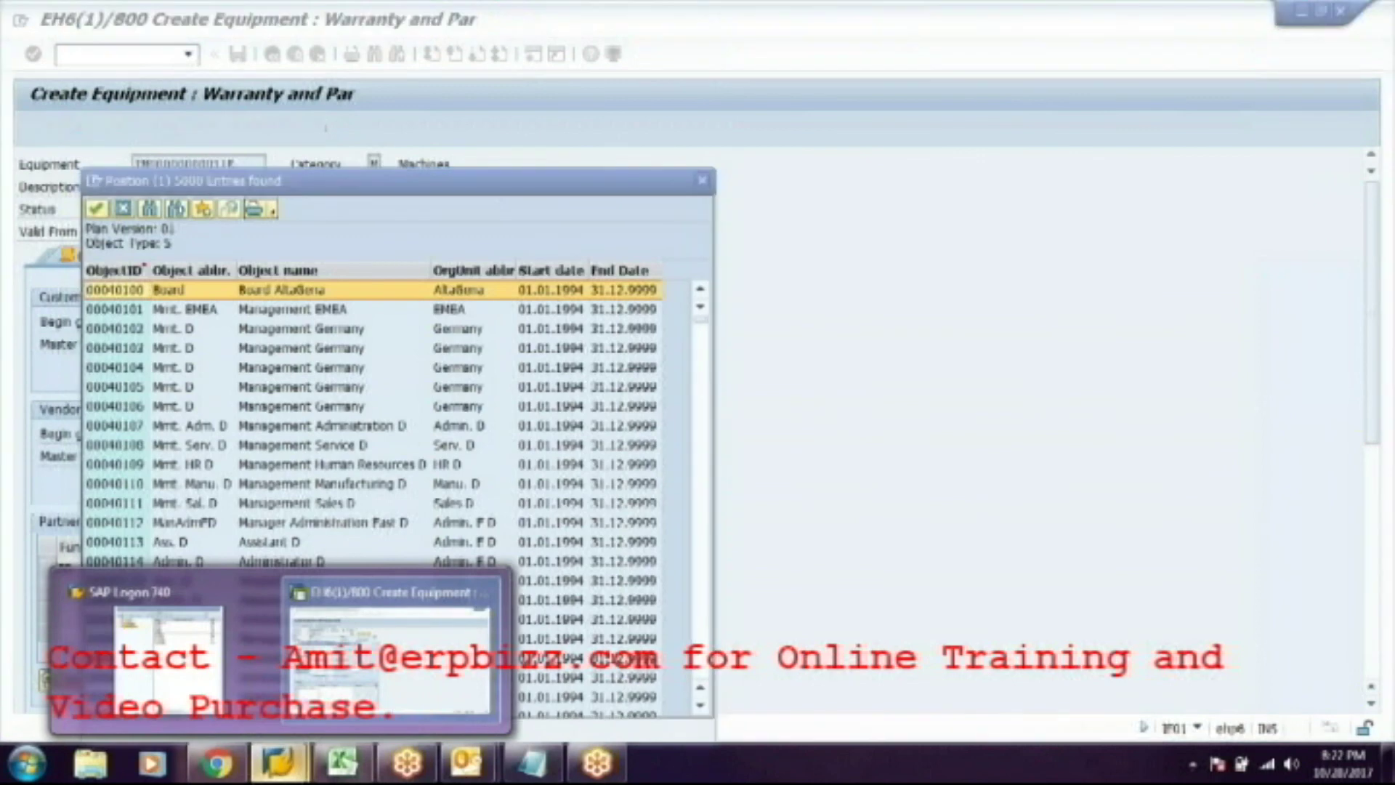
click(390, 654)
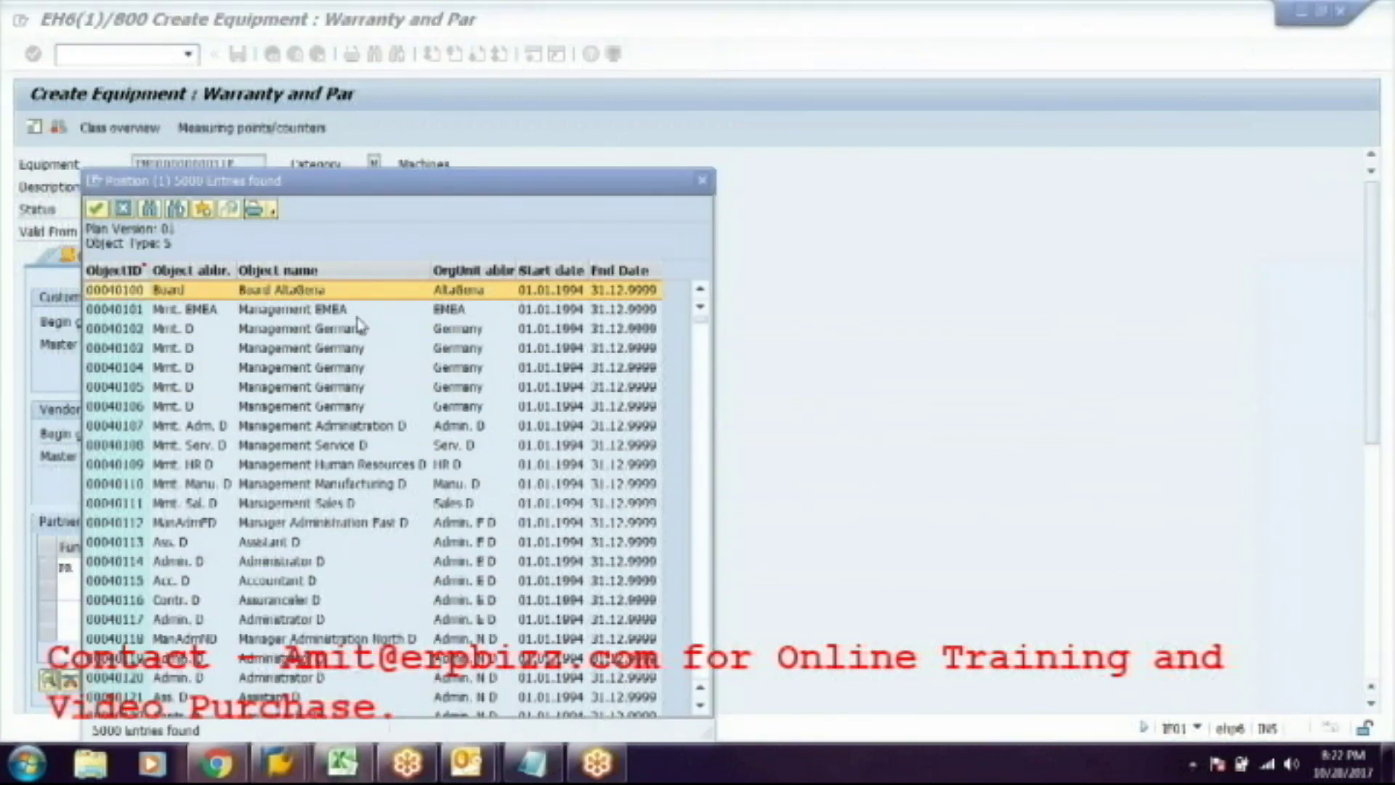
click(702, 182)
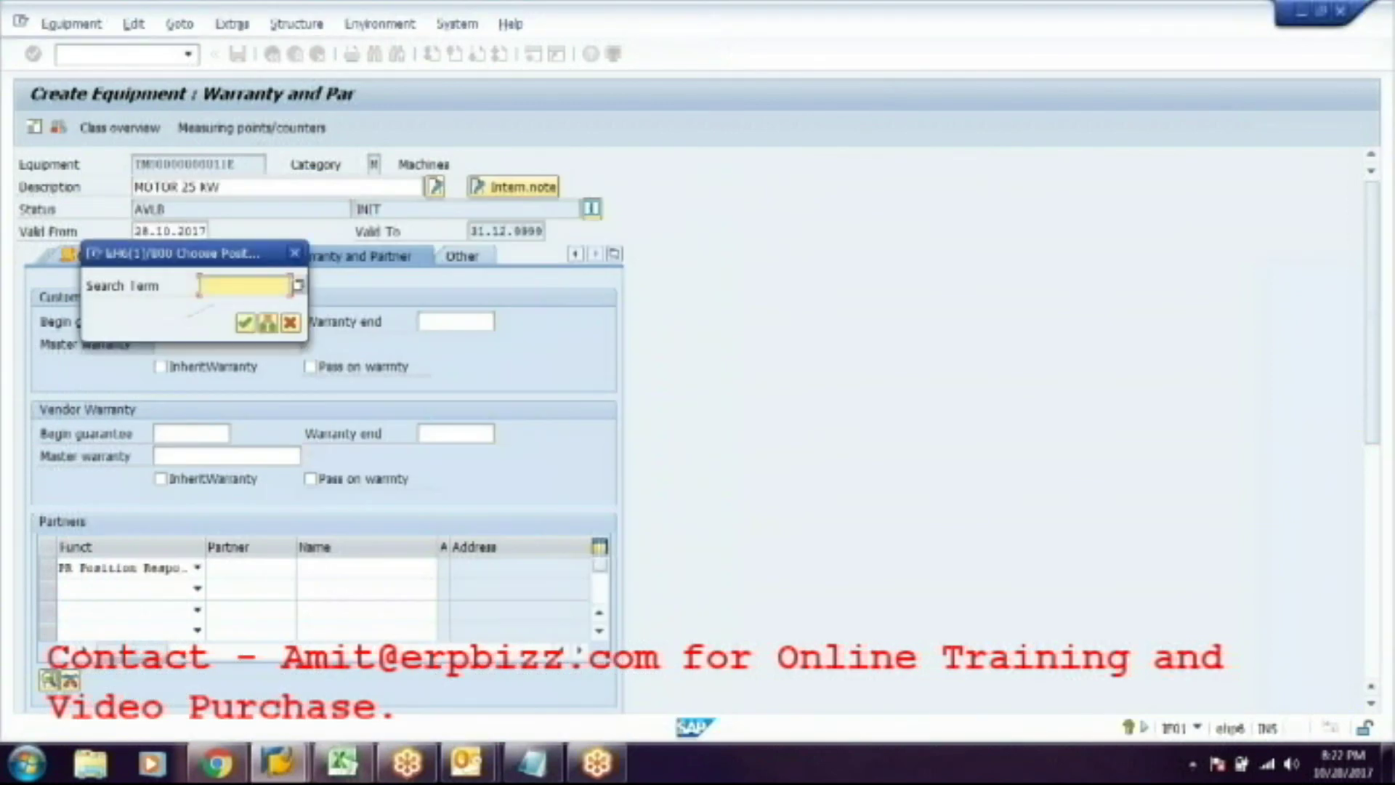
click(295, 254)
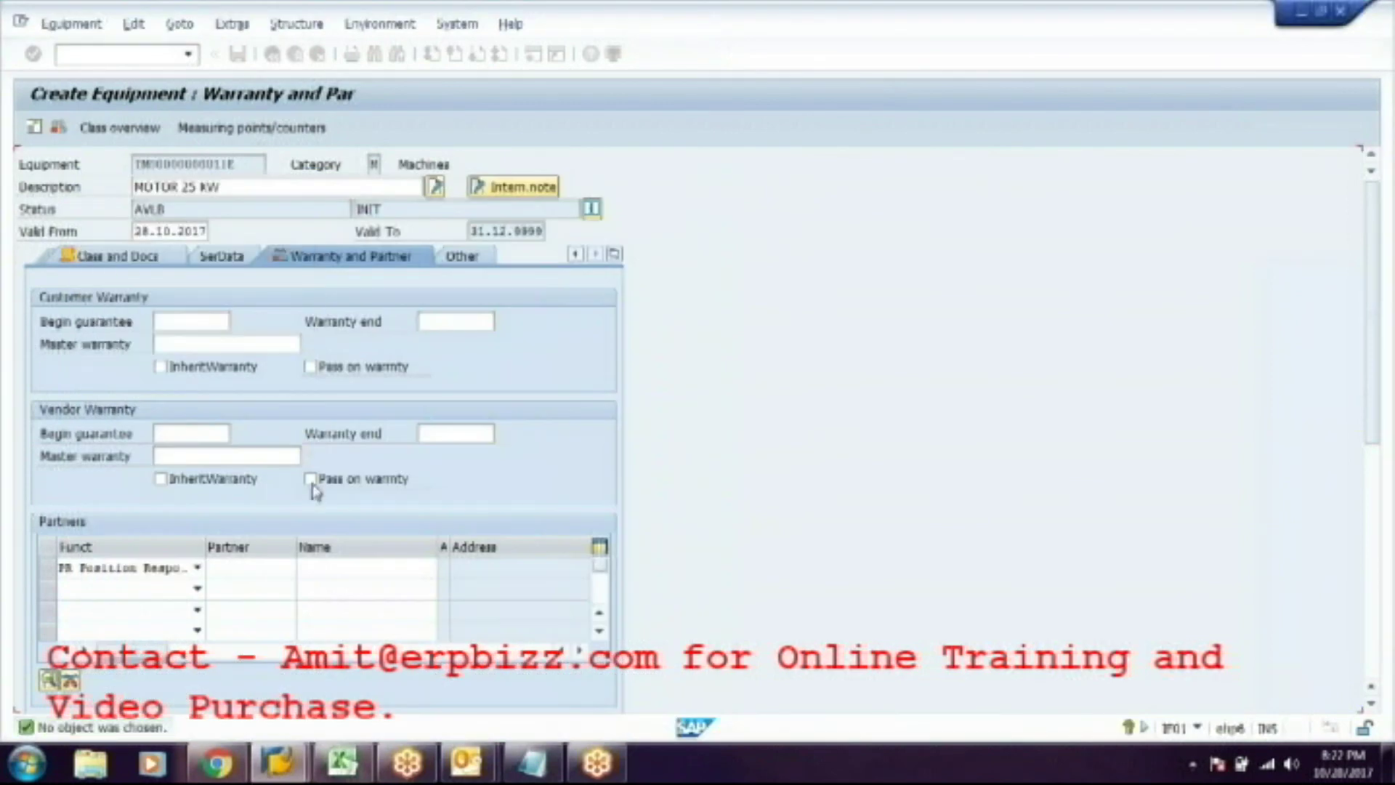
click(197, 568)
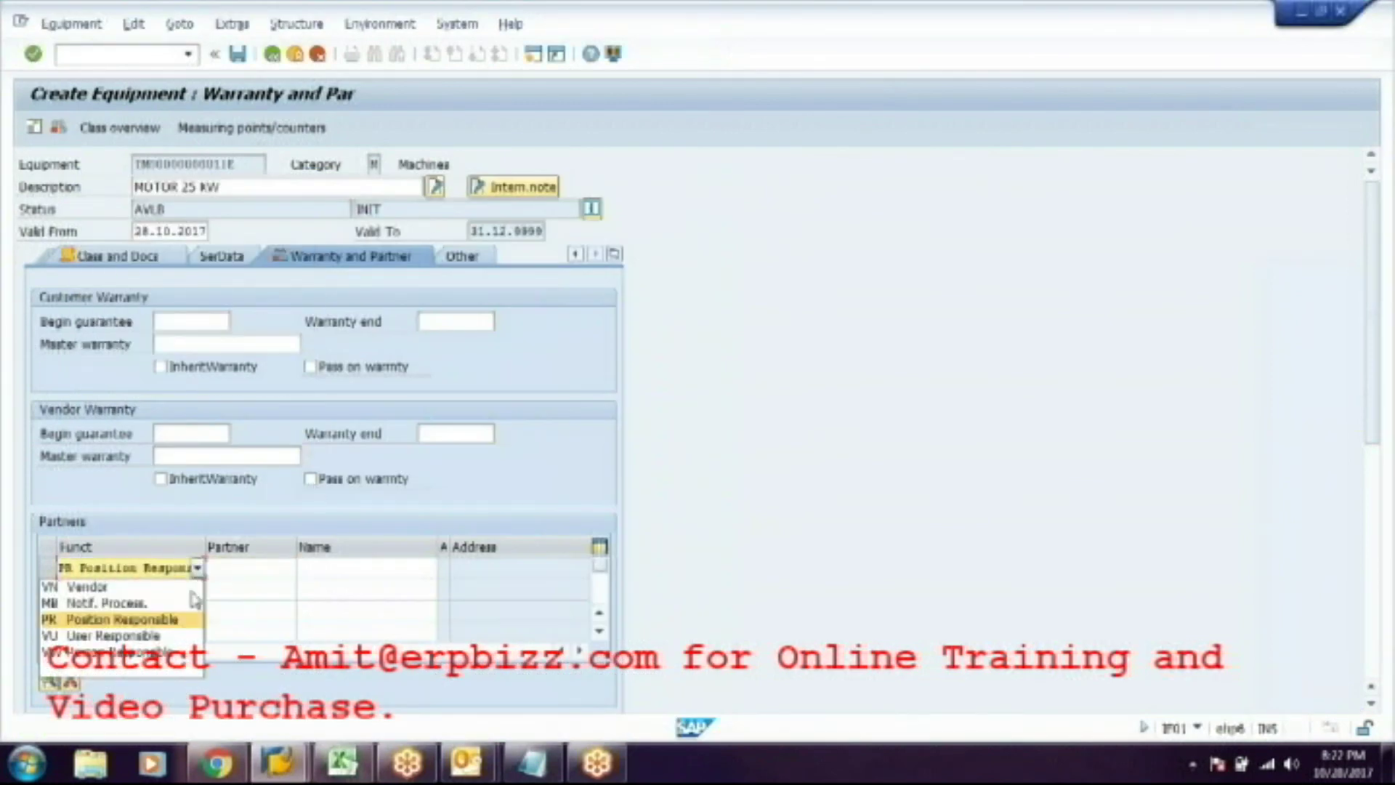
click(161, 670)
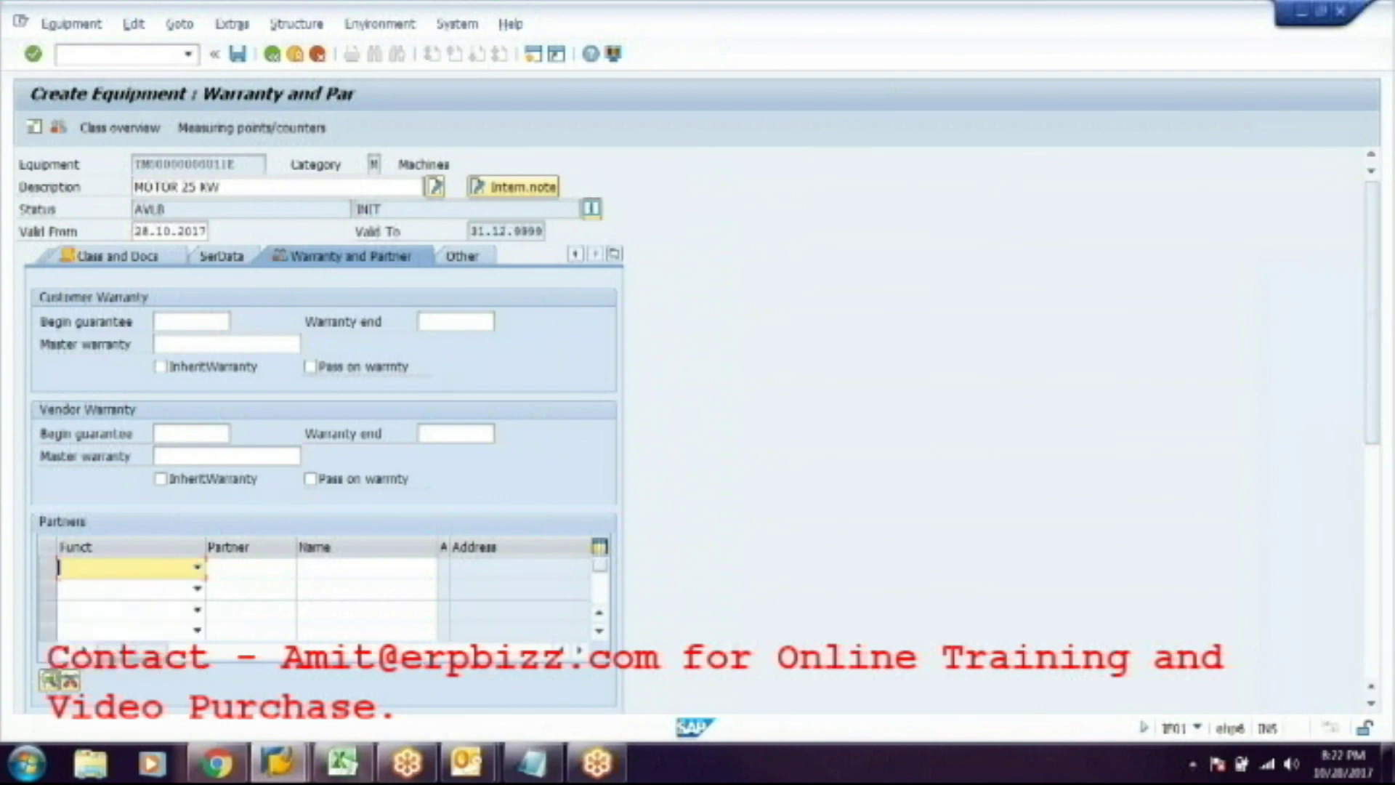
Open the equipment's other data, leave the requirements profile empty, and save the equipment record.
click(460, 256)
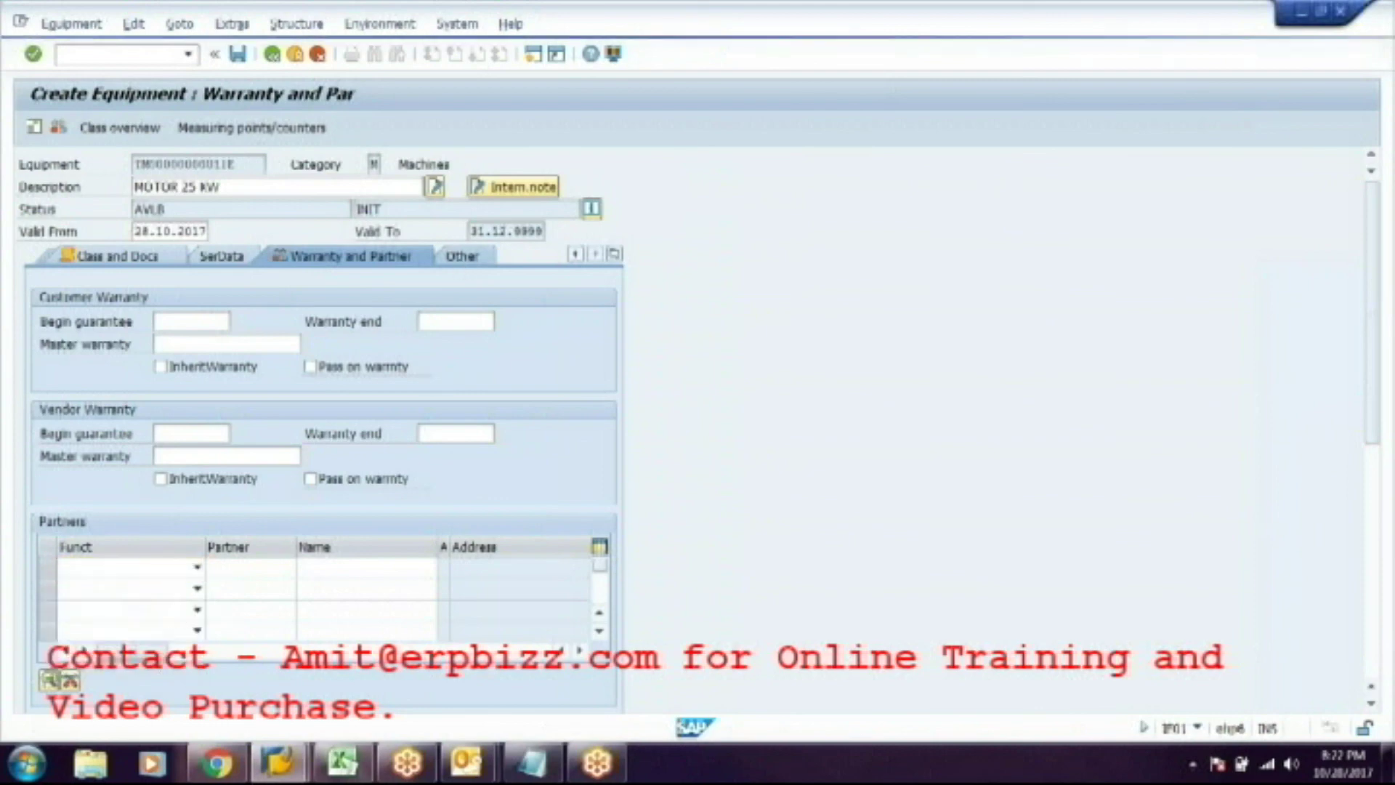
click(245, 345)
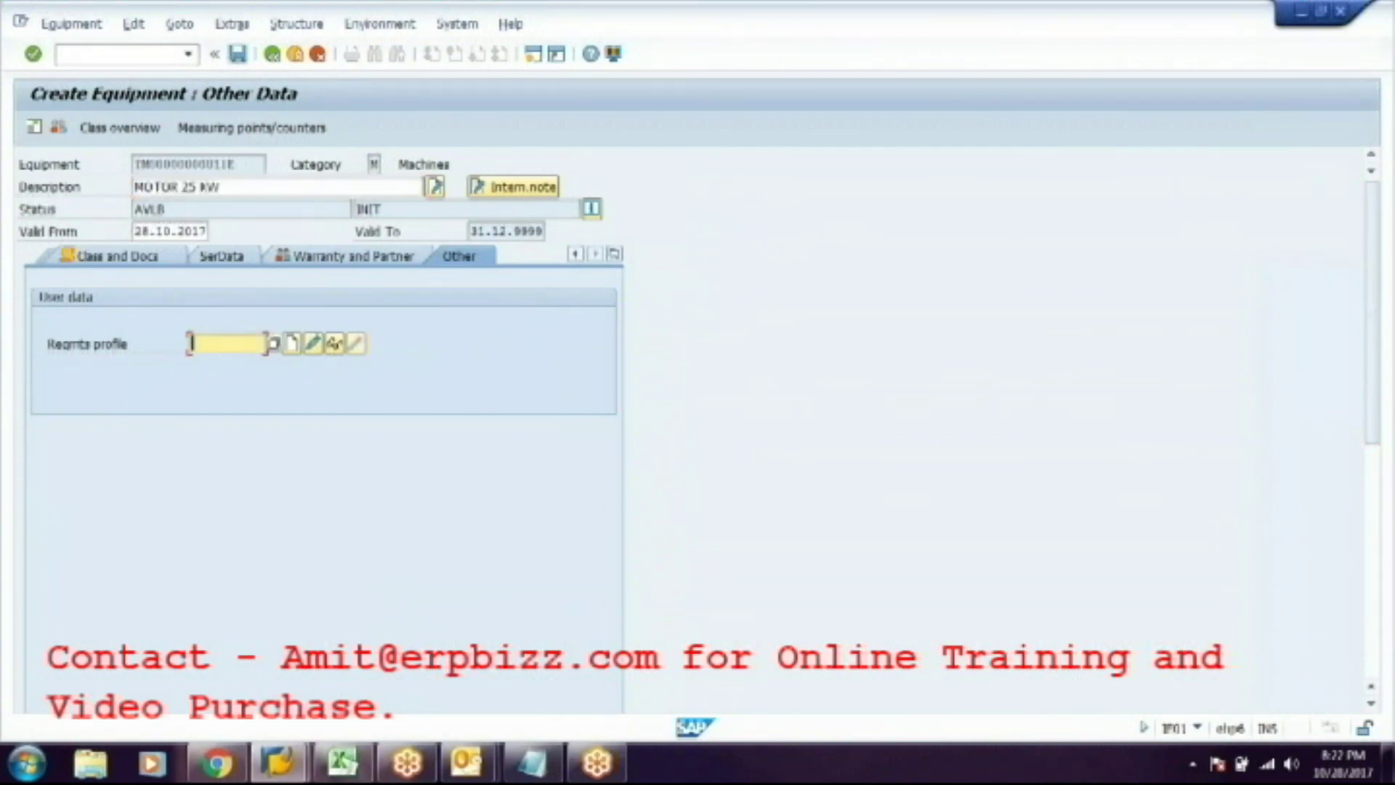
click(239, 55)
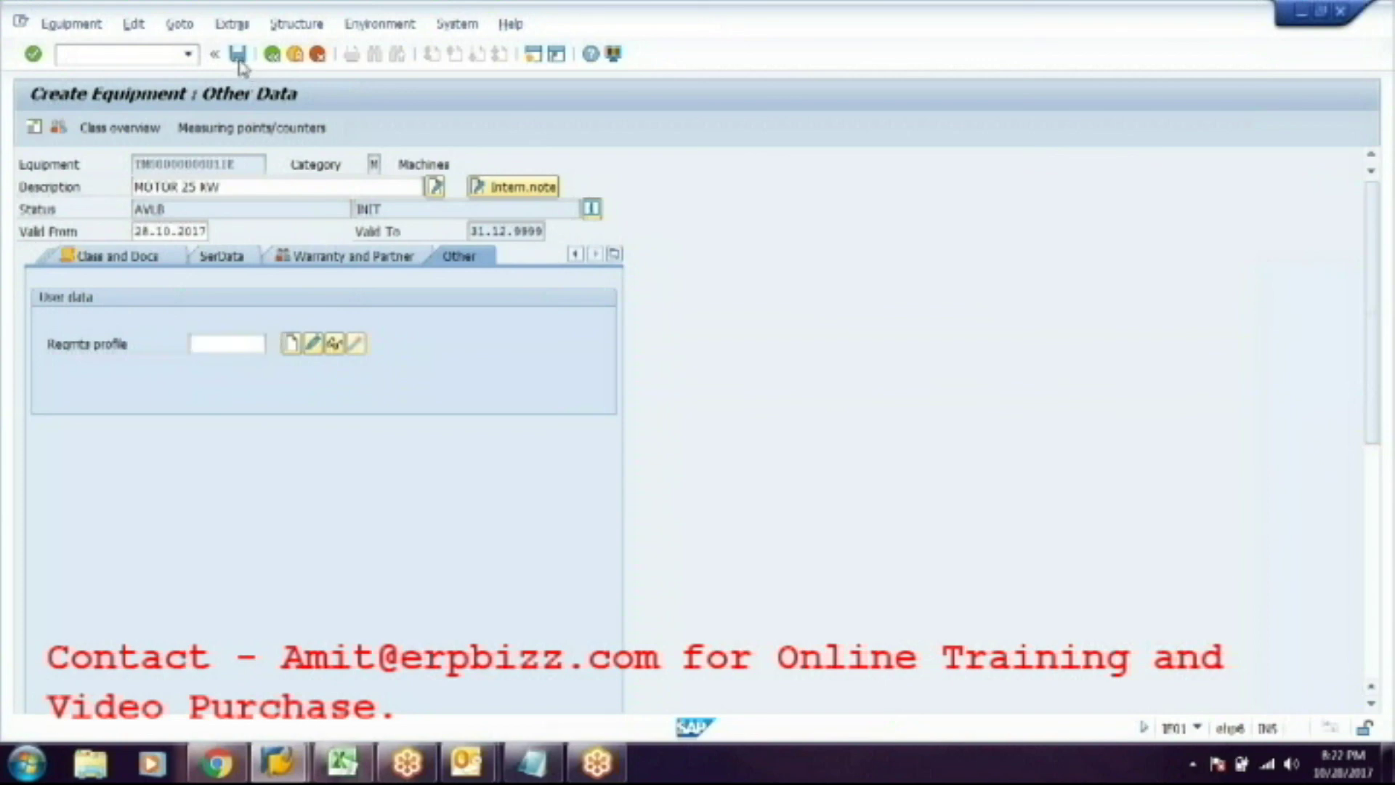